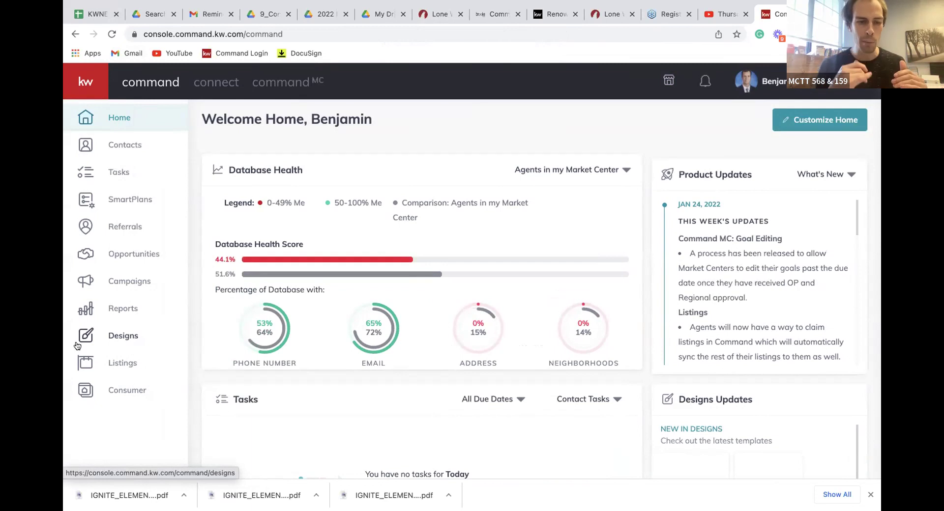
# Open the default Buyer's Guide from the Guide Builder in the Consumer section
pyautogui.click(82, 81)
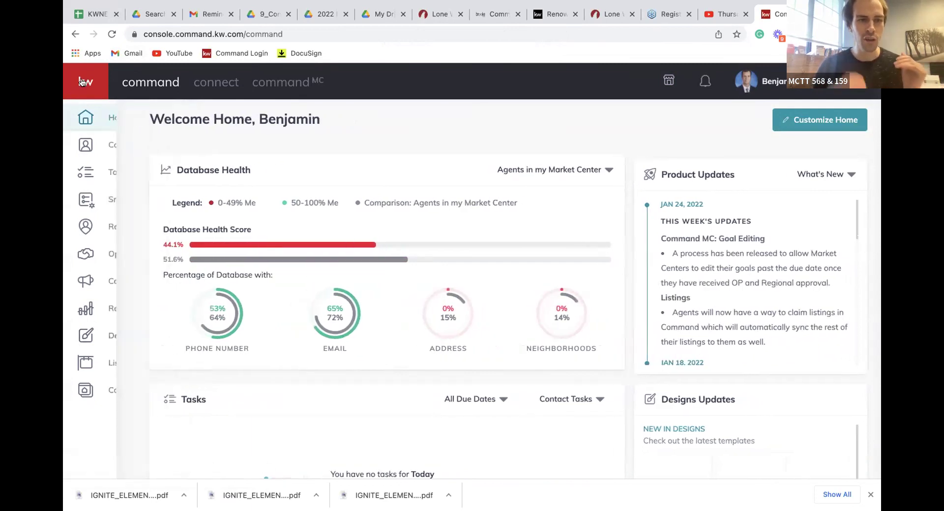
pyautogui.click(113, 397)
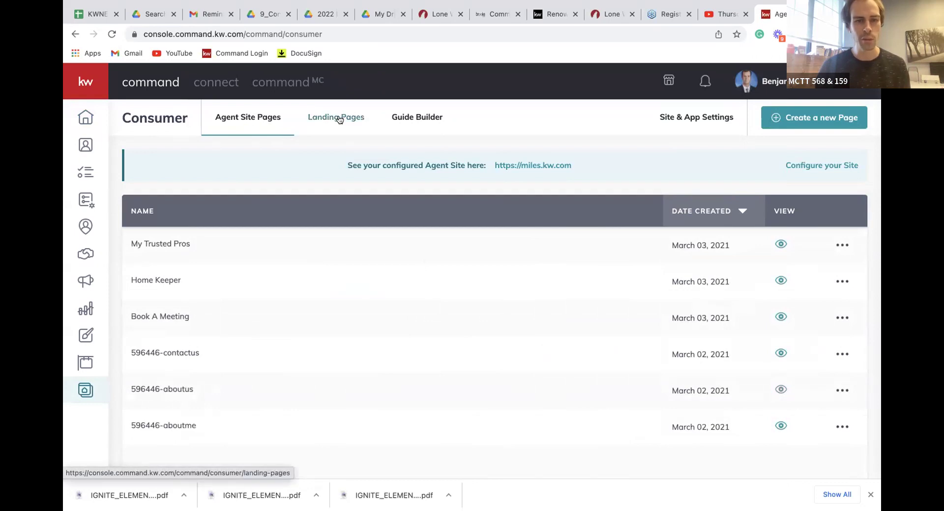
pyautogui.click(422, 125)
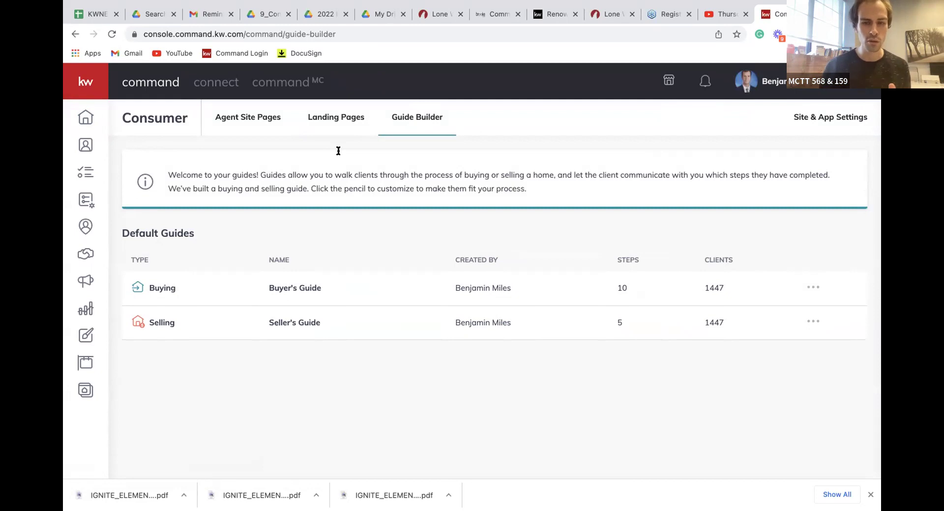
pyautogui.click(148, 288)
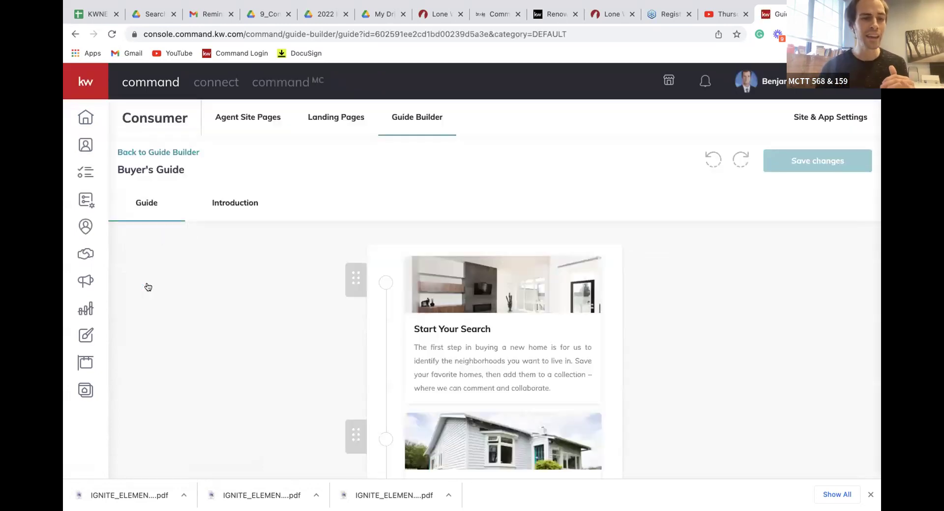
# View the configuration of the guide's Start Your Search step, dismiss the downloads bar, and close the configuration without changes
pyautogui.scroll(-2, 237, 299)
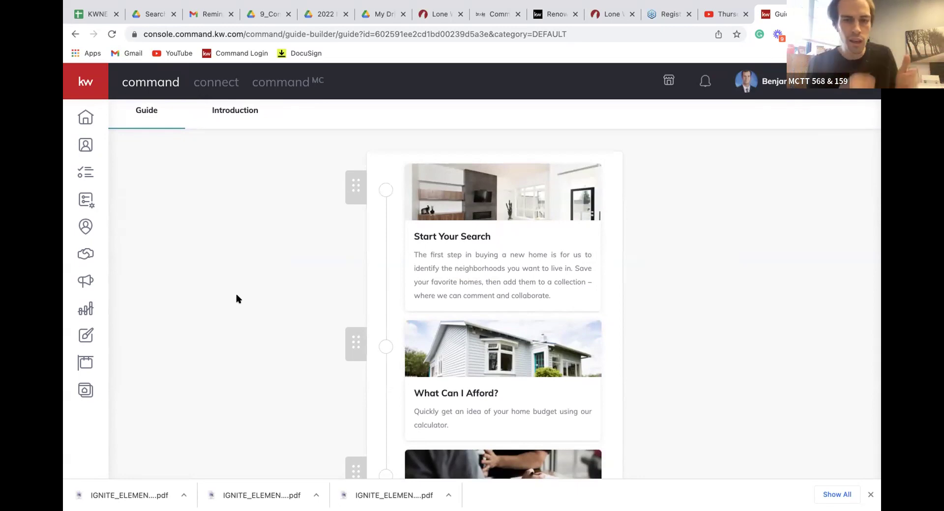
pyautogui.scroll(-1, 476, 245)
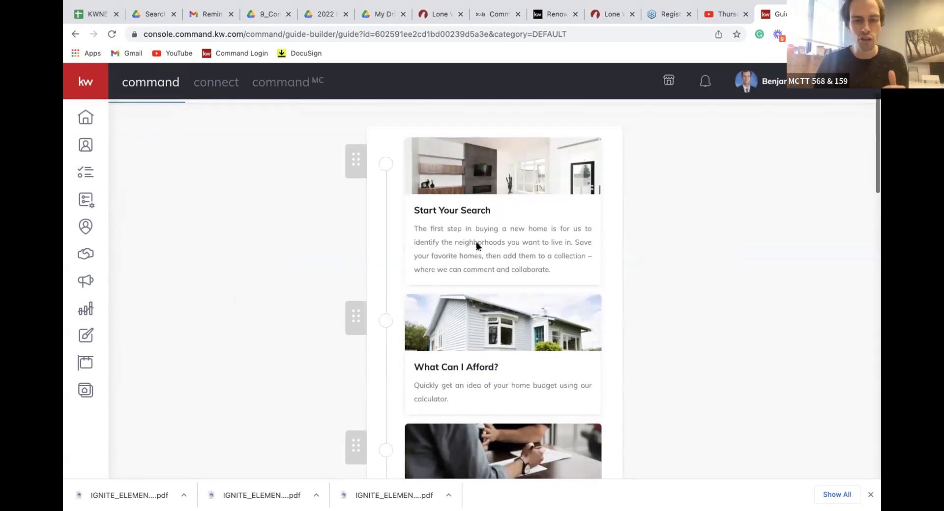
pyautogui.click(478, 226)
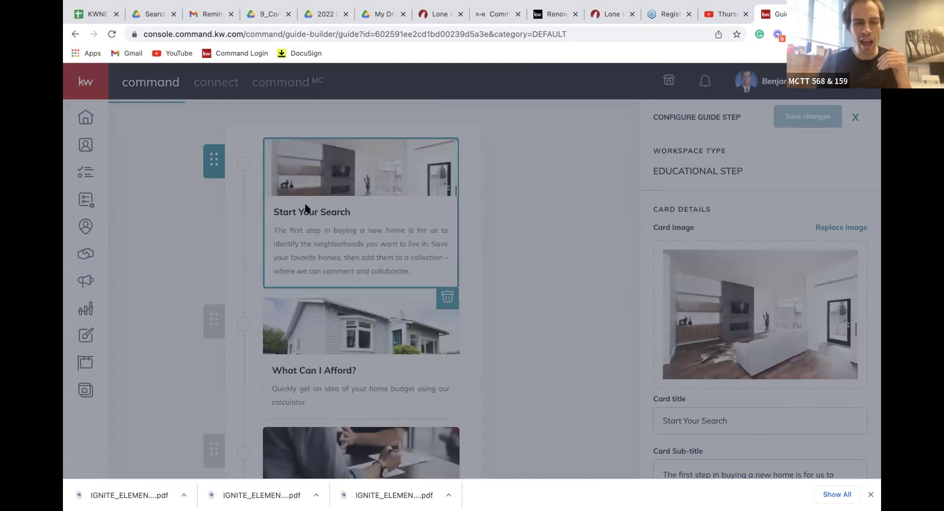
pyautogui.click(870, 494)
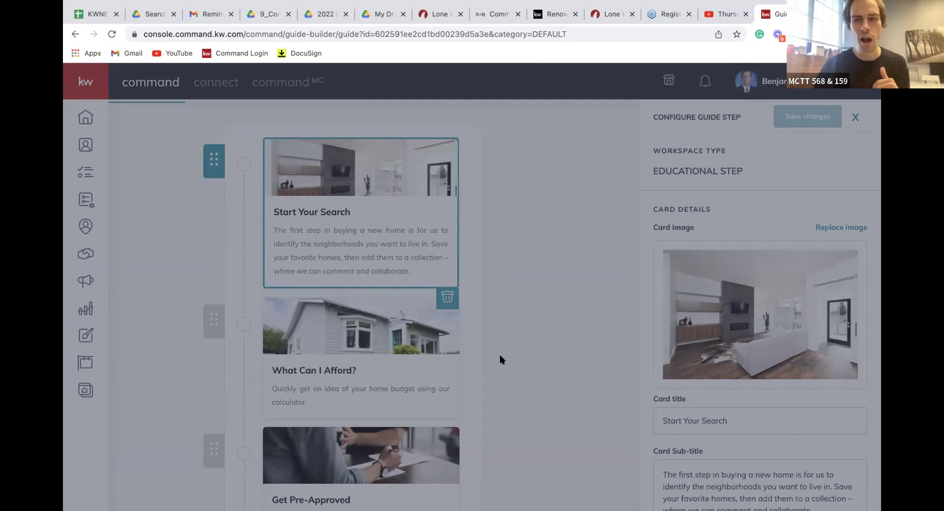
pyautogui.click(500, 371)
pyautogui.scroll(2, 521, 231)
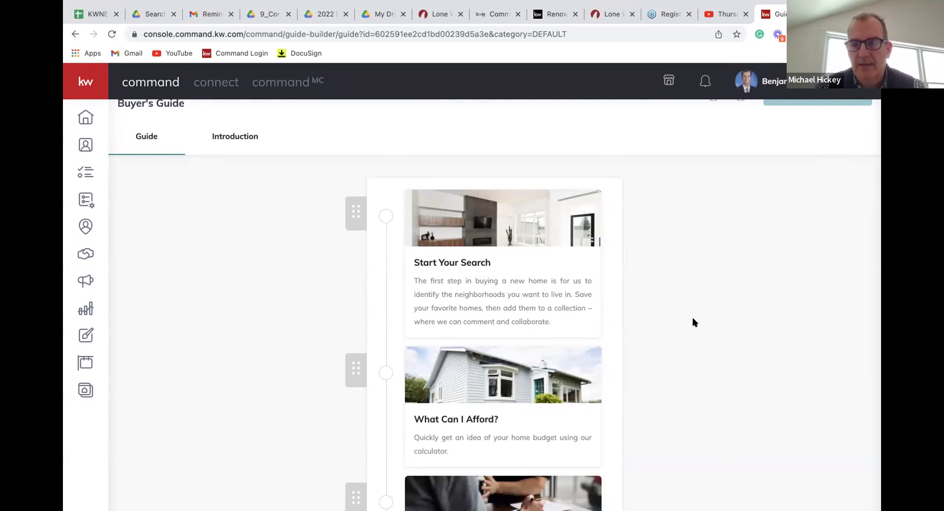
pyautogui.click(531, 250)
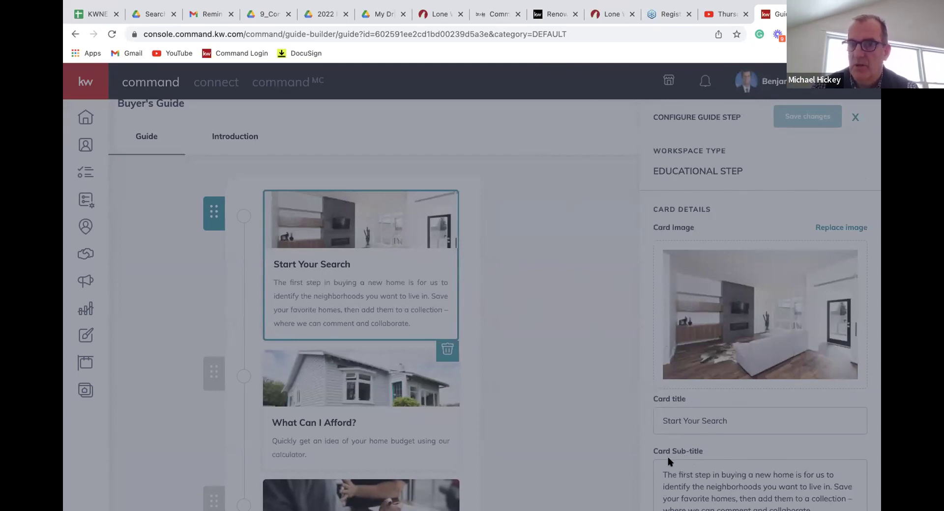
pyautogui.click(855, 118)
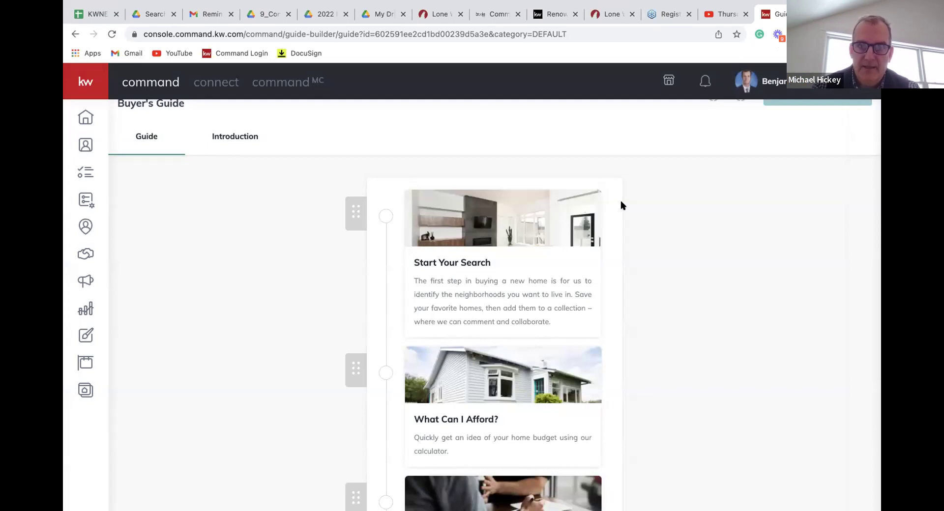
# Look through all the Buyer's Guide steps from Start Your Search to Close and return to the beginning
pyautogui.scroll(-1, 512, 272)
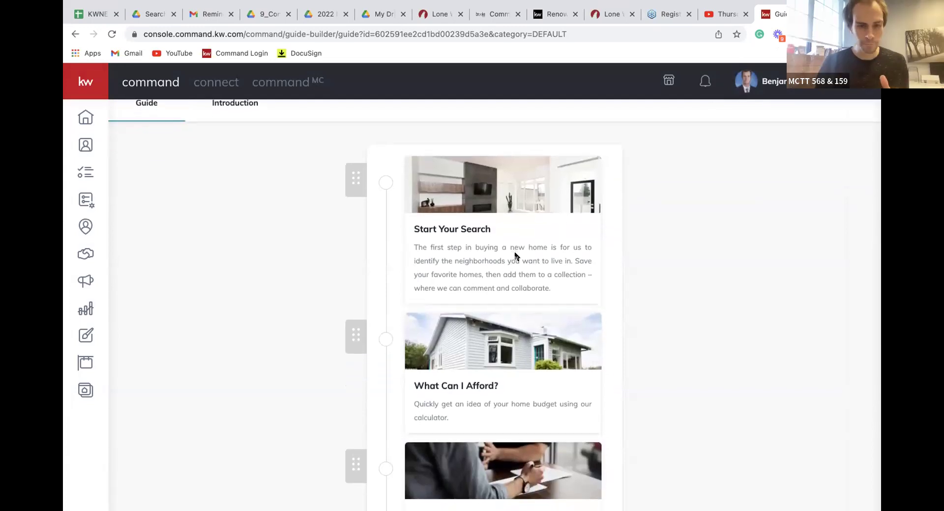
pyautogui.scroll(-1, 514, 255)
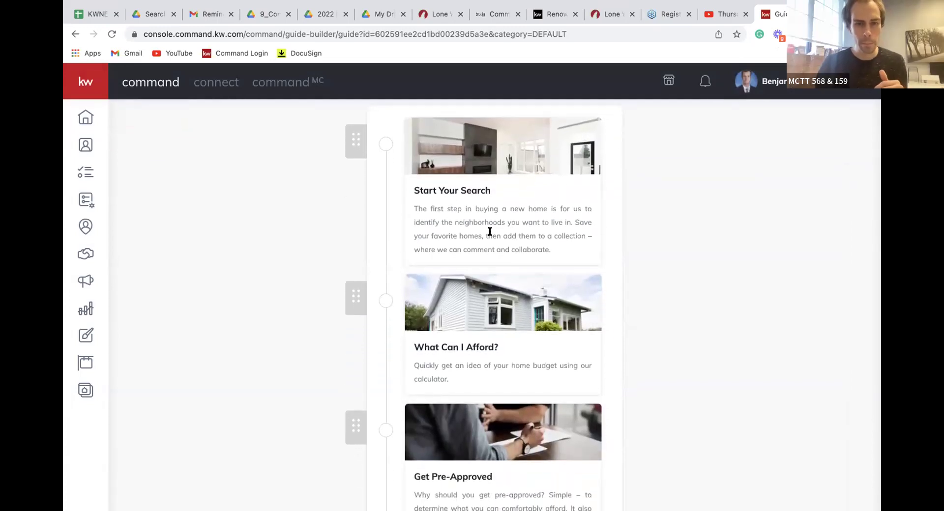
pyautogui.scroll(-1, 493, 233)
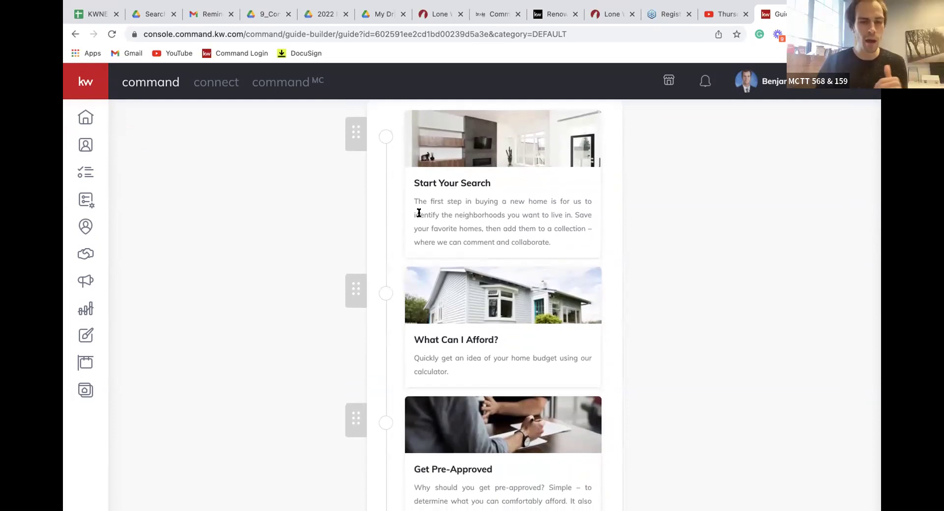
pyautogui.scroll(1, 419, 227)
pyautogui.scroll(3, 421, 232)
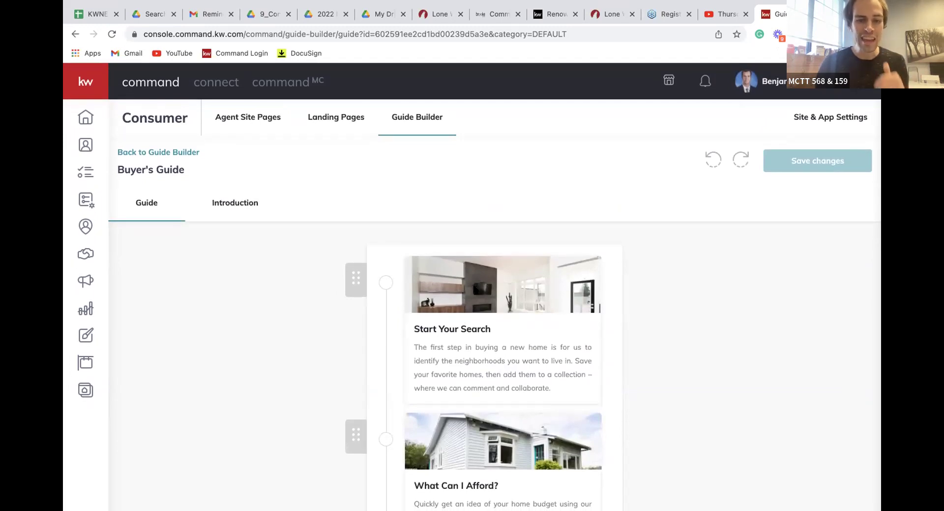
pyautogui.scroll(-1, 472, 306)
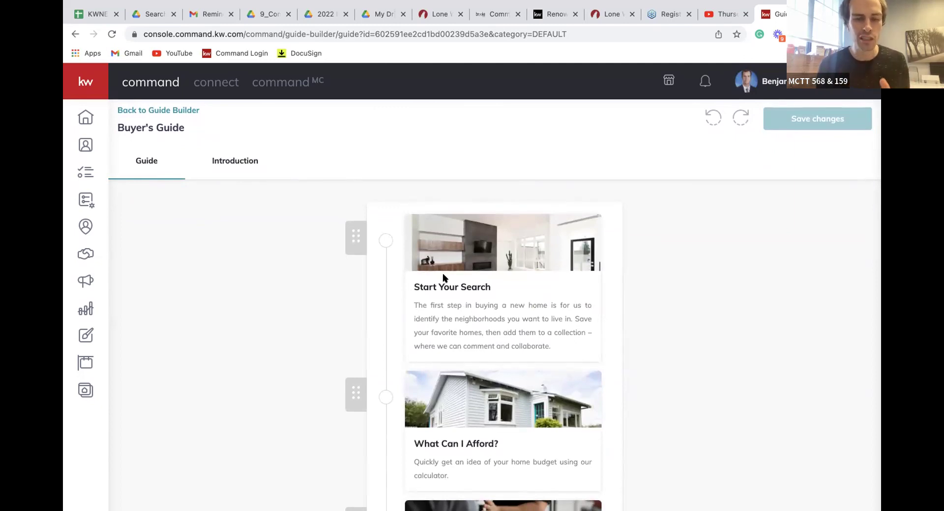
pyautogui.scroll(-5, 443, 273)
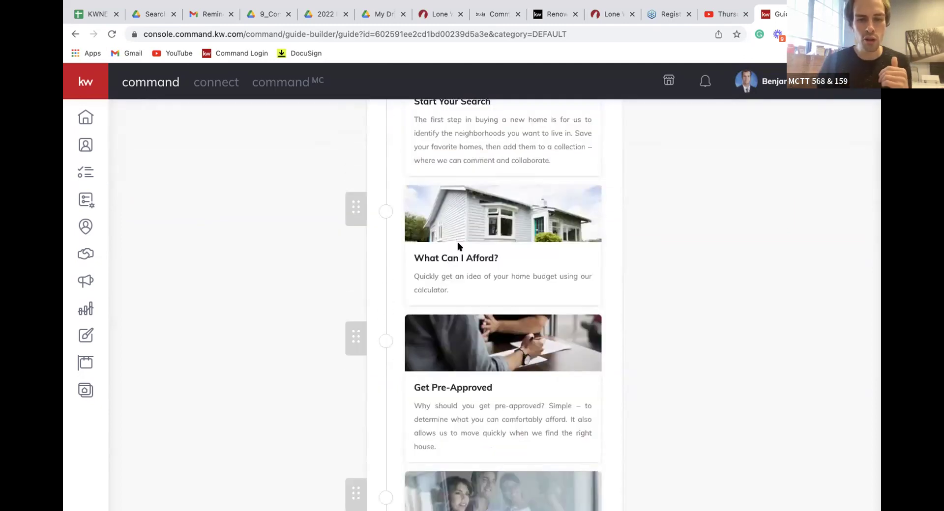
pyautogui.scroll(-3, 500, 247)
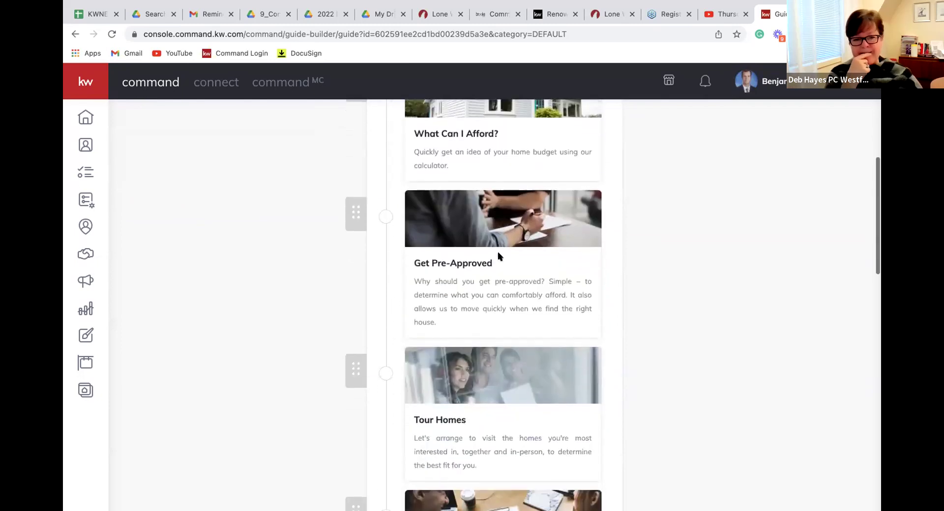
pyautogui.scroll(-6, 515, 289)
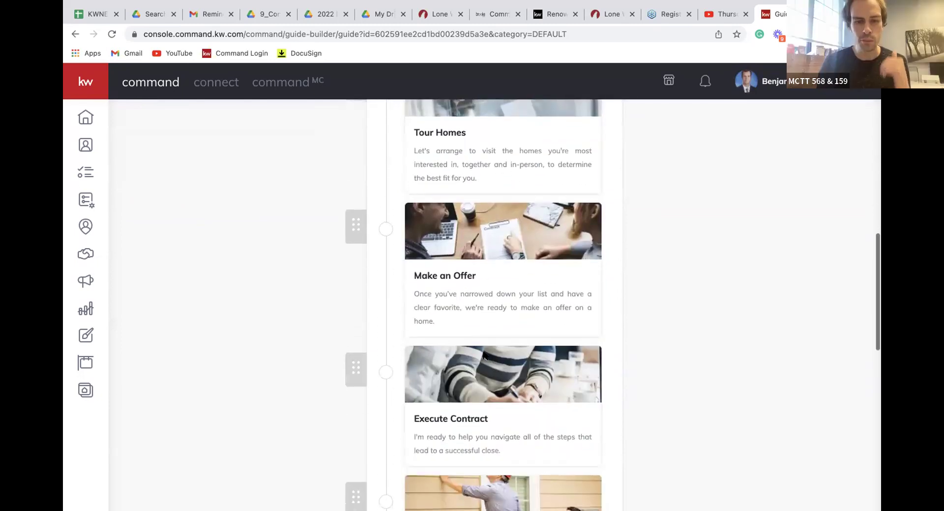
pyautogui.scroll(-3, 470, 378)
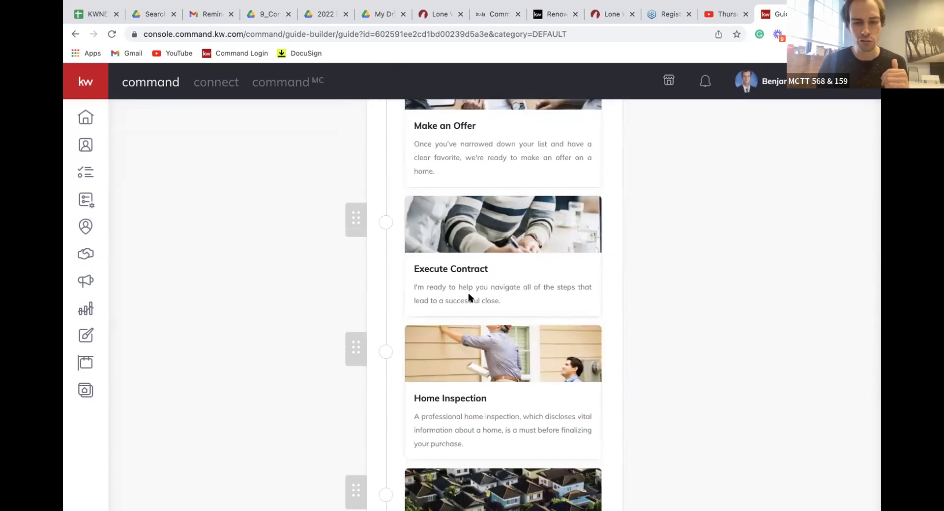
pyautogui.scroll(-3, 470, 301)
pyautogui.scroll(-3, 475, 309)
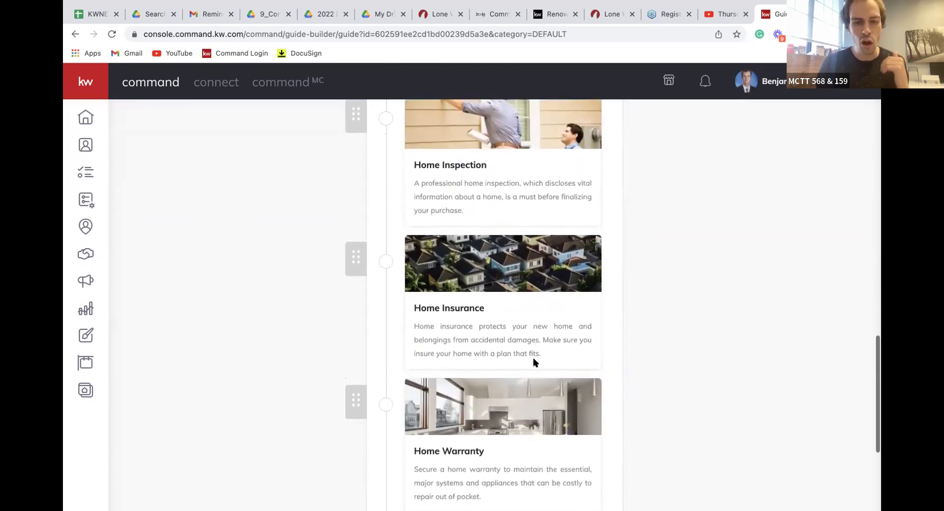
pyautogui.scroll(-5, 506, 314)
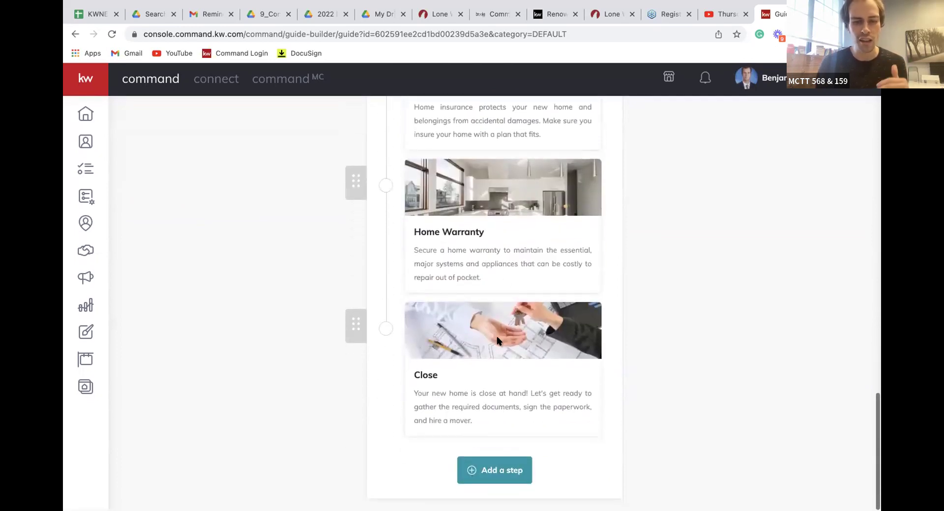
pyautogui.scroll(15, 483, 384)
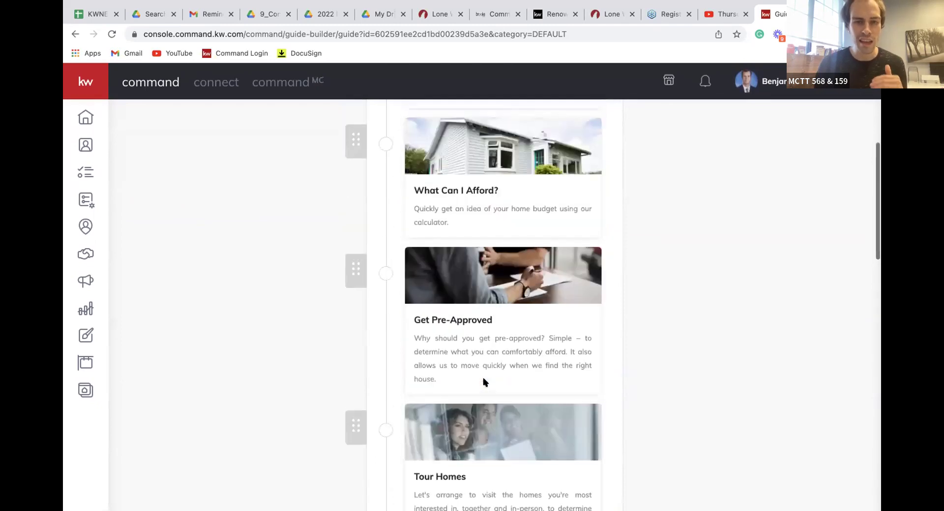
pyautogui.scroll(-5, 478, 403)
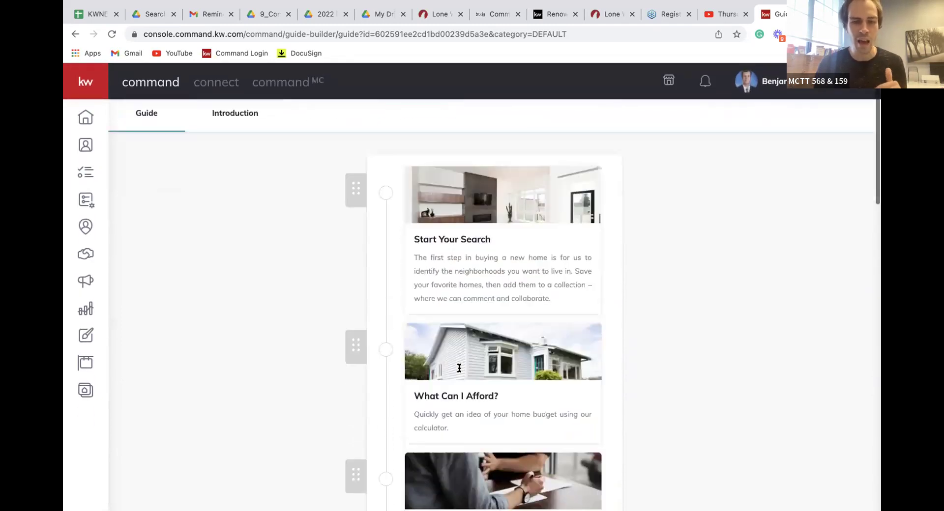
pyautogui.scroll(3, 497, 200)
pyautogui.scroll(2, 497, 200)
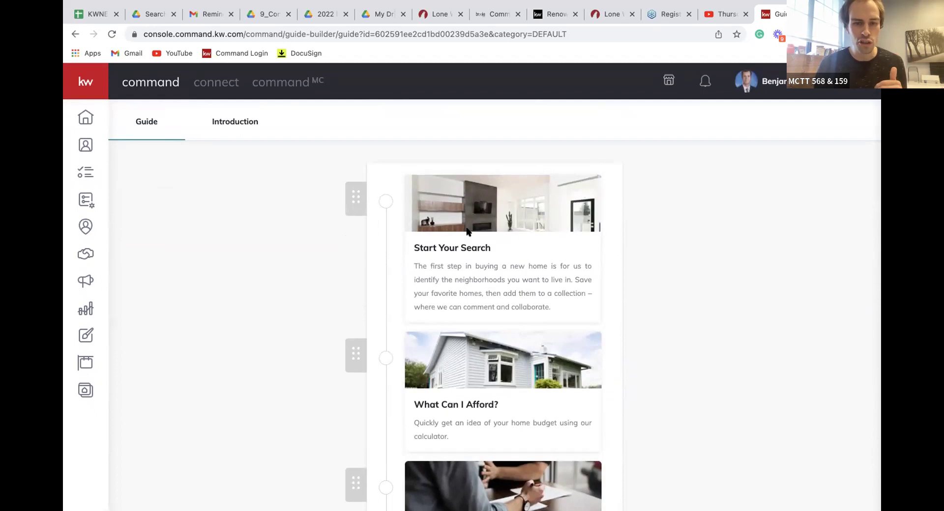
# Examine the guide's step descriptions in sequence, from What Can I Afford? through Home Inspection and Home Warranty to Close
pyautogui.scroll(-3, 398, 308)
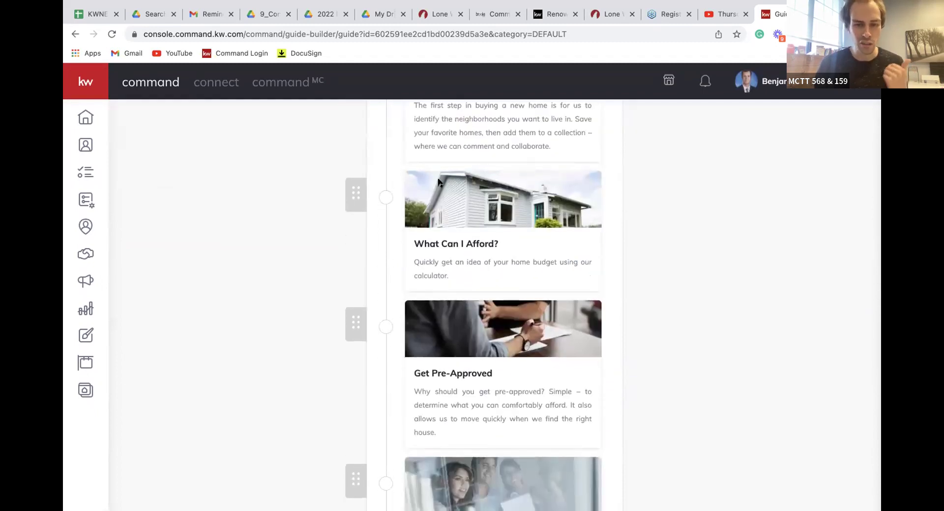
pyautogui.scroll(-2, 496, 205)
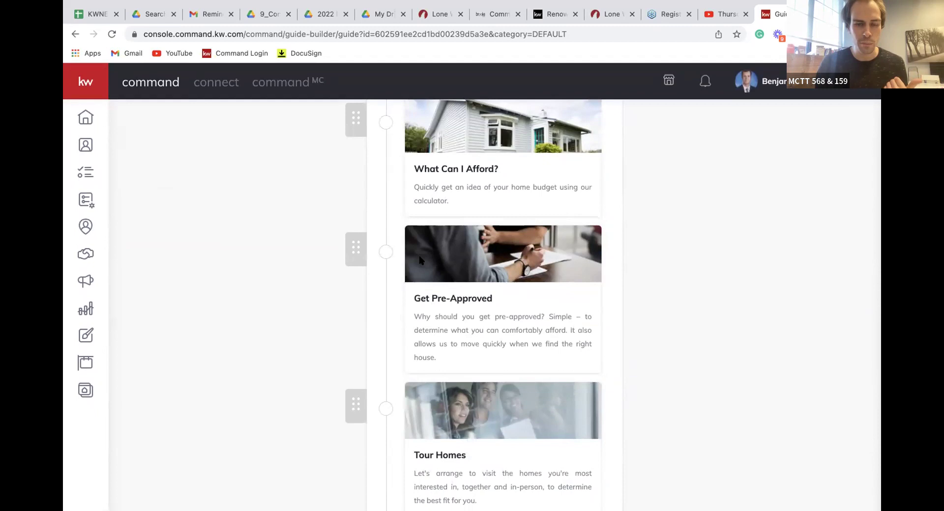
pyautogui.scroll(-3, 453, 302)
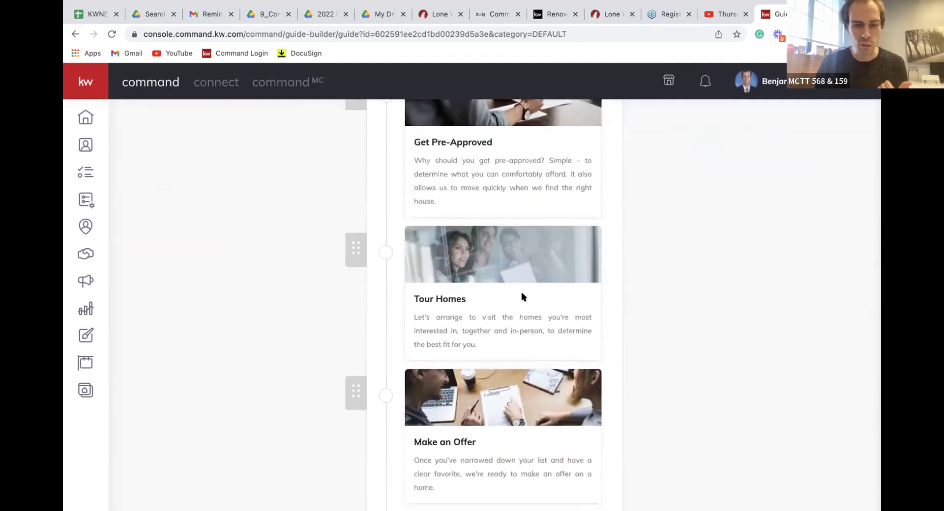
pyautogui.scroll(-1, 523, 297)
pyautogui.scroll(-1, 507, 289)
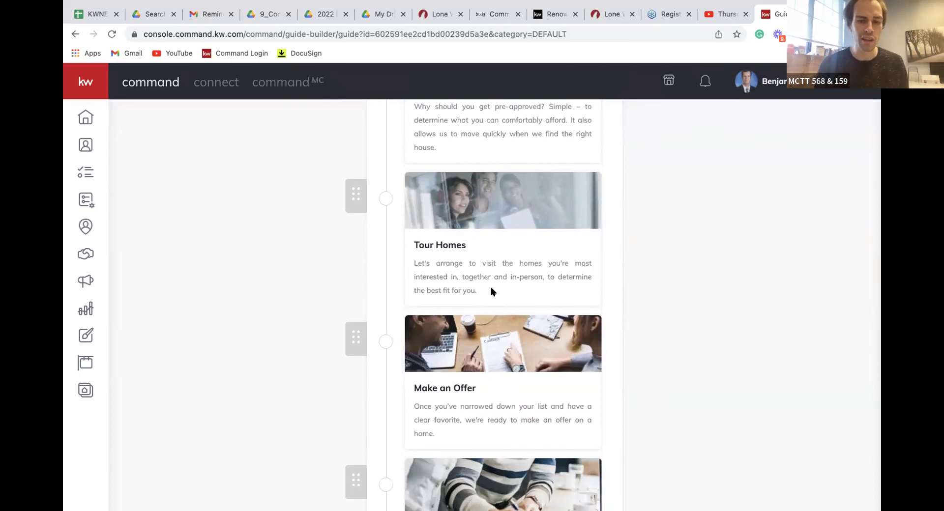
pyautogui.scroll(-2, 490, 291)
pyautogui.scroll(-2, 501, 337)
pyautogui.scroll(-2, 501, 336)
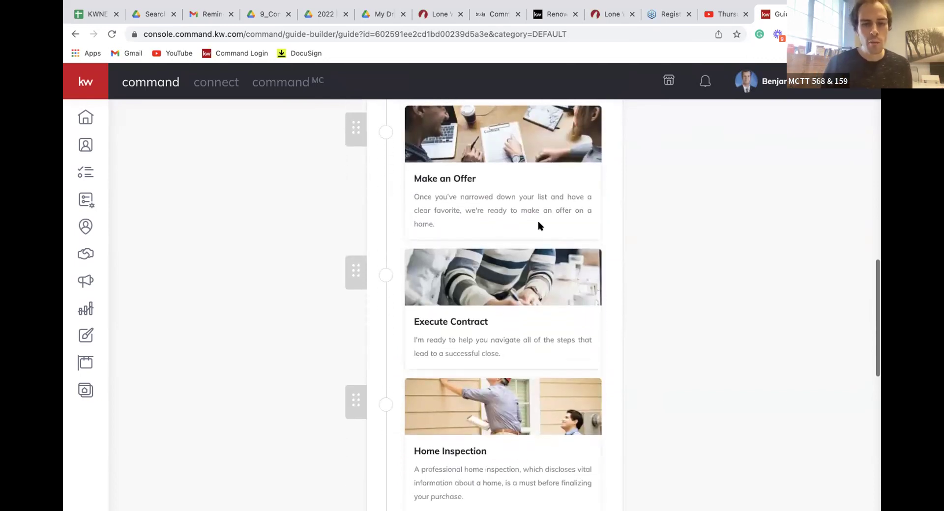
pyautogui.scroll(-5, 508, 321)
pyautogui.scroll(-2, 509, 320)
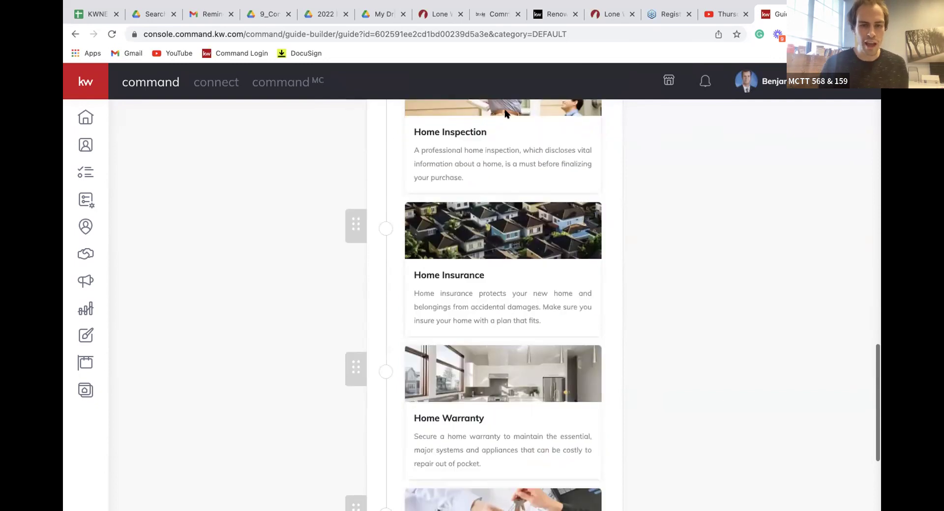
pyautogui.scroll(-2, 514, 285)
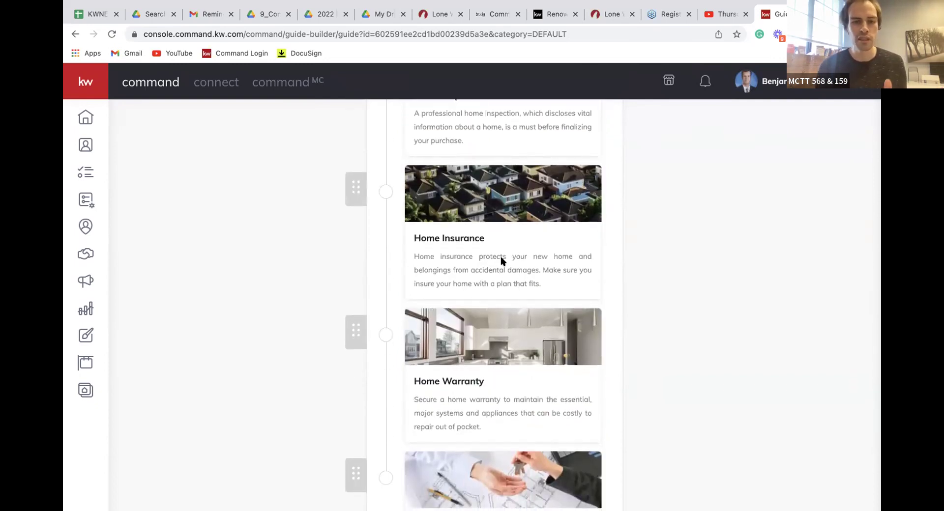
pyautogui.scroll(2, 502, 260)
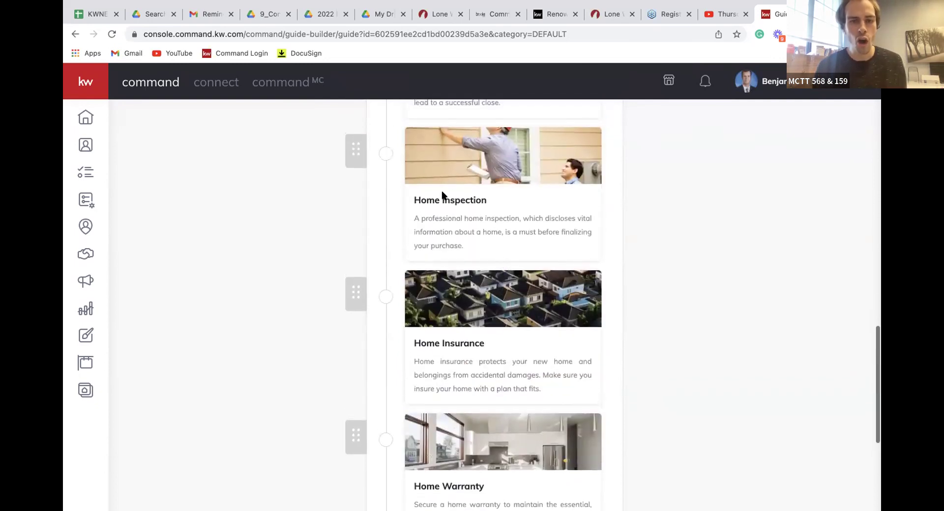
pyautogui.scroll(-1, 479, 204)
pyautogui.scroll(-4, 477, 234)
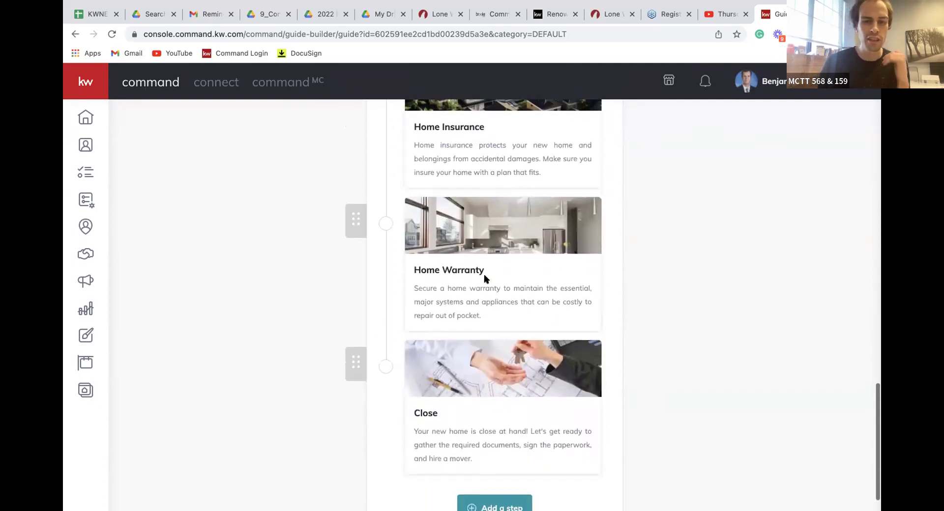
pyautogui.scroll(1, 487, 290)
pyautogui.scroll(-1, 505, 398)
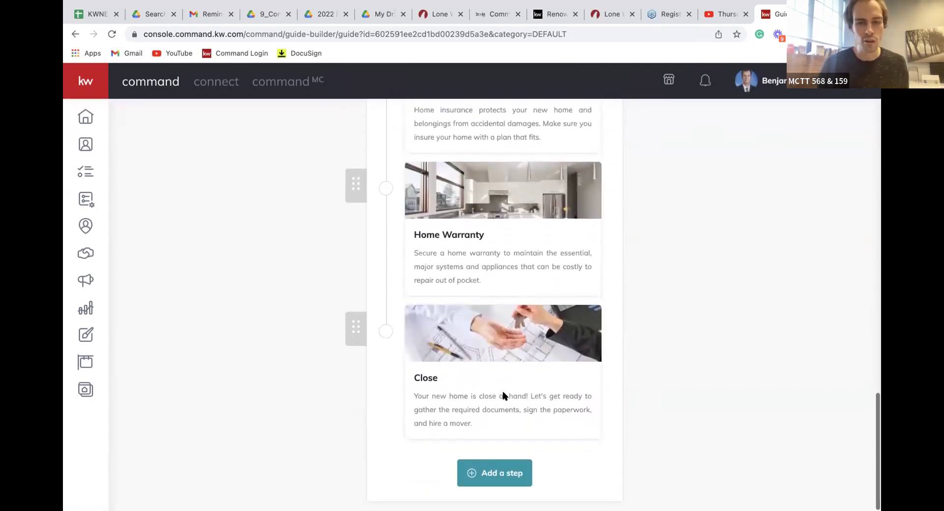
# Start adding a custom step with the card title Meeting With Client, and close the form without saving it
pyautogui.scroll(1, 504, 366)
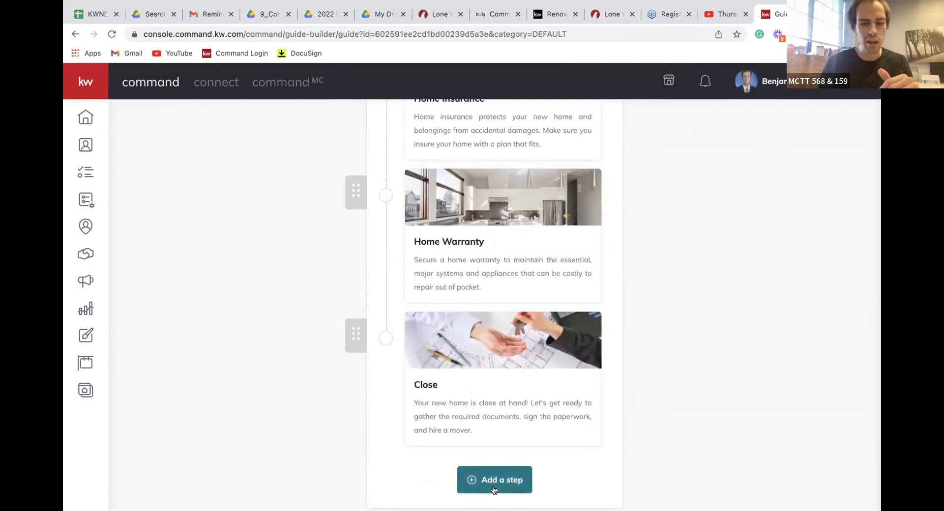
pyautogui.click(497, 484)
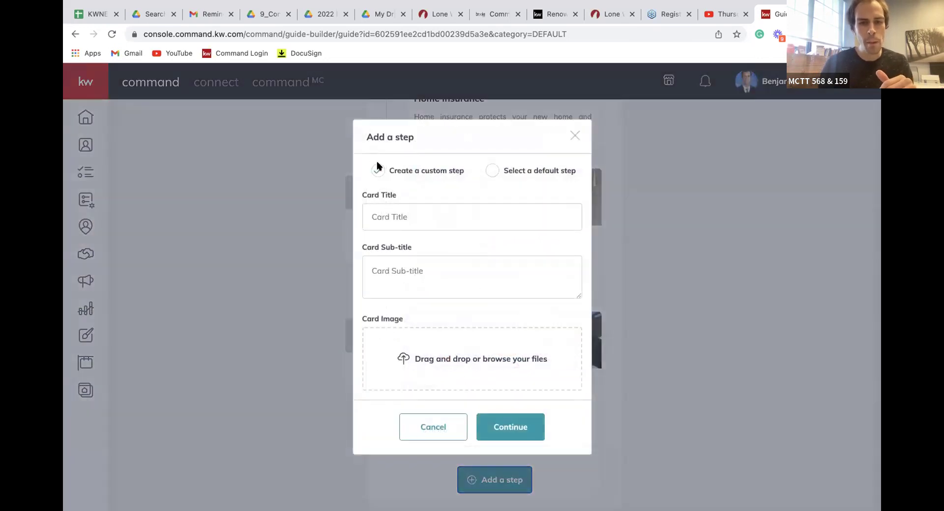
pyautogui.click(387, 209)
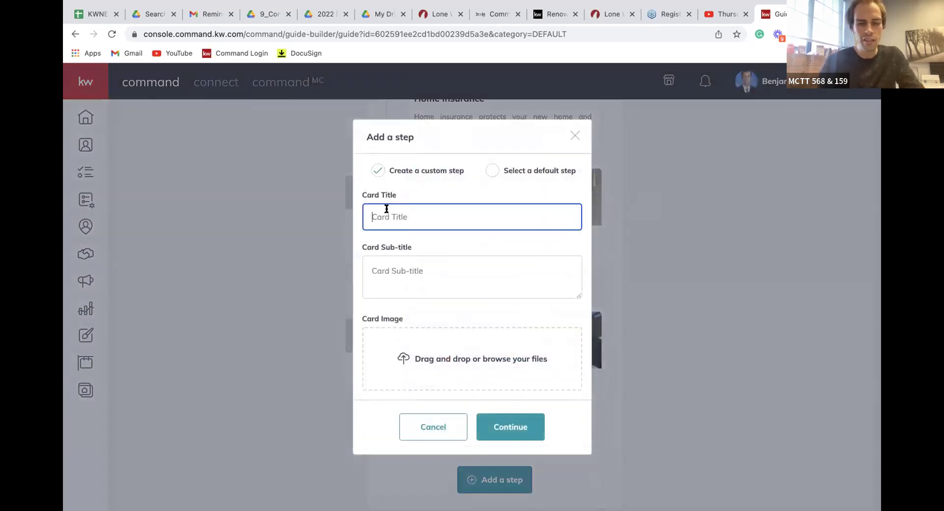
pyautogui.click(388, 248)
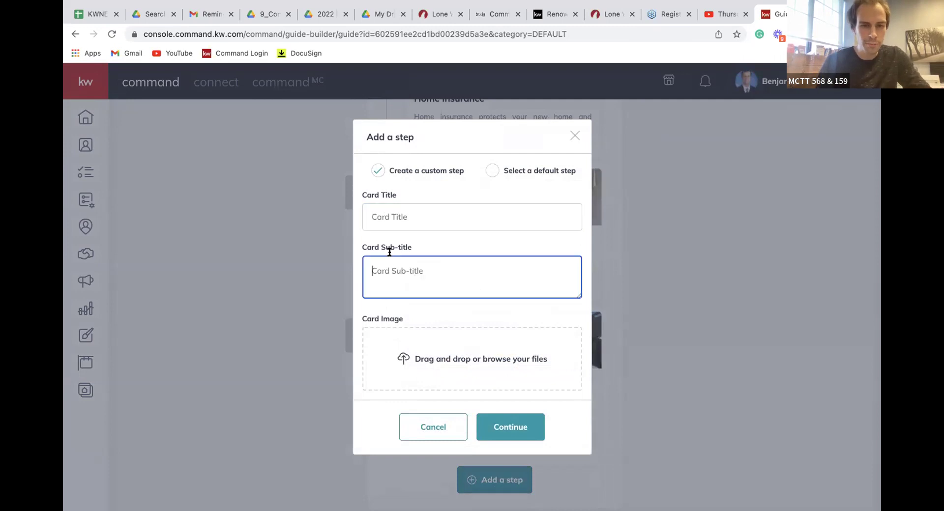
pyautogui.click(413, 205)
pyautogui.write('M')
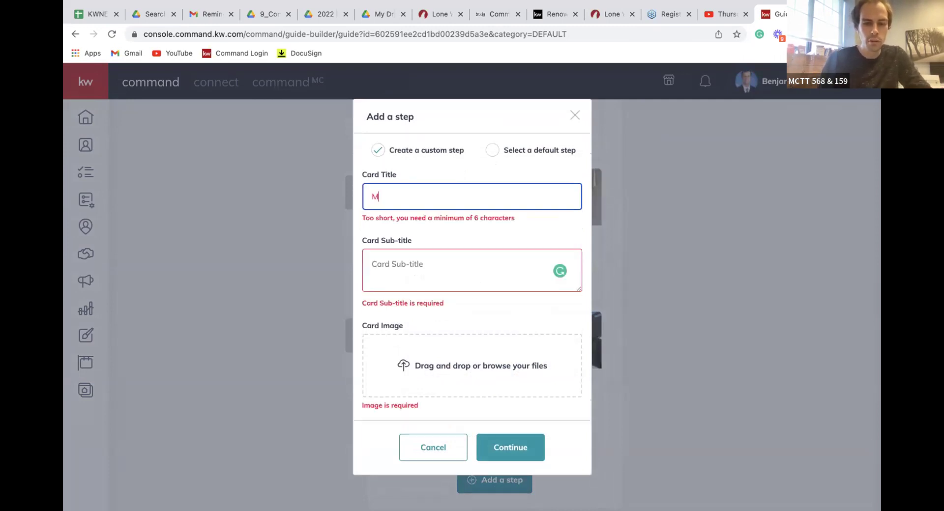
pyautogui.write('eeting With Client')
pyautogui.click(396, 256)
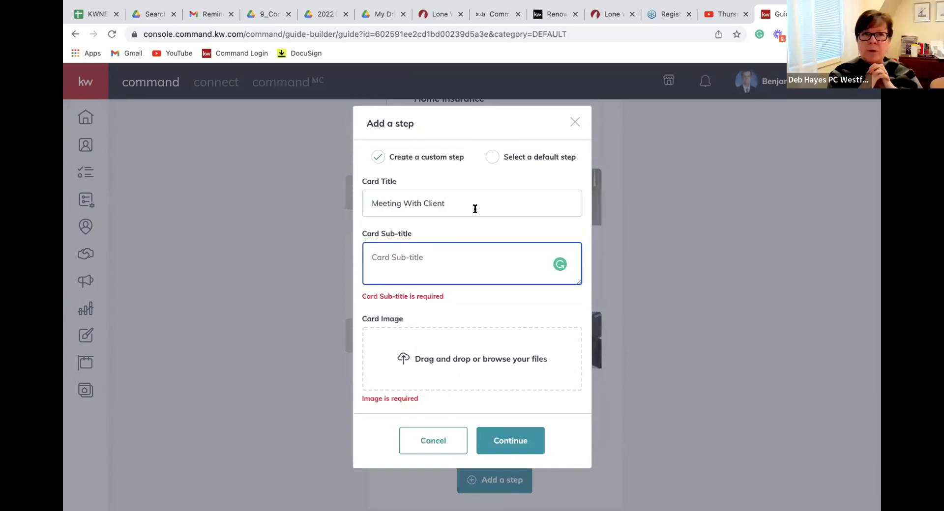
pyautogui.click(575, 122)
# View the Buyer's Guide introduction with its title and message, and return to the guide's steps
pyautogui.scroll(8, 324, 415)
pyautogui.scroll(10, 324, 415)
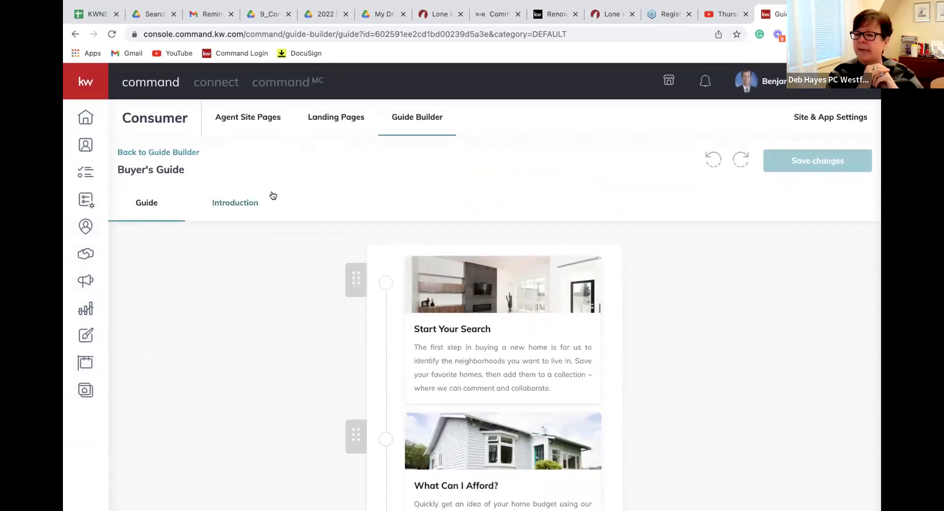
pyautogui.click(233, 202)
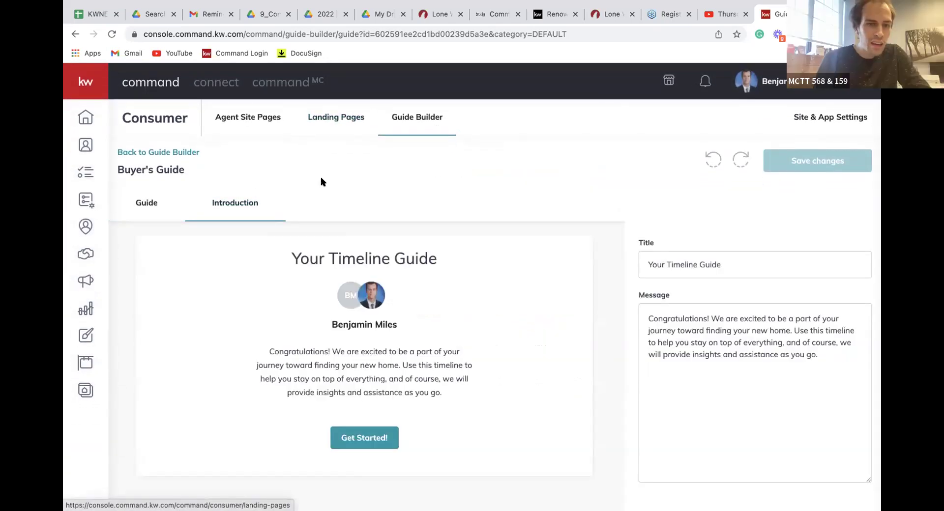
pyautogui.click(142, 207)
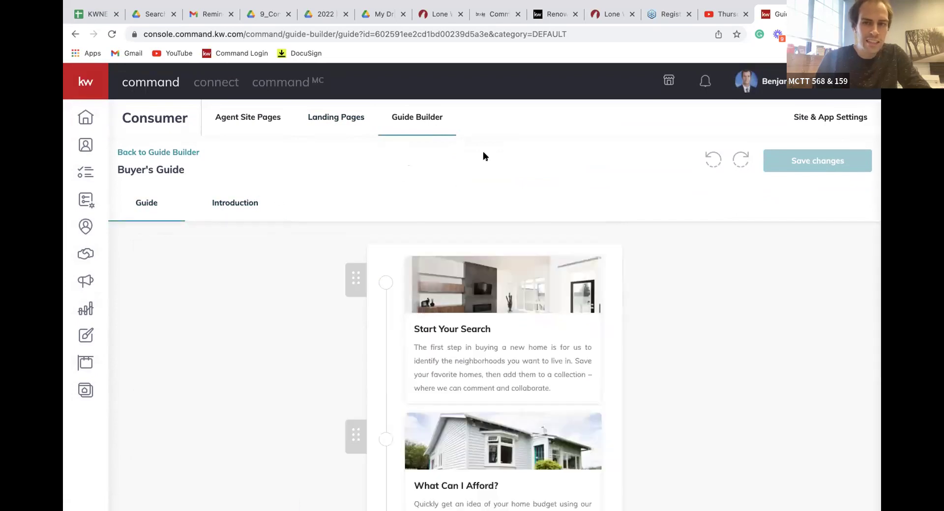
# Open the agent's kw.com site in a new browser tab, view its Your Agent links, and close the tab
pyautogui.hotkey('ctrl', 't')
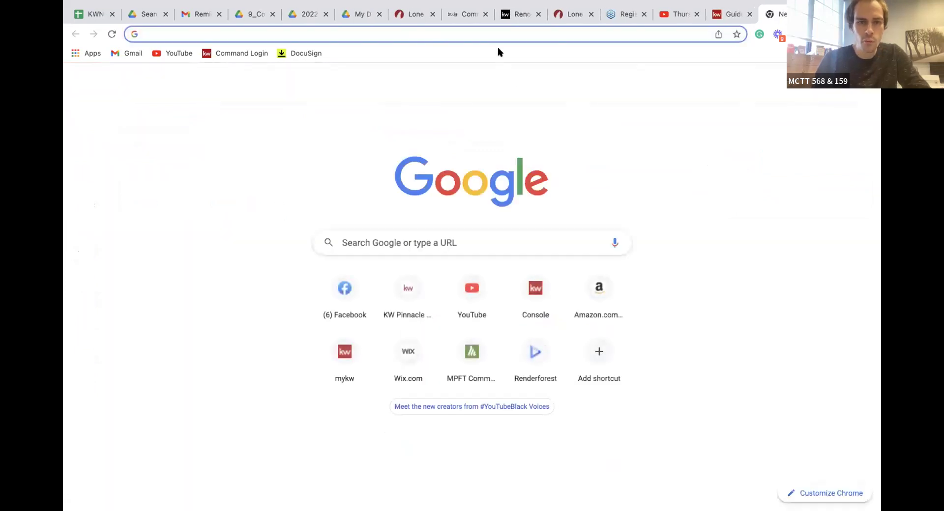
pyautogui.write('Mile')
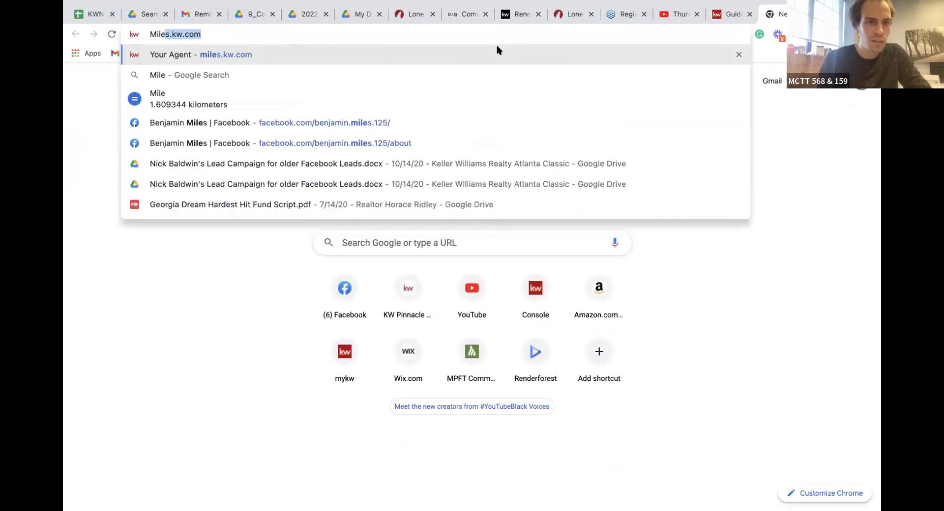
pyautogui.press('Return')
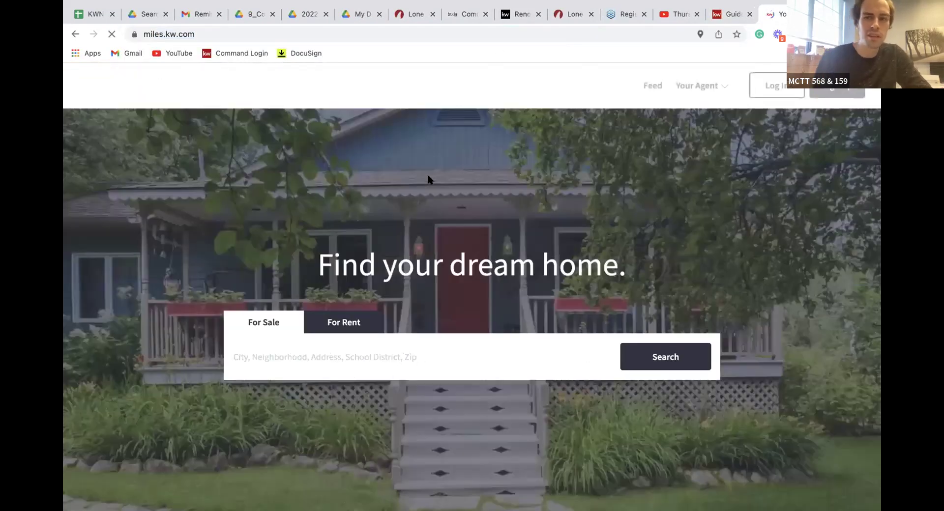
pyautogui.click(705, 86)
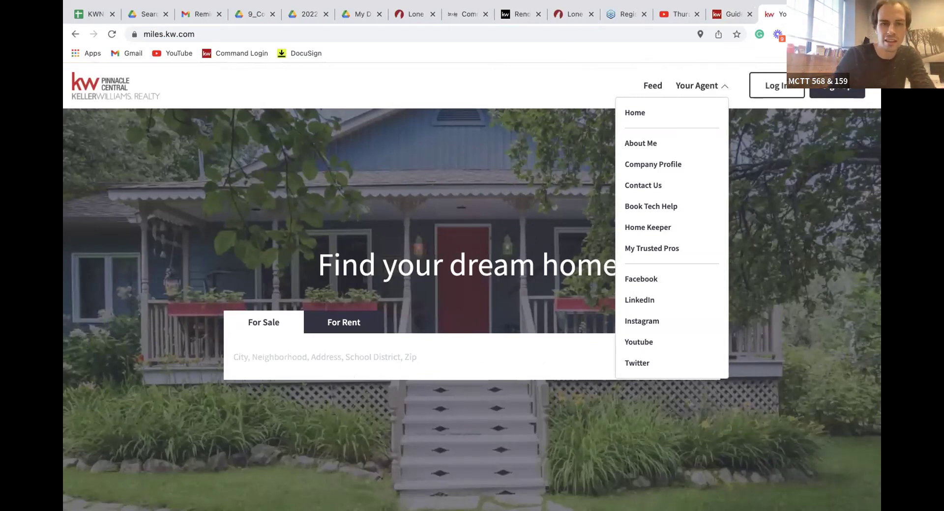
pyautogui.doubleClick(707, 89)
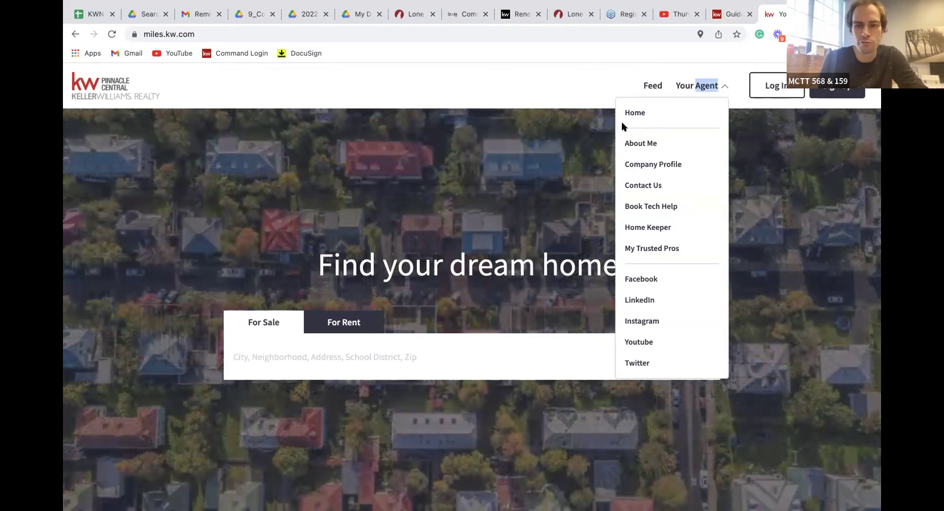
pyautogui.hotkey('ctrl', 'w')
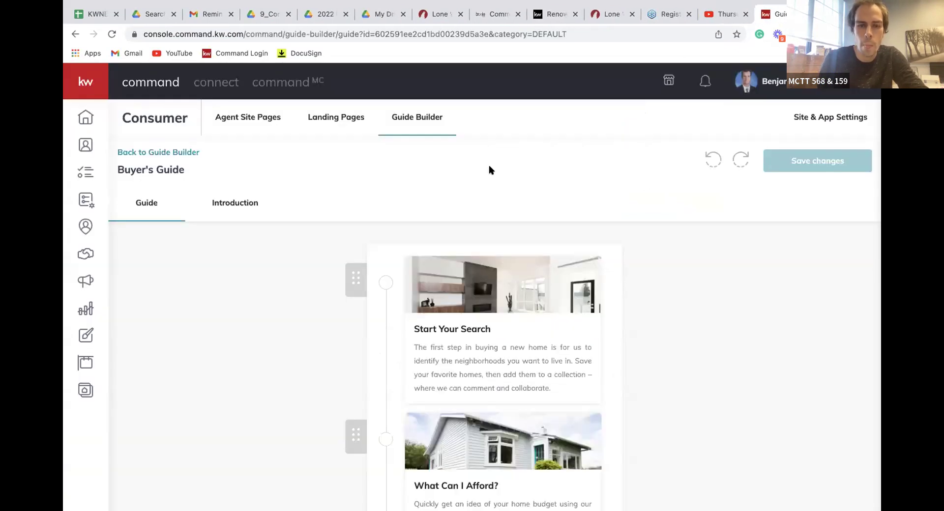
# Open the Site & App Settings, look over the General settings, and show the URLs settings
pyautogui.scroll(-1, 337, 240)
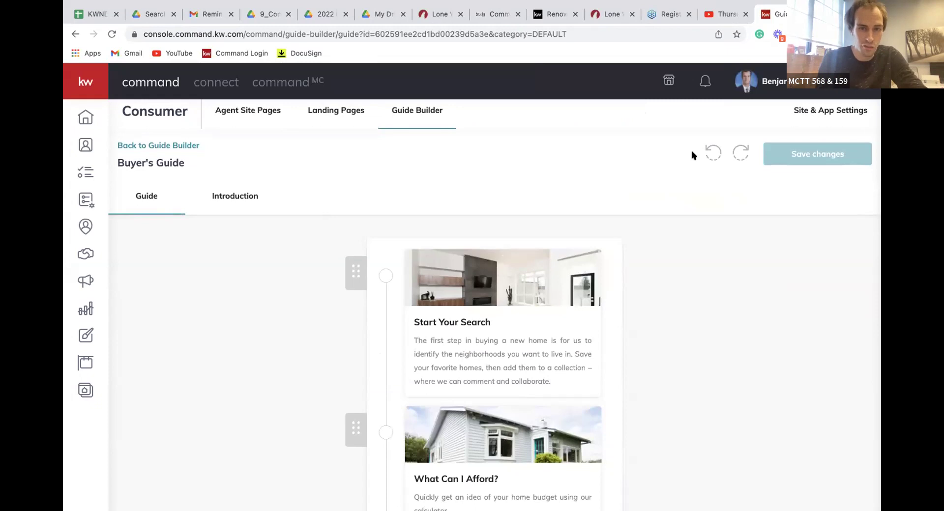
pyautogui.scroll(1, 692, 151)
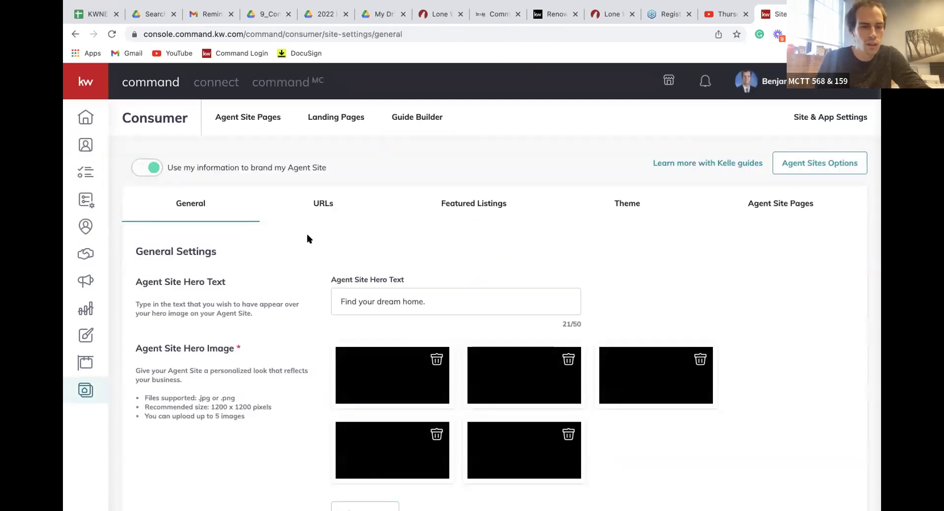
pyautogui.scroll(-2, 306, 238)
pyautogui.scroll(2, 305, 238)
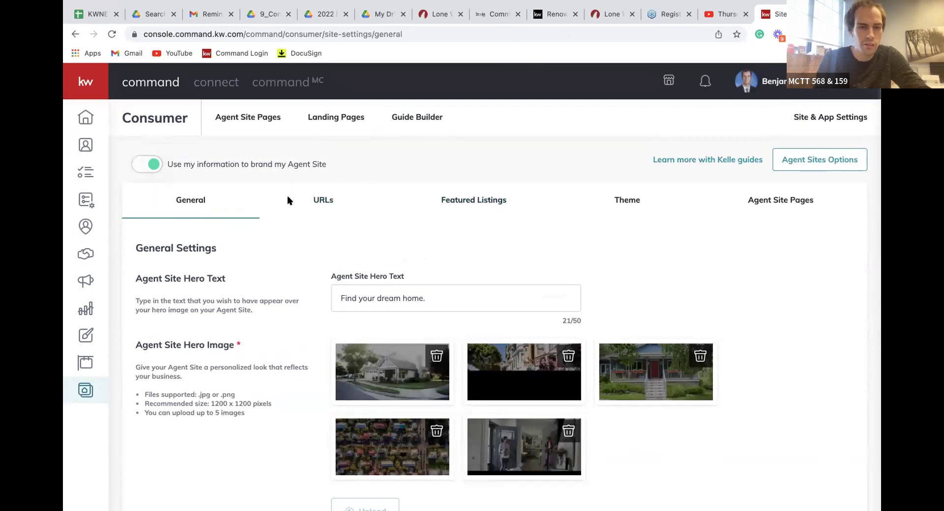
pyautogui.click(323, 204)
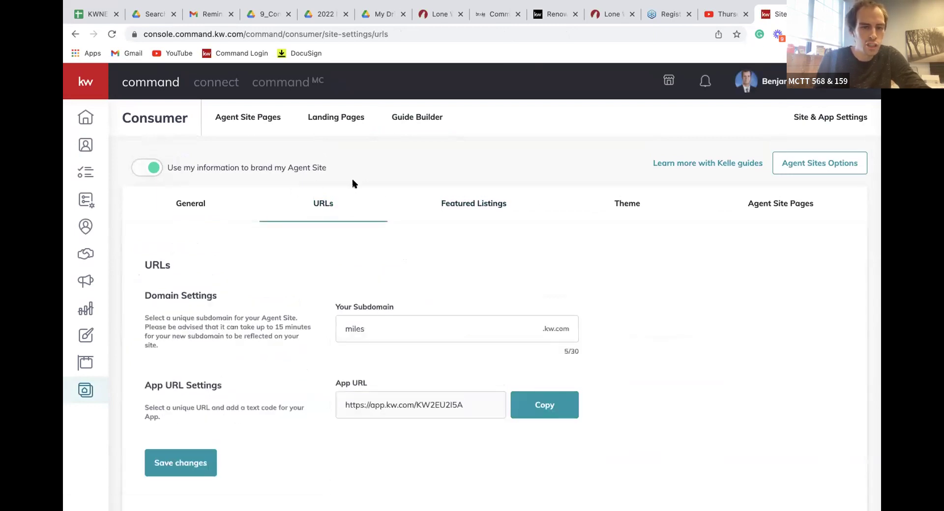
pyautogui.scroll(-1, 334, 266)
# Highlight the agent site's subdomain in the Domain Settings and leave the field without editing it
pyautogui.doubleClick(344, 297)
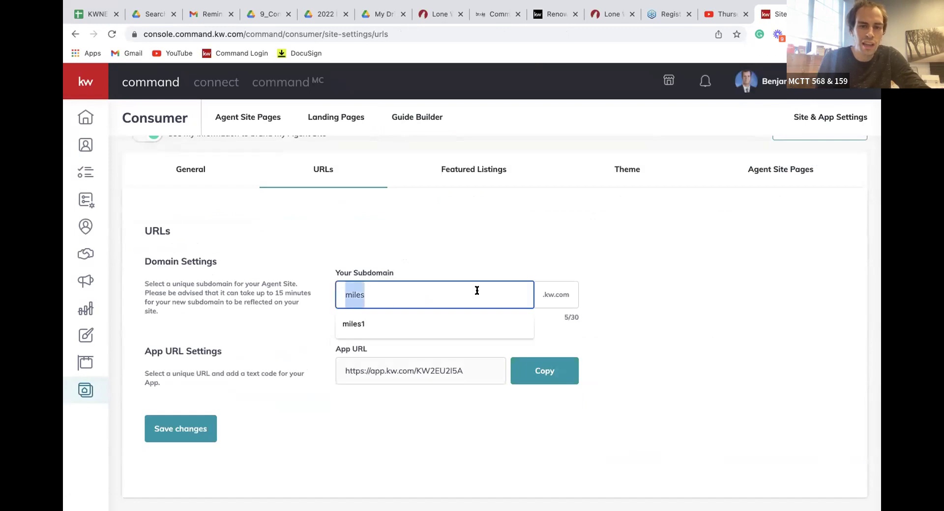
pyautogui.click(547, 300)
pyautogui.click(403, 304)
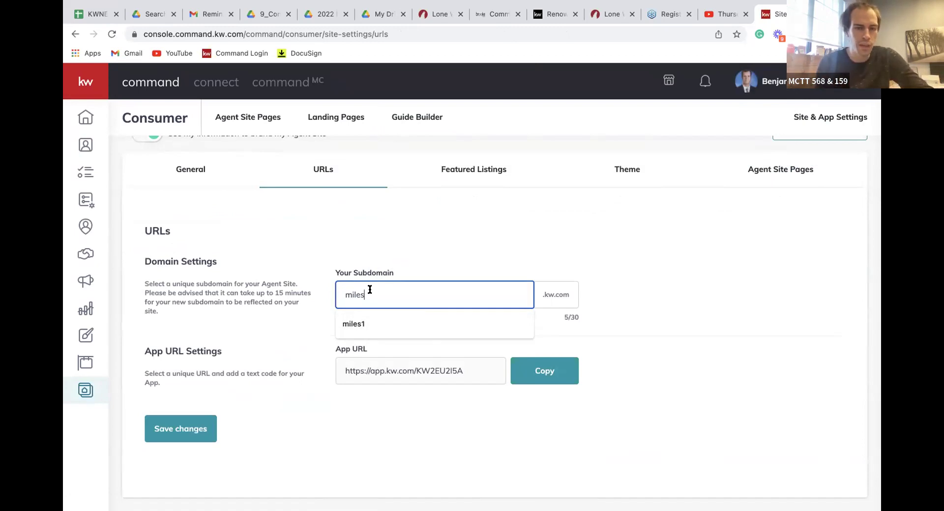
pyautogui.moveTo(369, 294); pyautogui.dragTo(273, 284)
pyautogui.moveTo(369, 289); pyautogui.dragTo(325, 291)
pyautogui.click(324, 291)
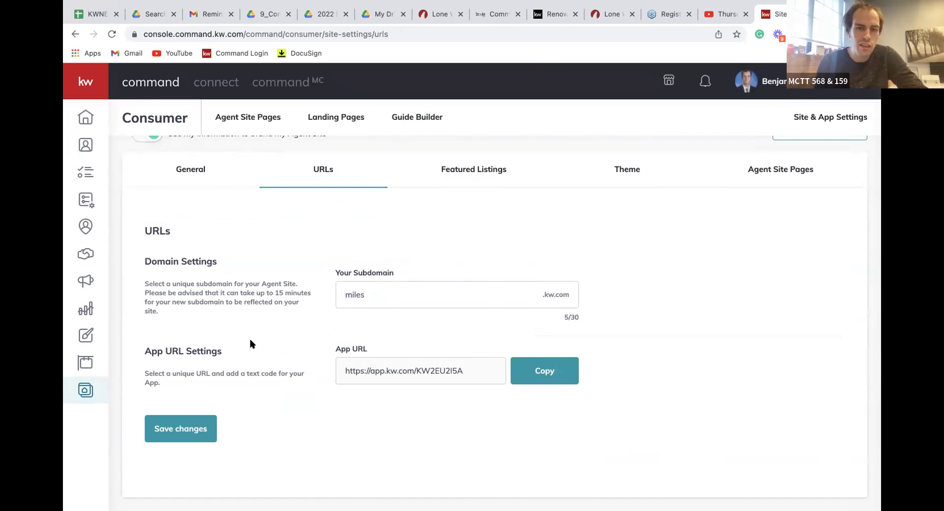
# Copy the App URL and open it in a new browser tab
pyautogui.click(559, 378)
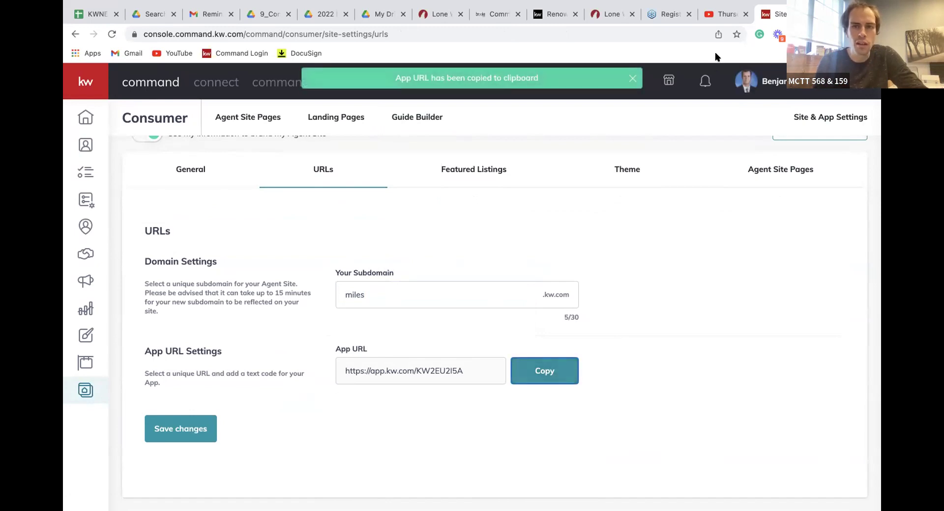
pyautogui.press('super+t')
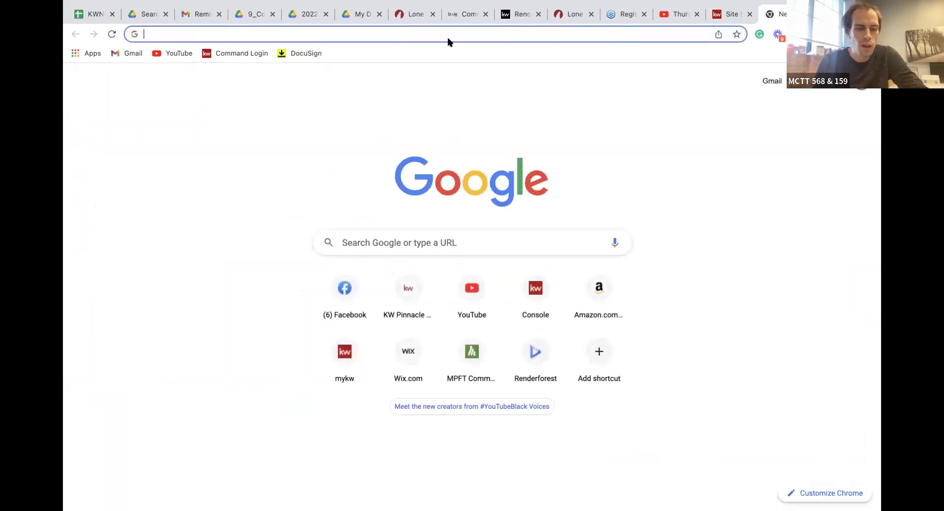
pyautogui.press('super+v')
pyautogui.press('Return')
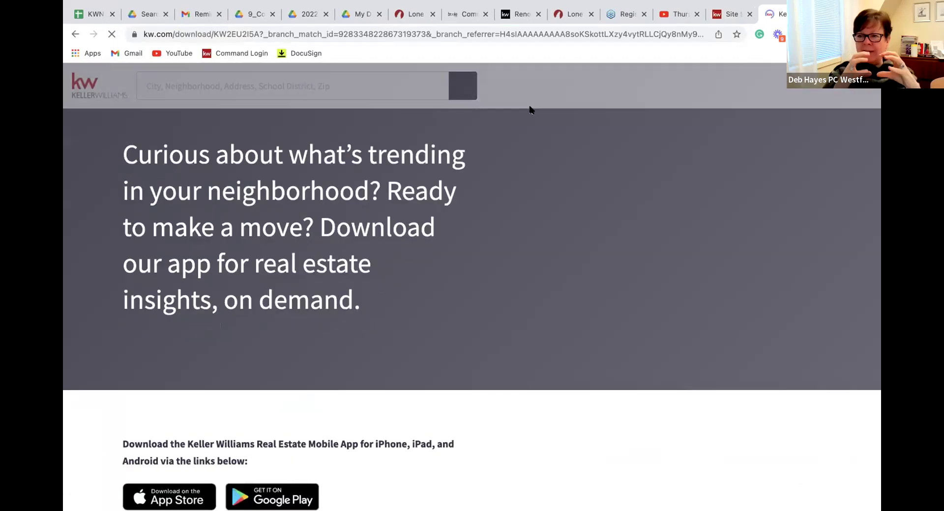
# Look over the mobile app's download page and return to the URLs settings in Command
pyautogui.scroll(-4, 499, 218)
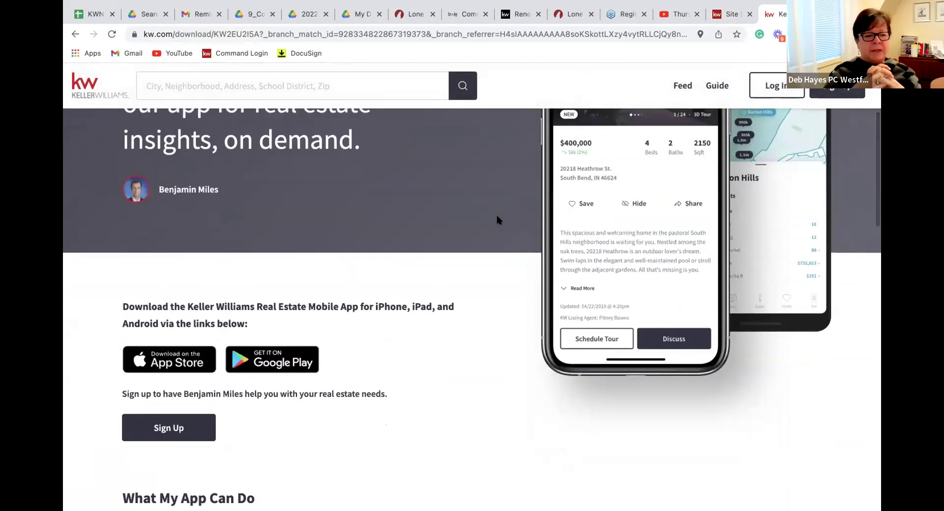
pyautogui.scroll(4, 499, 220)
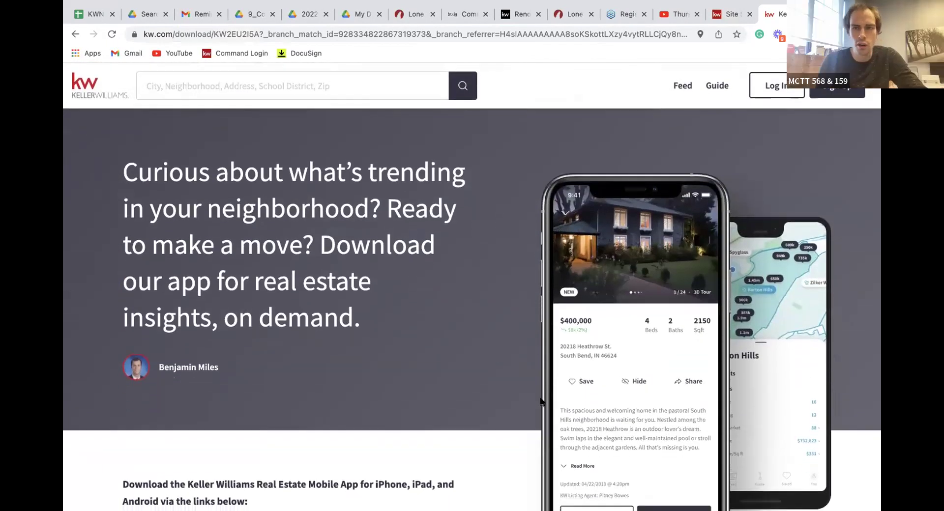
pyautogui.scroll(-5, 541, 401)
pyautogui.click(724, 18)
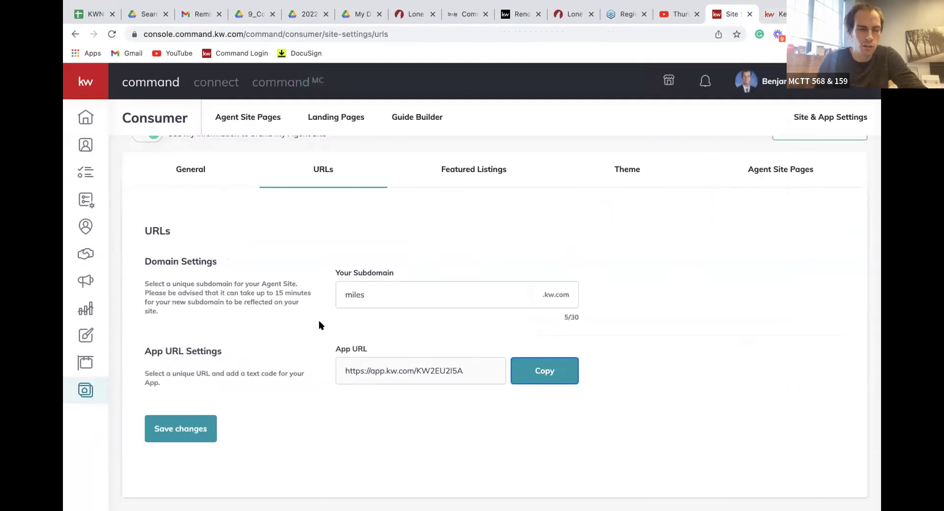
pyautogui.scroll(1, 295, 302)
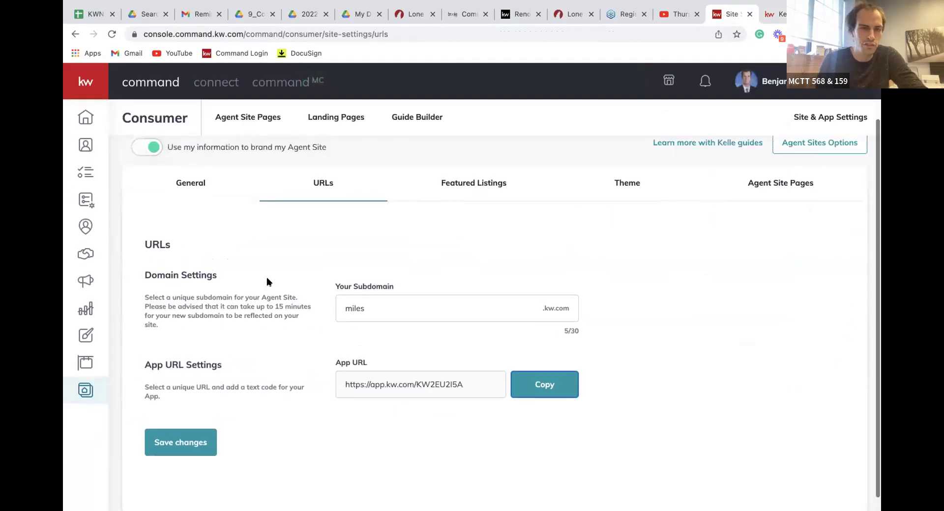
# Open SmartPlans and search My SmartPlans for "promote"
pyautogui.click(82, 201)
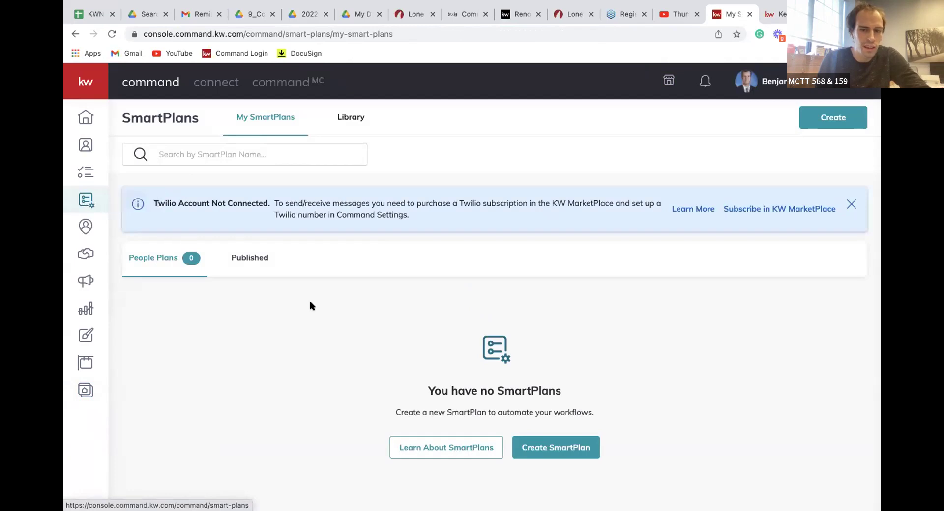
pyautogui.scroll(-2, 365, 294)
pyautogui.scroll(2, 365, 294)
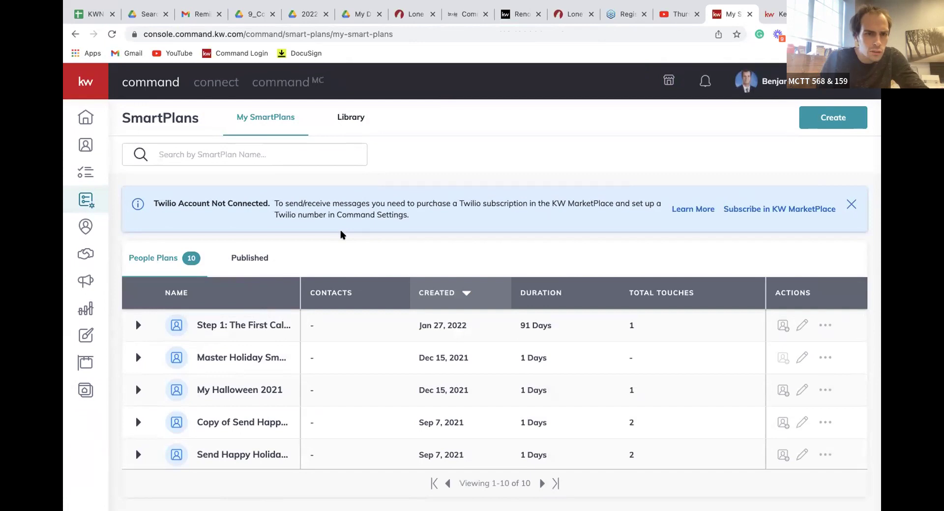
pyautogui.write('pro')
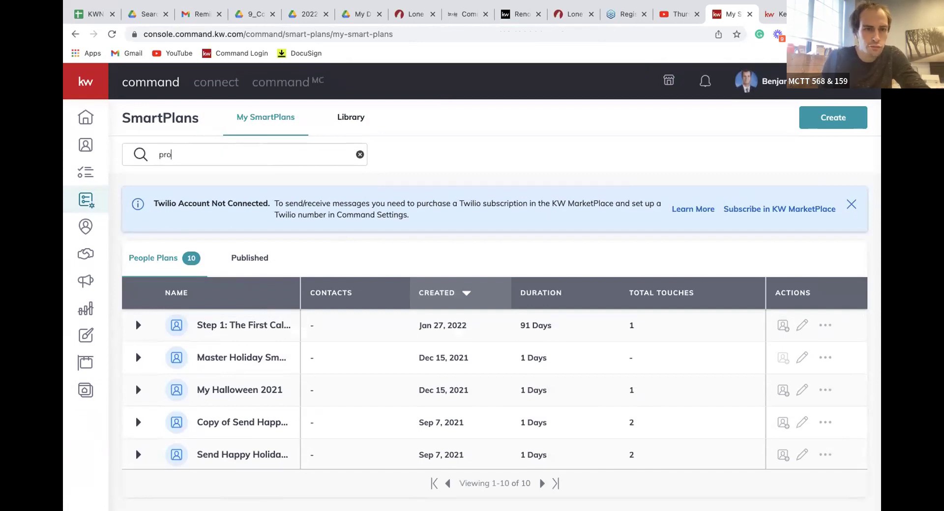
pyautogui.write('mote')
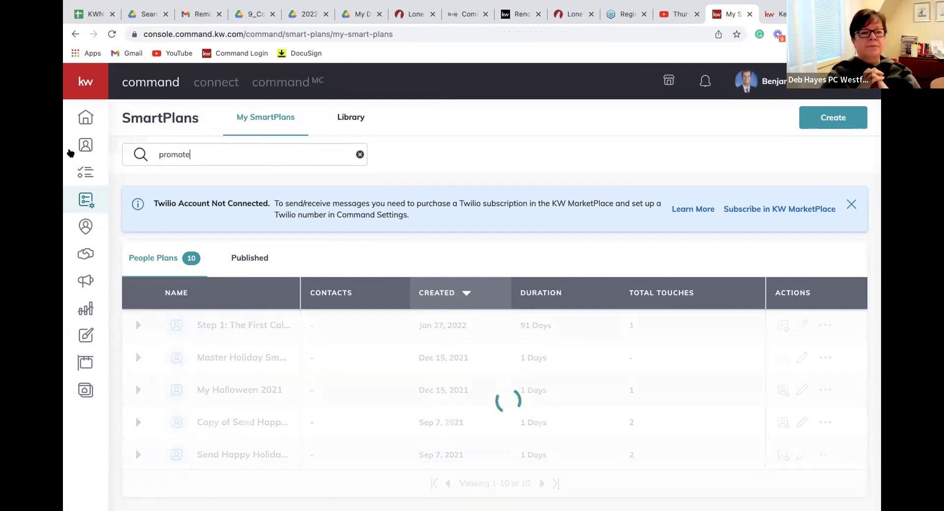
# Return to the Consumer section and open the Guide Builder with its default guides
pyautogui.click(87, 383)
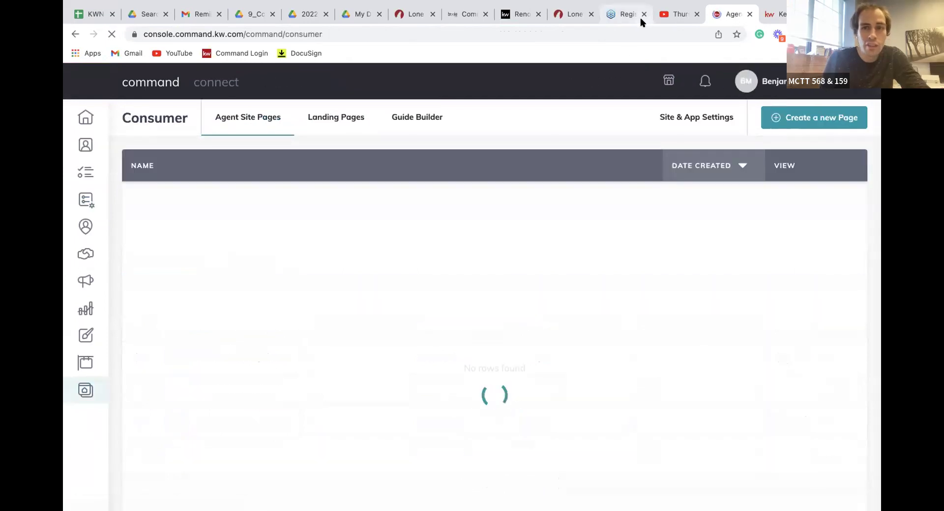
pyautogui.click(425, 117)
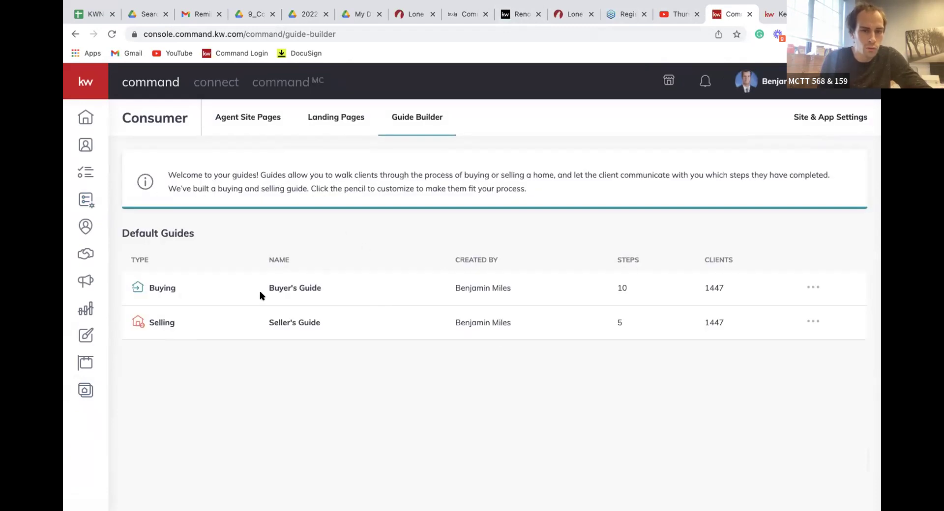
# Look through all the steps of the Buyer's Guide, return to Guide Builder and open the Seller's Guide
pyautogui.click(169, 291)
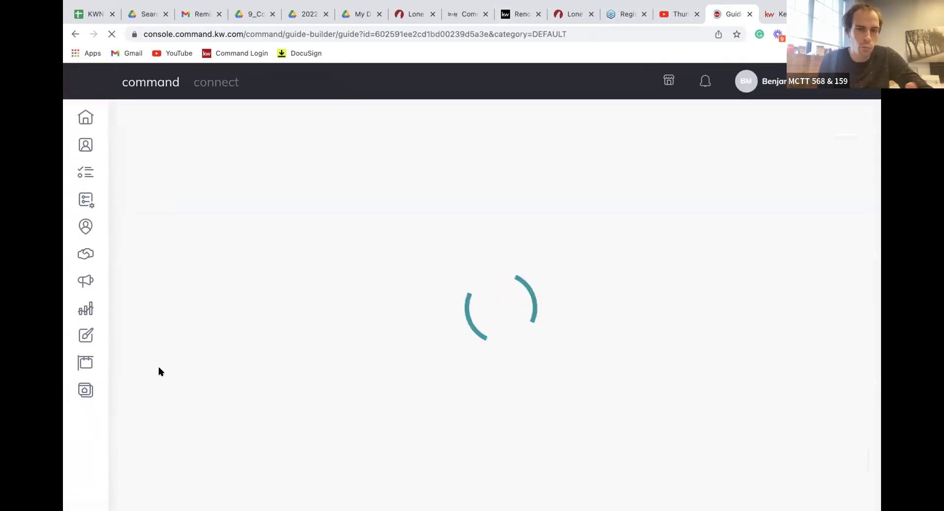
pyautogui.scroll(-4, 351, 333)
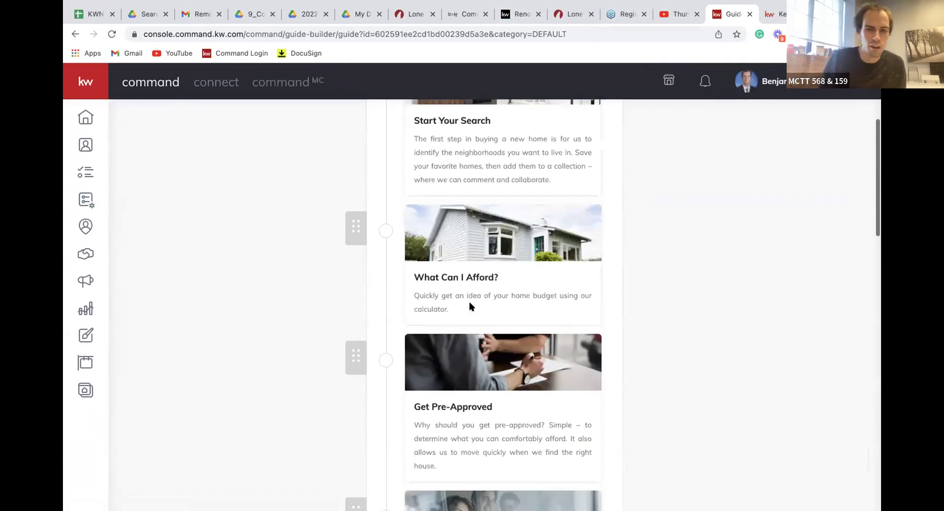
pyautogui.scroll(-15, 621, 364)
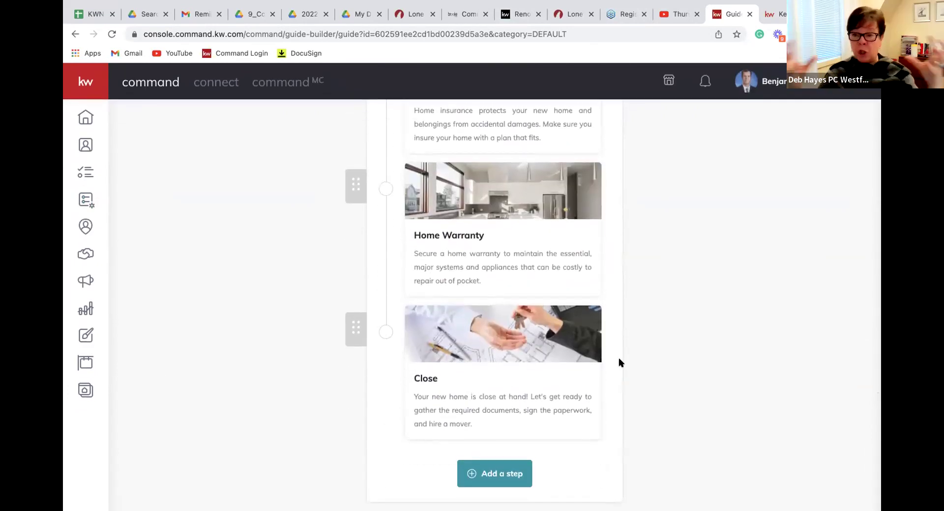
pyautogui.scroll(10, 619, 360)
pyautogui.scroll(8, 619, 363)
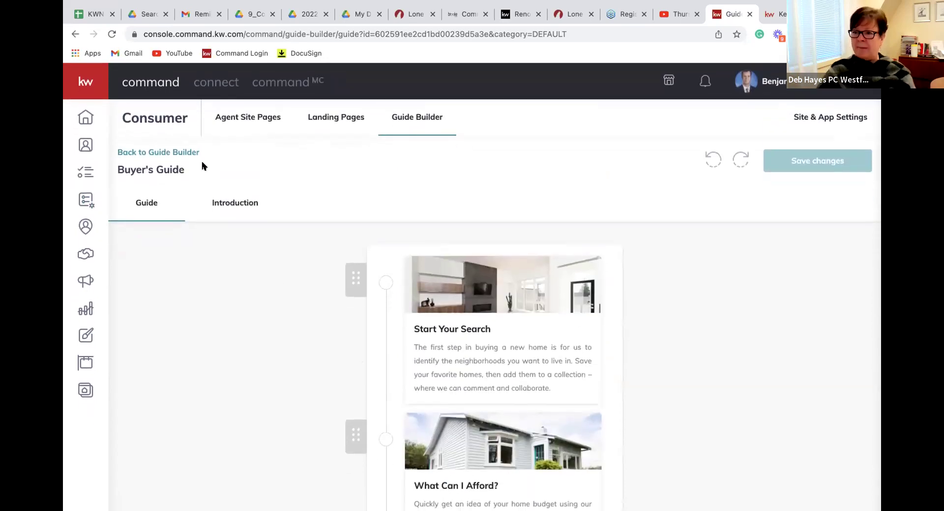
pyautogui.click(157, 152)
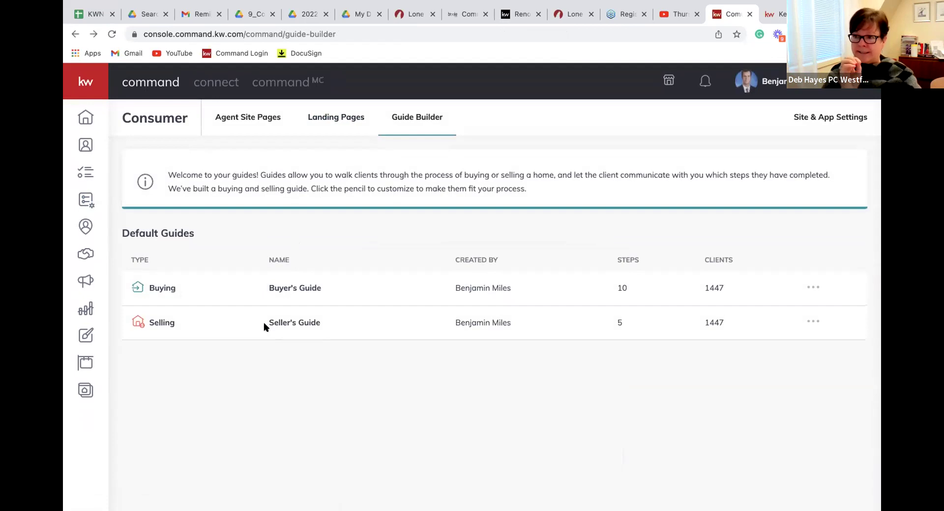
pyautogui.click(158, 329)
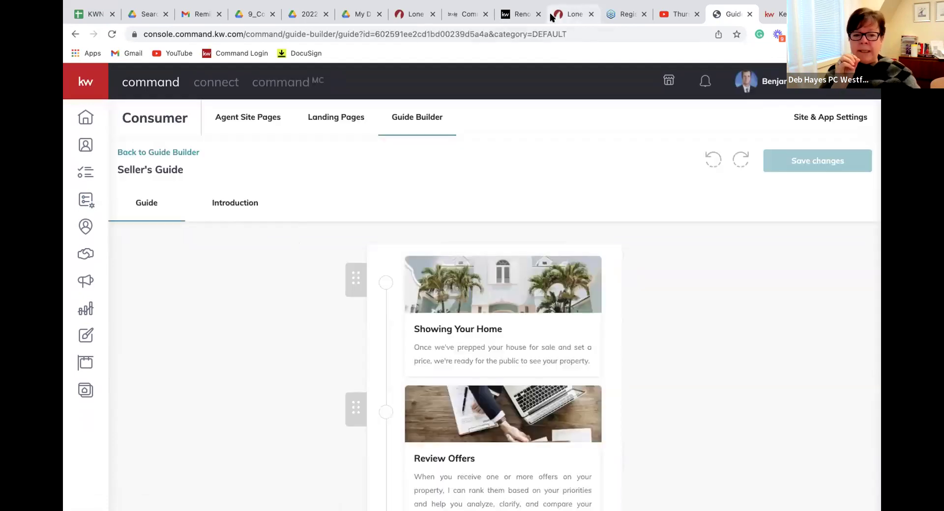
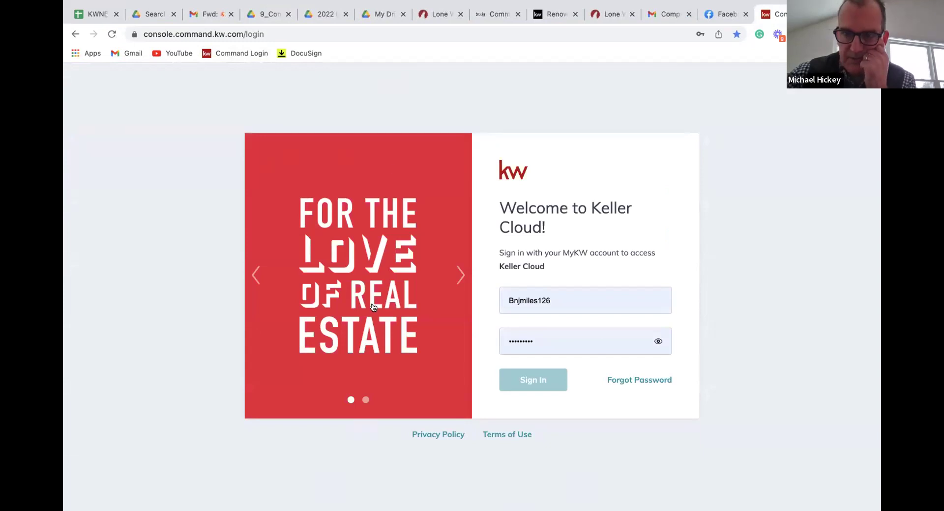
# Sign in to Keller Cloud with the prefilled account credentials and open Opportunities
pyautogui.click(575, 289)
pyautogui.click(538, 380)
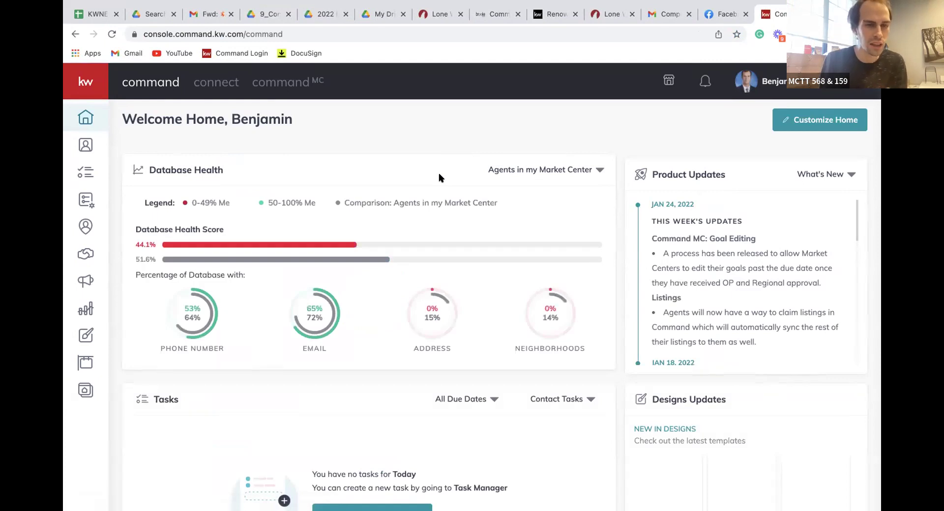
pyautogui.click(94, 147)
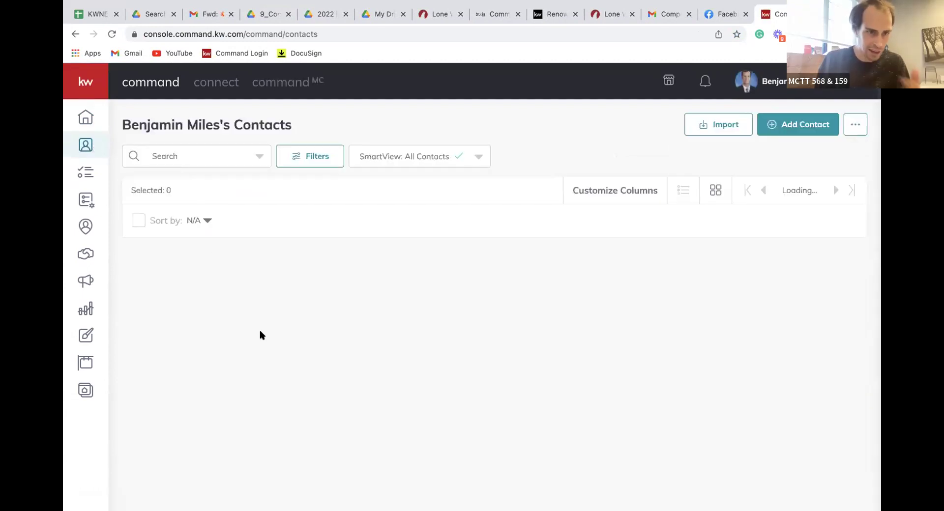
pyautogui.click(85, 254)
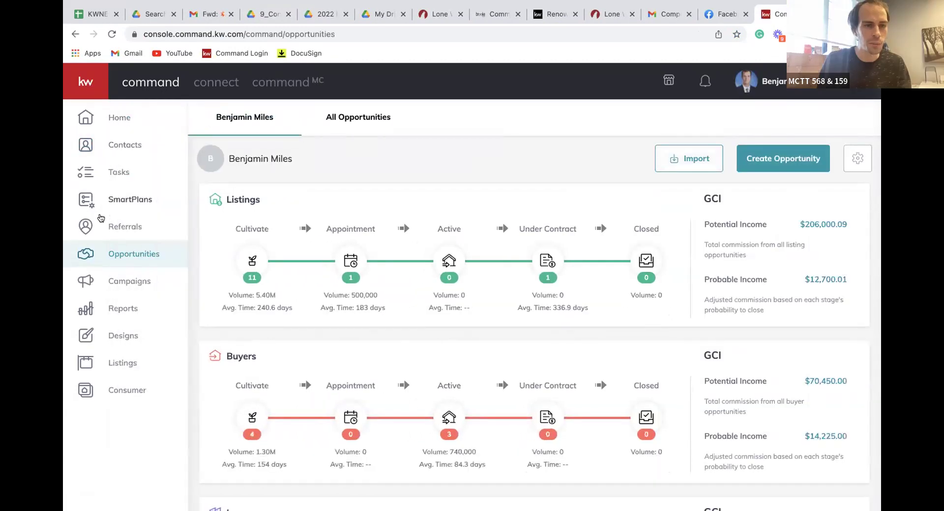
# Take a brief look at Campaigns, return to Opportunities and review the Listings, Buyers and Leases pipelines
pyautogui.click(127, 278)
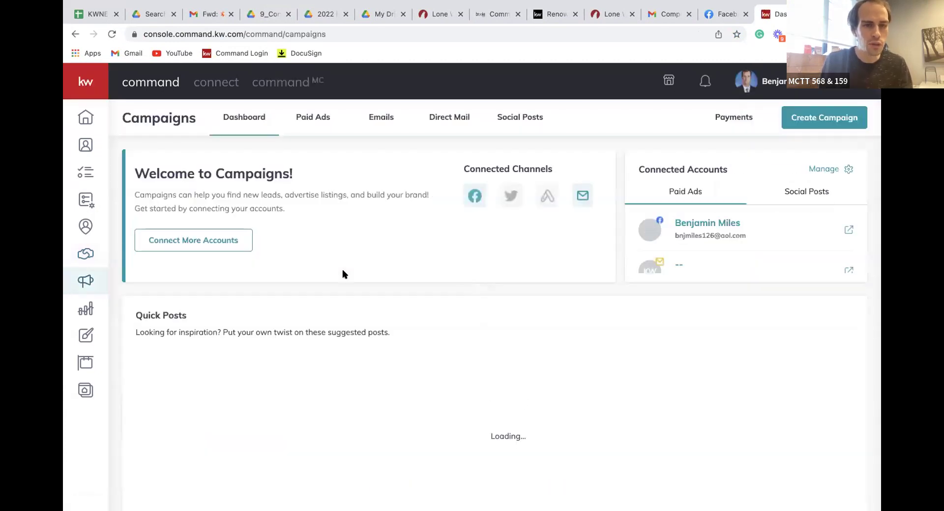
pyautogui.click(86, 254)
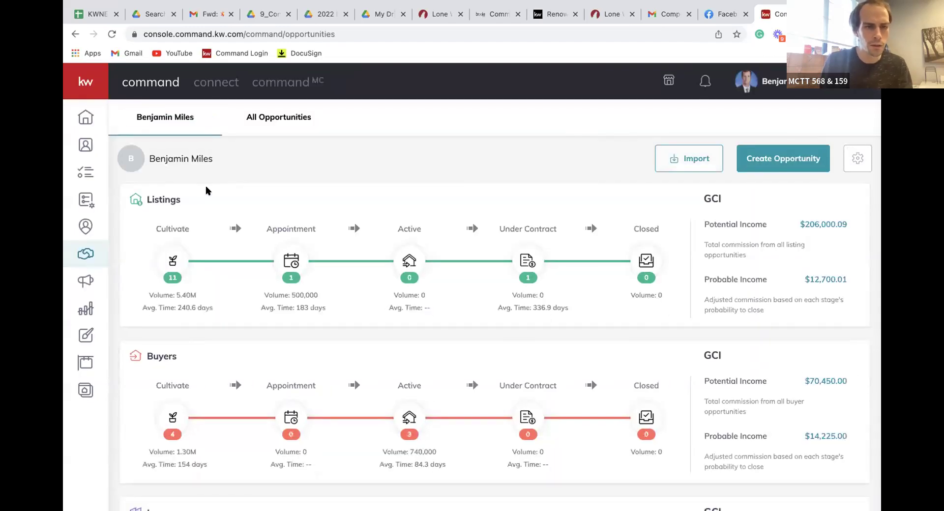
pyautogui.scroll(-4, 210, 347)
pyautogui.scroll(-2, 210, 347)
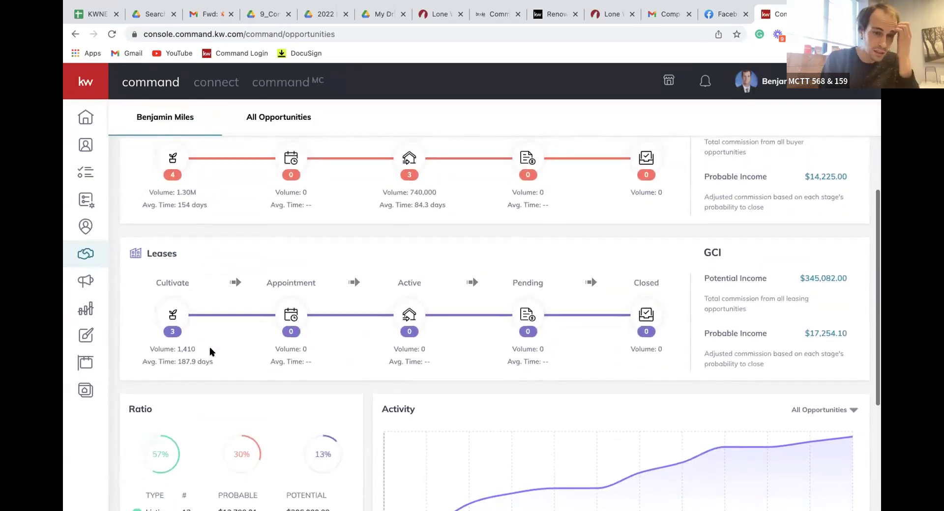
pyautogui.scroll(5, 210, 347)
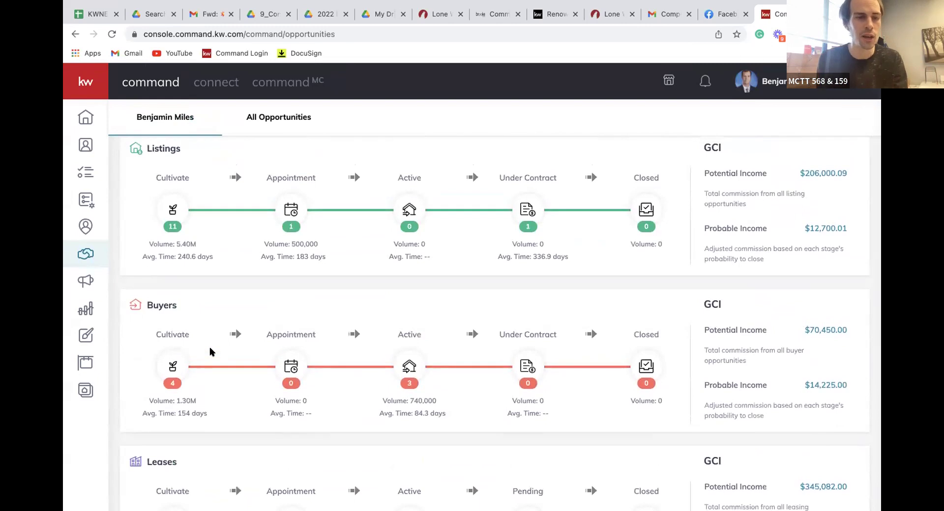
pyautogui.scroll(1, 210, 347)
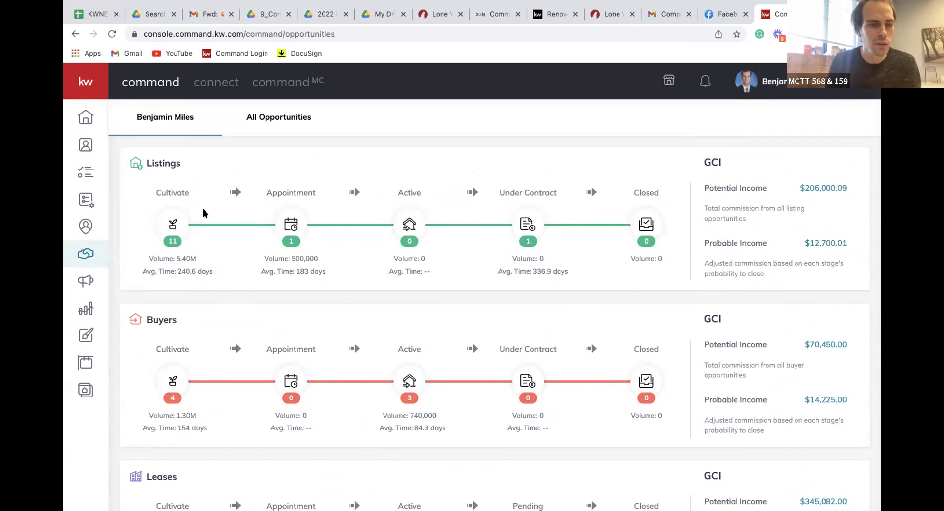
# Open the Cultivate phase of Listings and move the first listing in the Watch stage to the joined stage
pyautogui.click(174, 224)
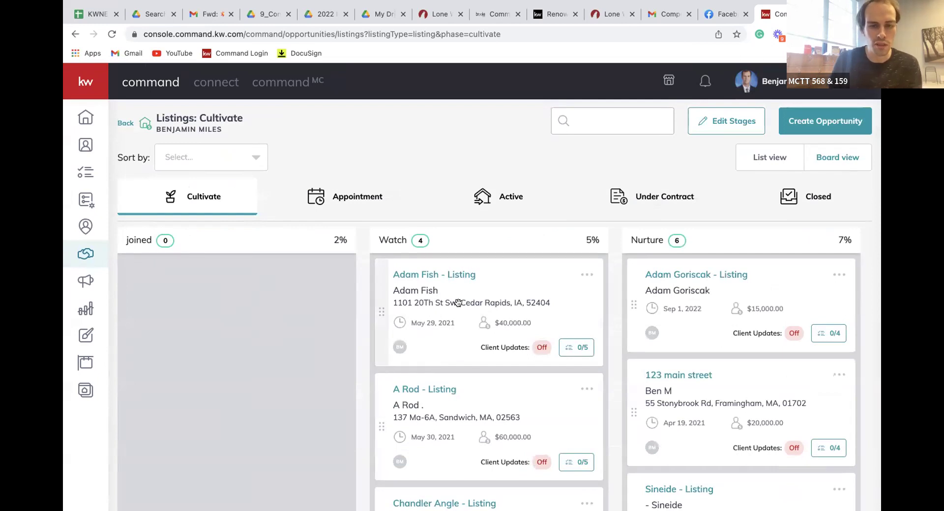
pyautogui.moveTo(455, 302); pyautogui.dragTo(211, 309)
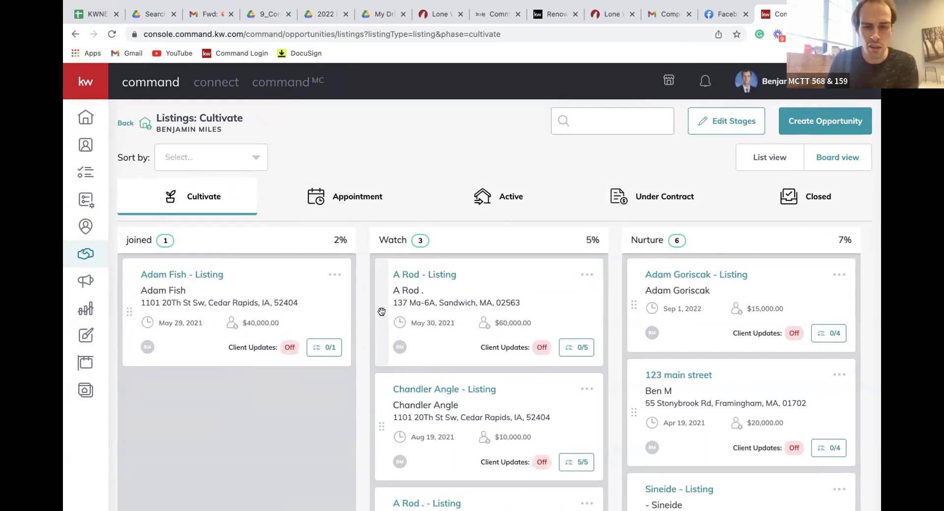
pyautogui.moveTo(380, 302); pyautogui.dragTo(339, 396)
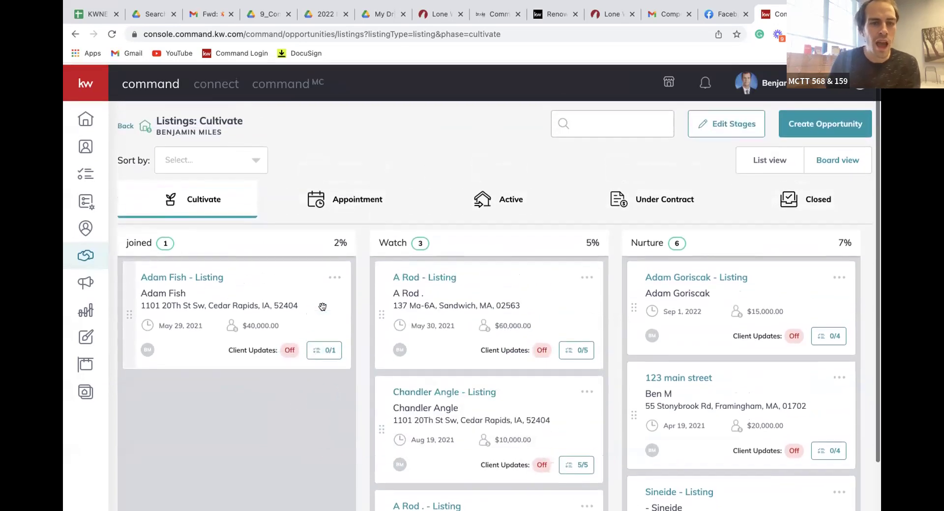
pyautogui.moveTo(131, 280); pyautogui.dragTo(131, 312)
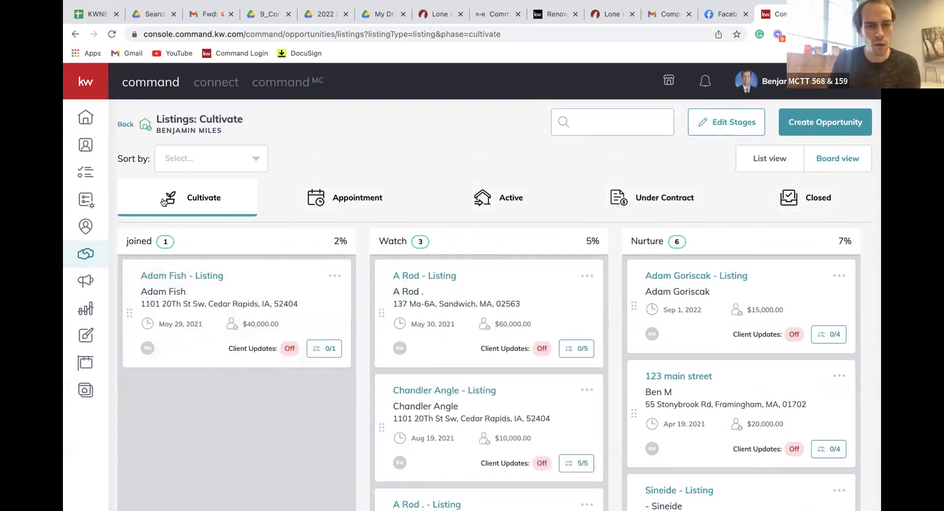
# View the stages of the Closed phase for listings and return to the Cultivate board
pyautogui.click(756, 197)
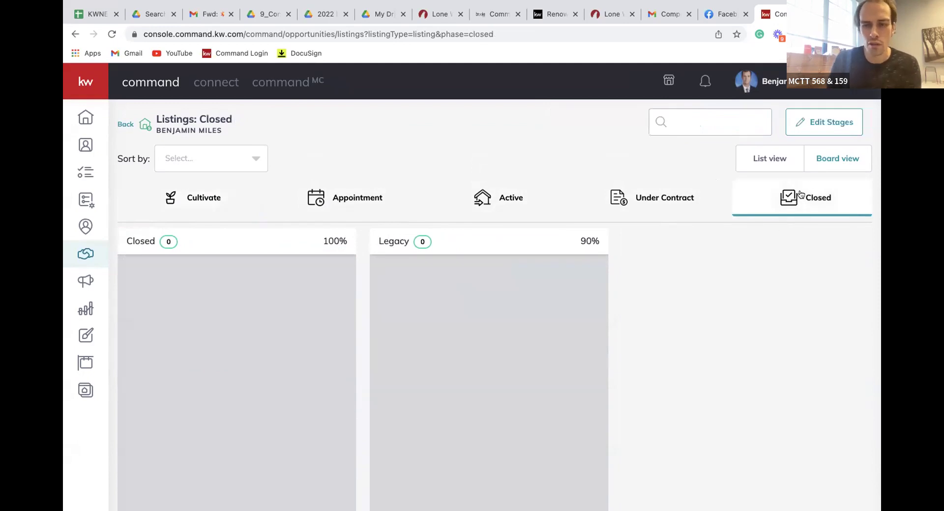
pyautogui.click(206, 193)
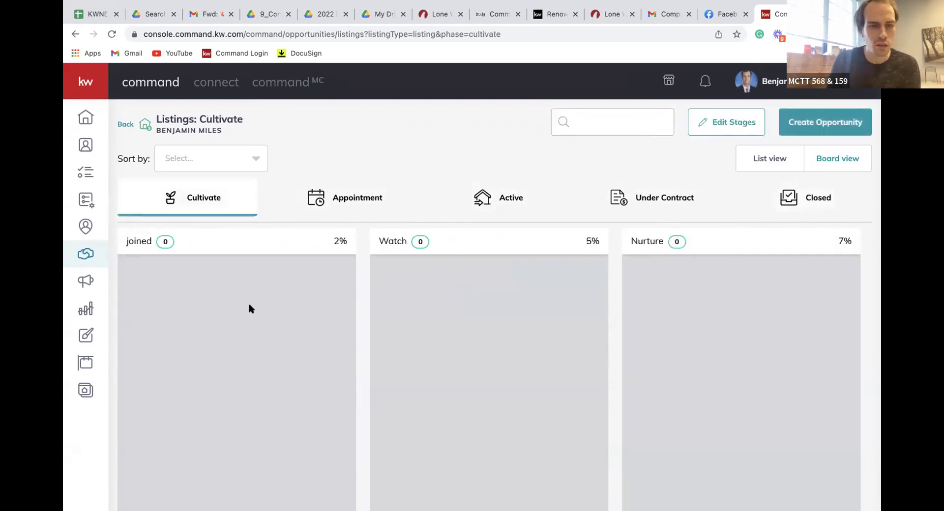
pyautogui.moveTo(631, 302); pyautogui.dragTo(766, 198)
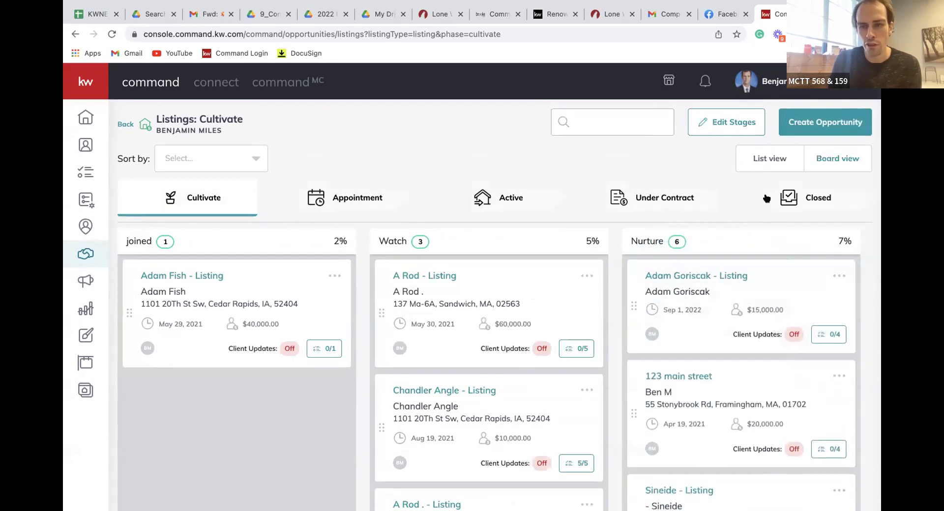
pyautogui.click(767, 199)
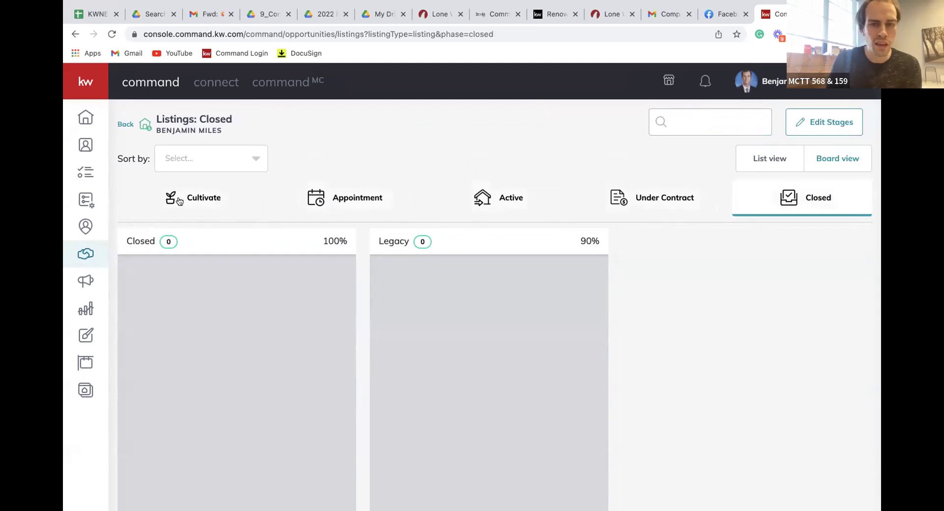
pyautogui.click(207, 200)
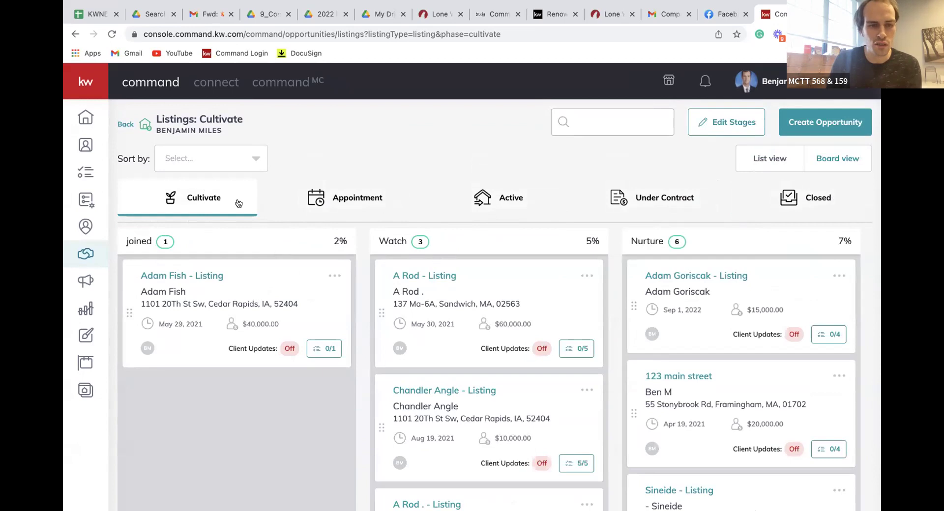
# Open the Cultivate stage editor and examine the checklists of the joined and Watch stages without changing them
pyautogui.click(721, 124)
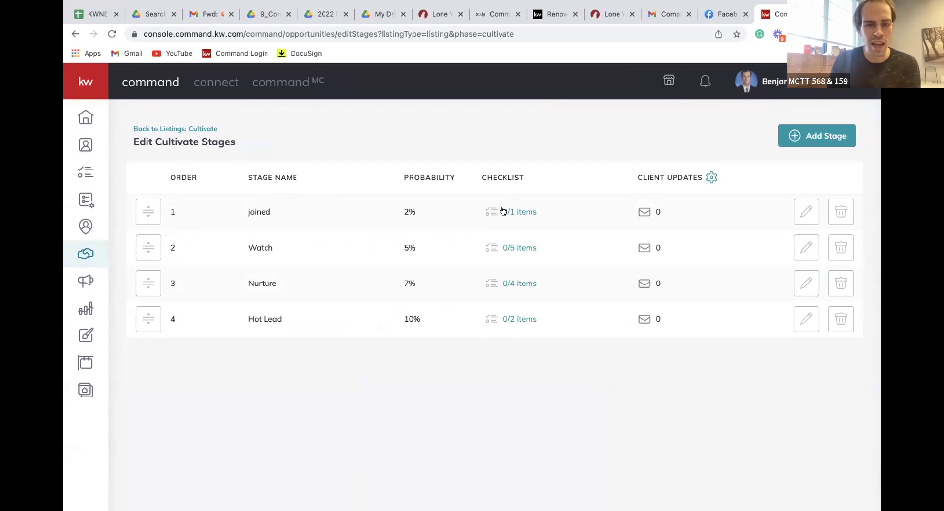
pyautogui.click(505, 211)
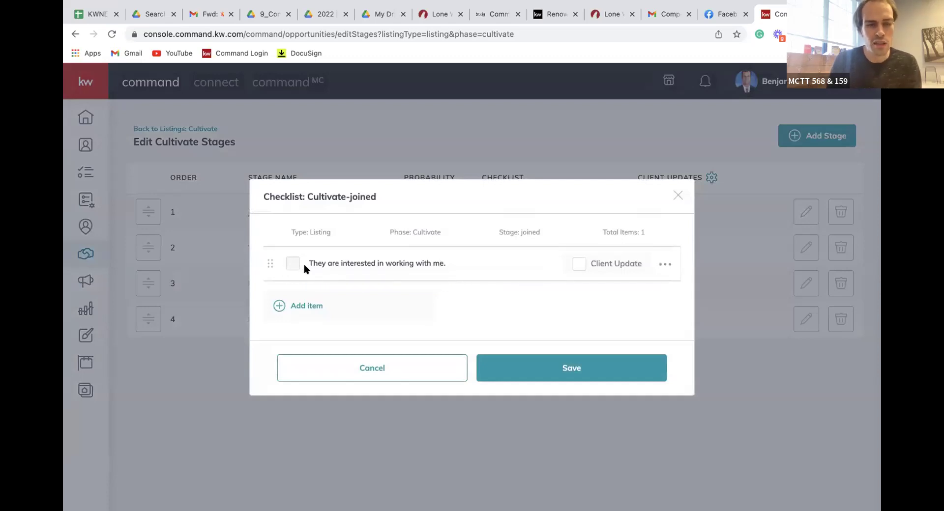
pyautogui.click(354, 372)
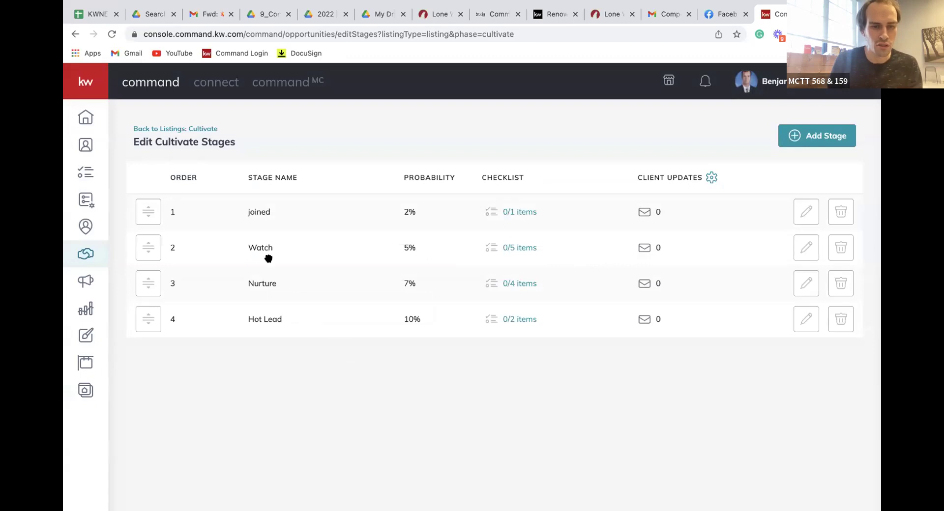
pyautogui.click(512, 213)
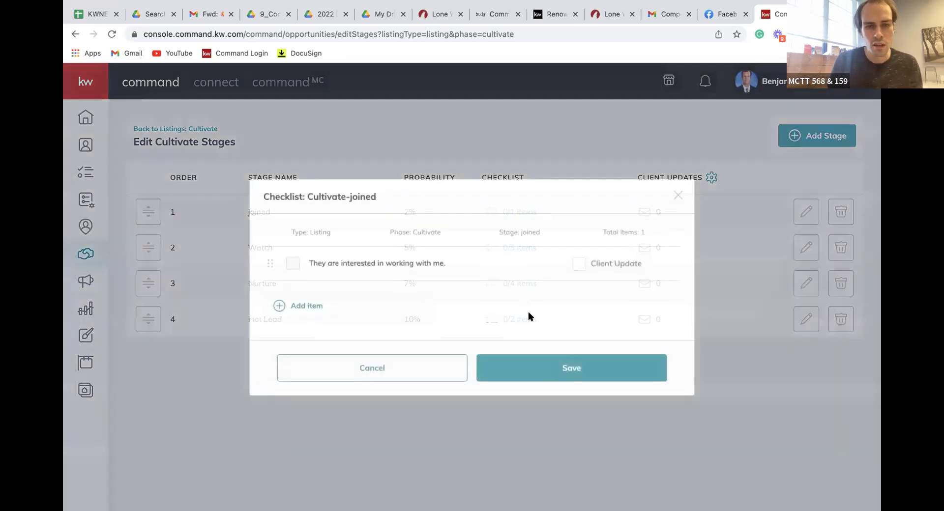
pyautogui.click(678, 196)
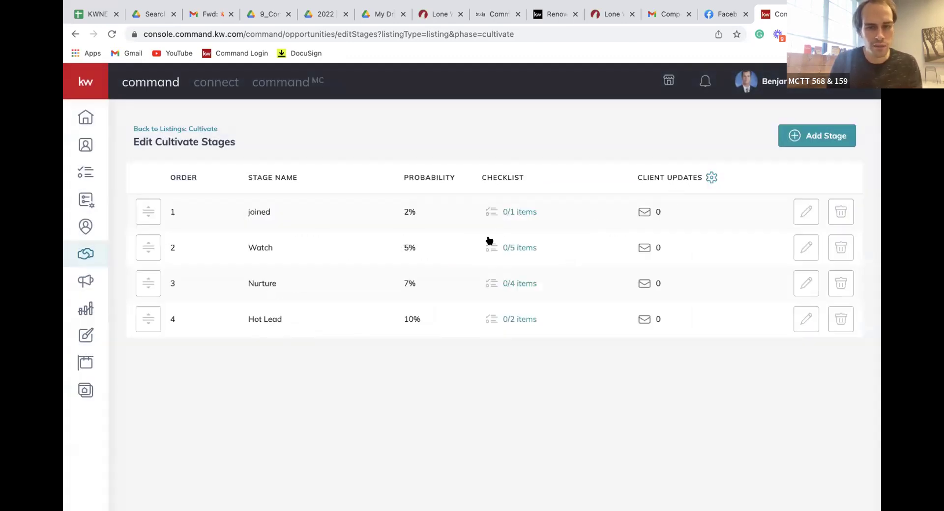
pyautogui.click(515, 247)
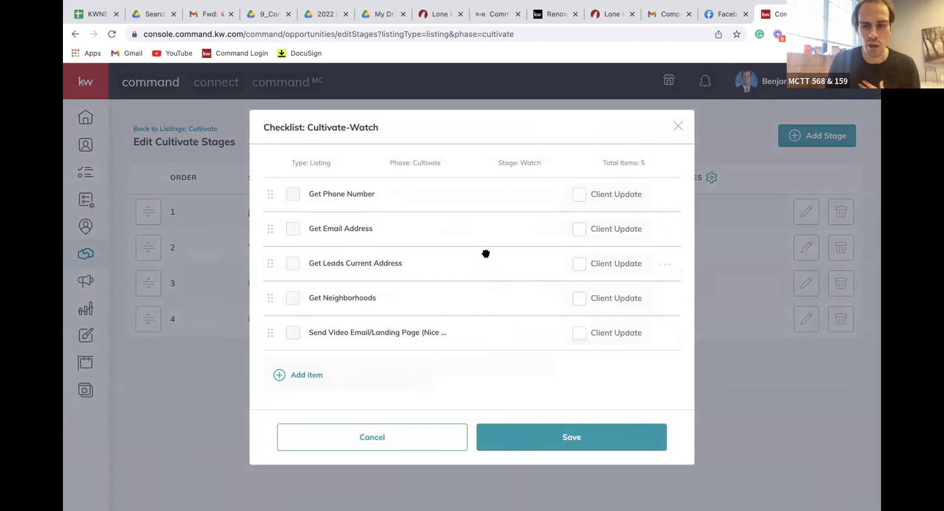
pyautogui.click(678, 126)
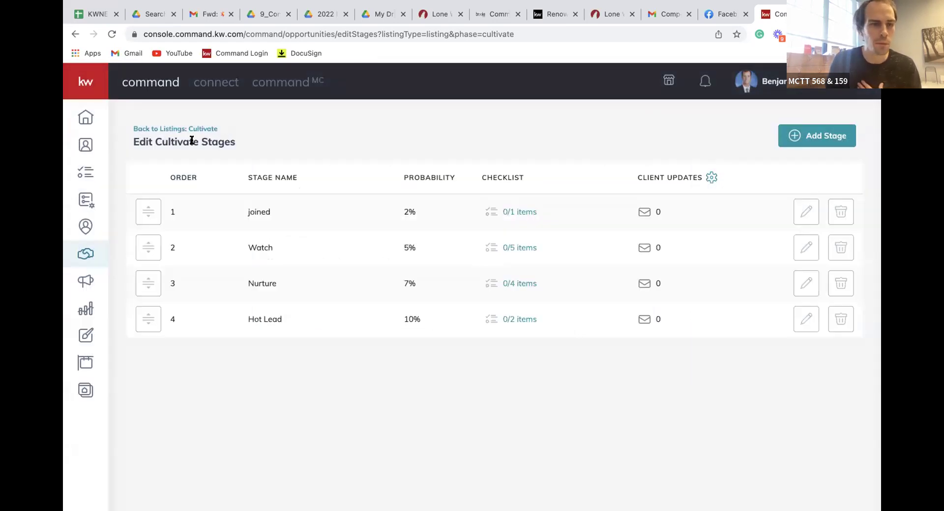
# Back on the Cultivate board, mark the joined listing's checklist item complete, unmark it again and close the checklist
pyautogui.click(175, 129)
pyautogui.click(328, 350)
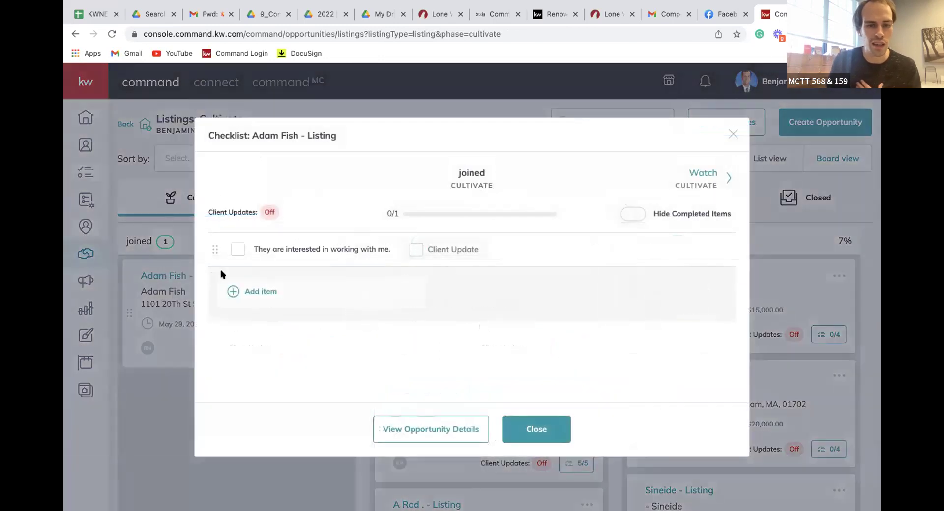
pyautogui.click(238, 251)
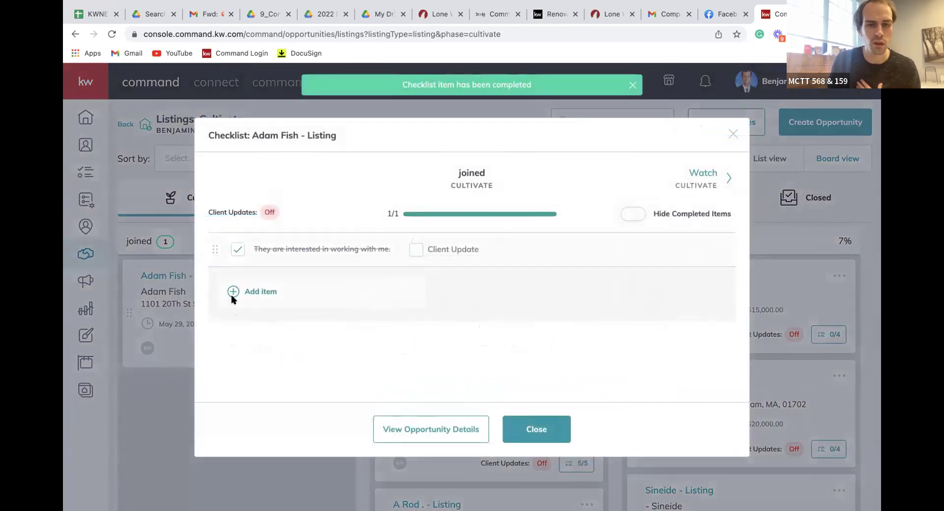
pyautogui.click(237, 250)
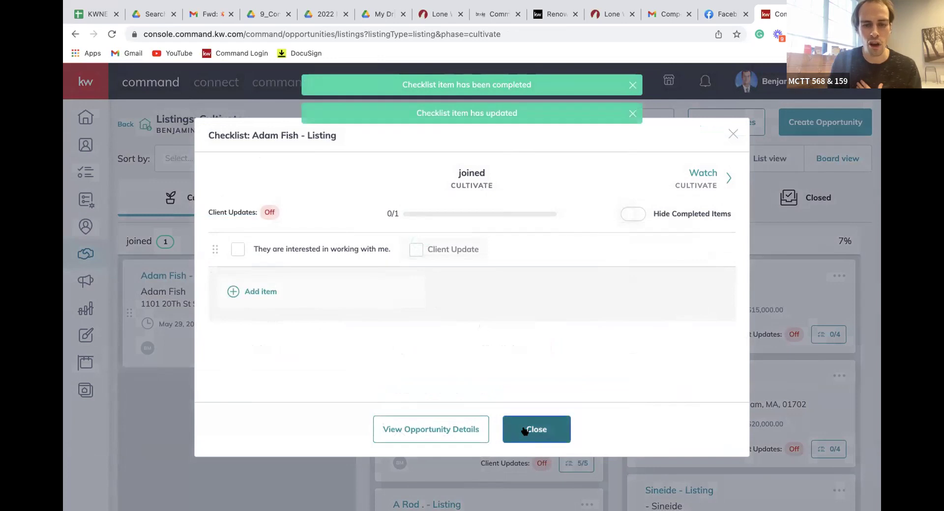
pyautogui.click(524, 430)
pyautogui.scroll(-2, 585, 352)
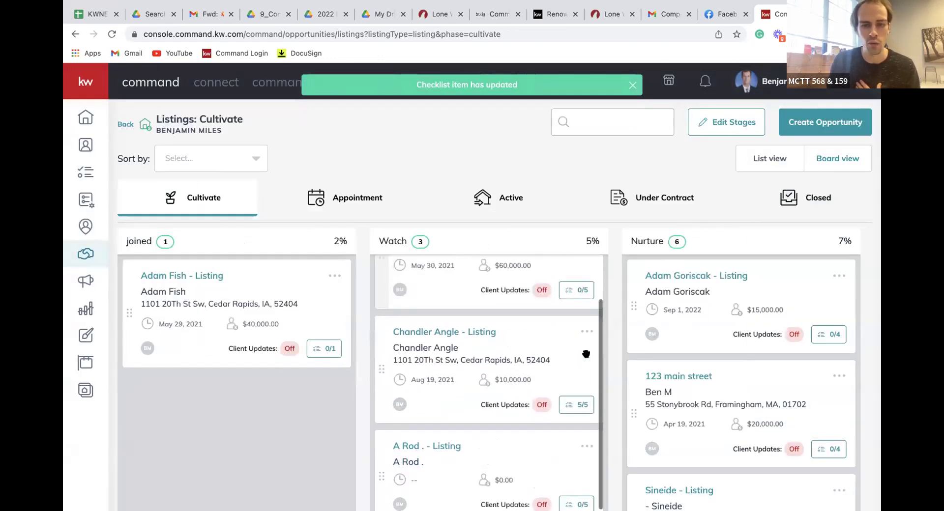
# View the checklists of the first and second listings in the Watch stage, closing each one without changes
pyautogui.scroll(2, 577, 359)
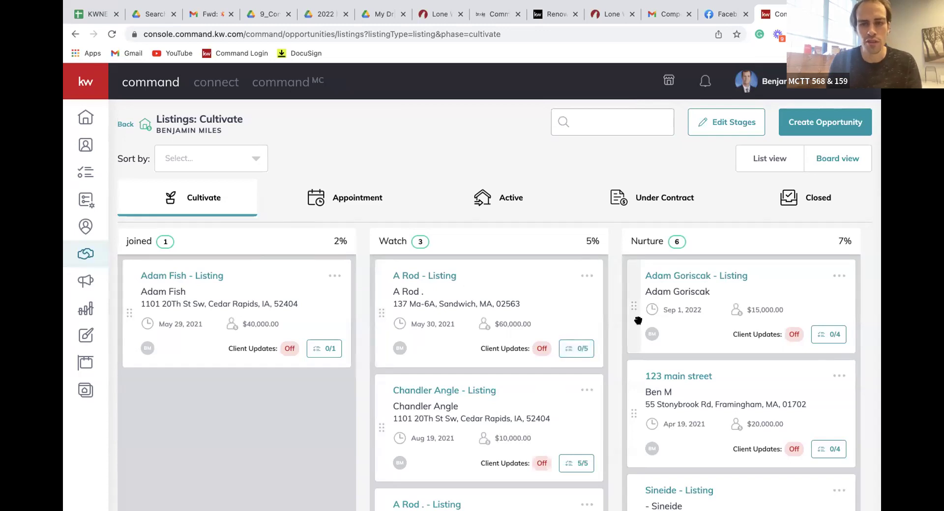
pyautogui.click(571, 349)
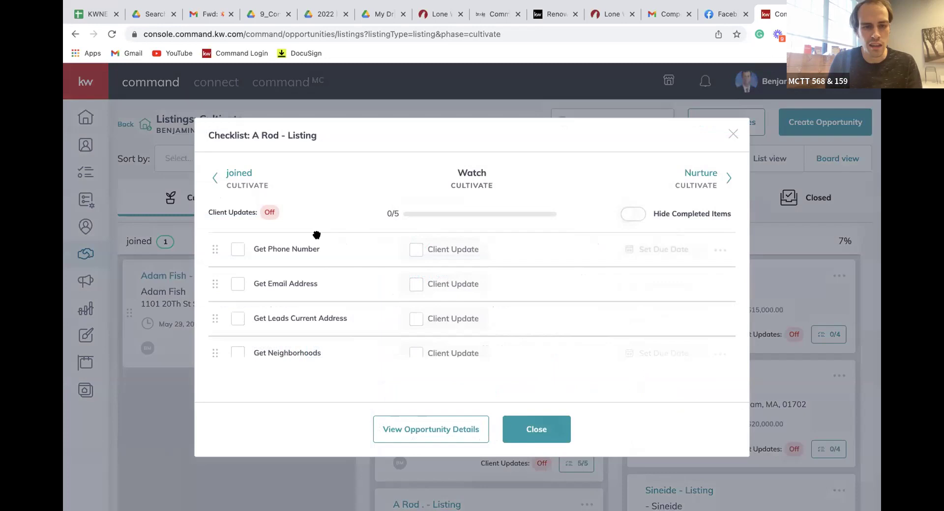
pyautogui.scroll(-3, 254, 267)
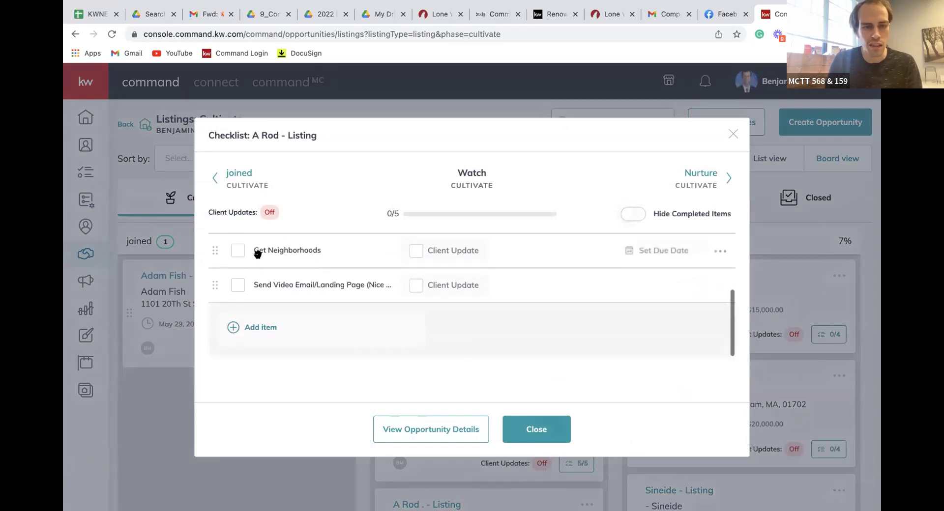
pyautogui.scroll(3, 255, 251)
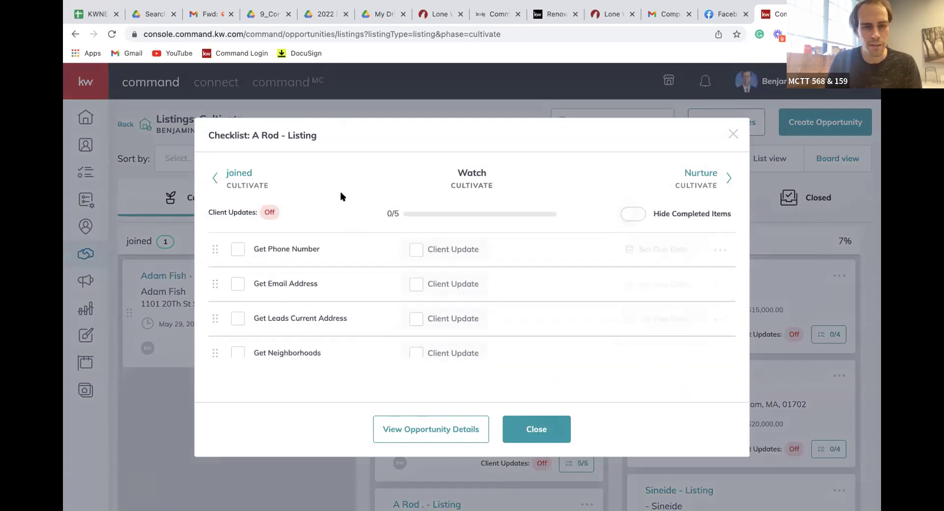
pyautogui.click(523, 436)
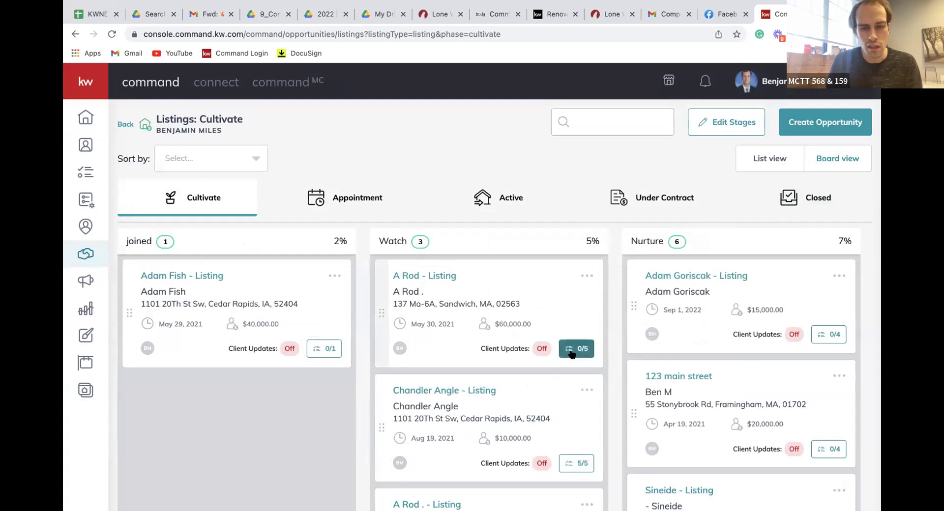
pyautogui.click(574, 463)
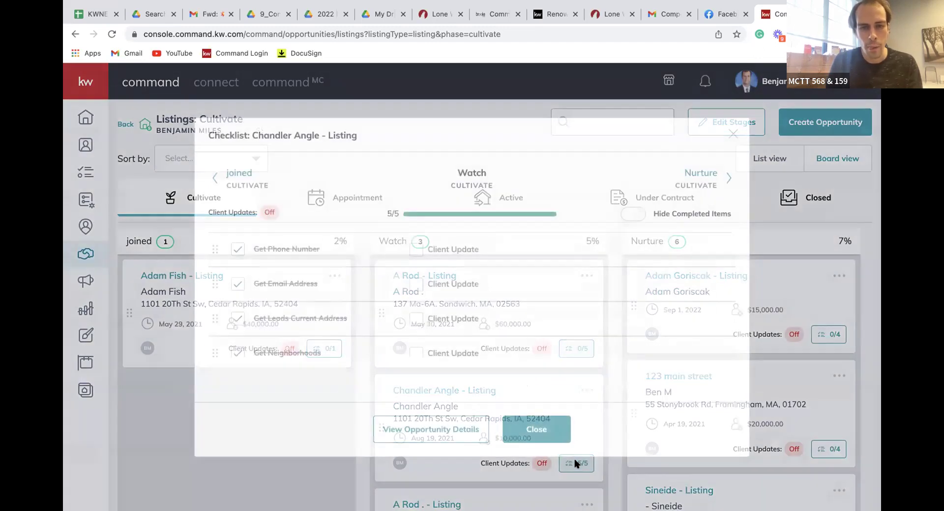
pyautogui.click(546, 427)
# Try to move the second Watch listing to the Under Contract phase and dismiss the closing date confirmation
pyautogui.moveTo(380, 407); pyautogui.dragTo(629, 193)
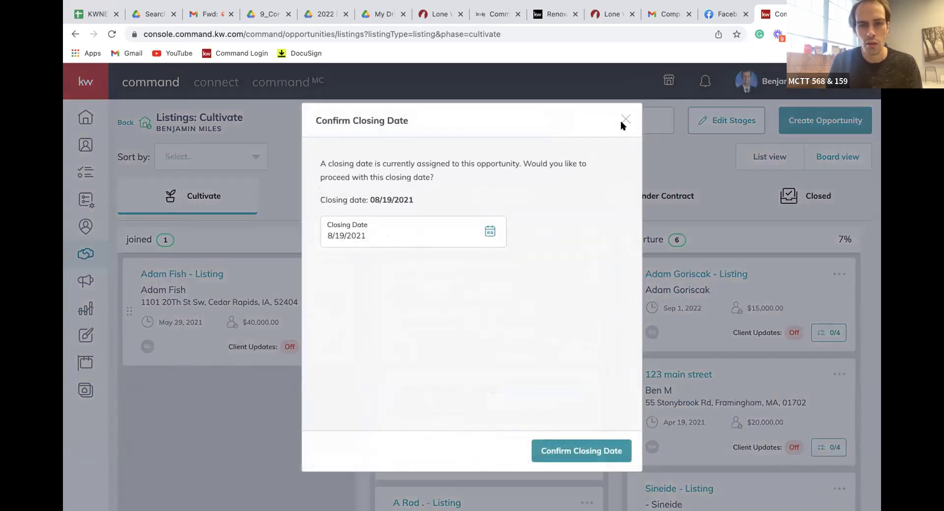
pyautogui.click(623, 118)
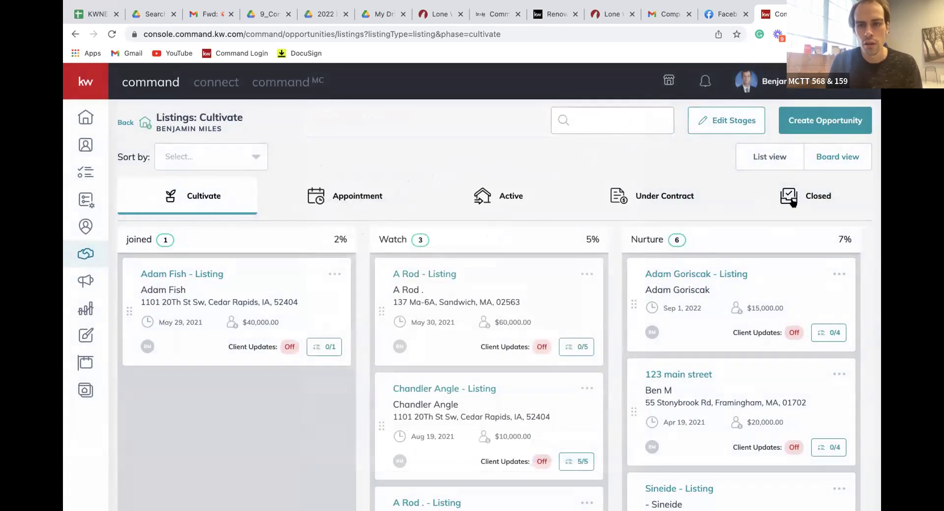
# View the Closed and Active phases of Listings and open the Under Contract board
pyautogui.click(793, 203)
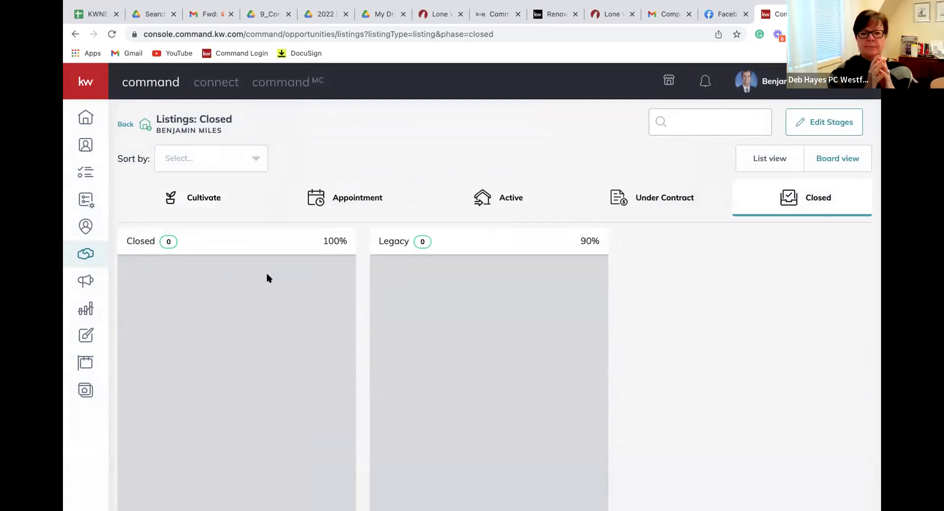
pyautogui.click(495, 196)
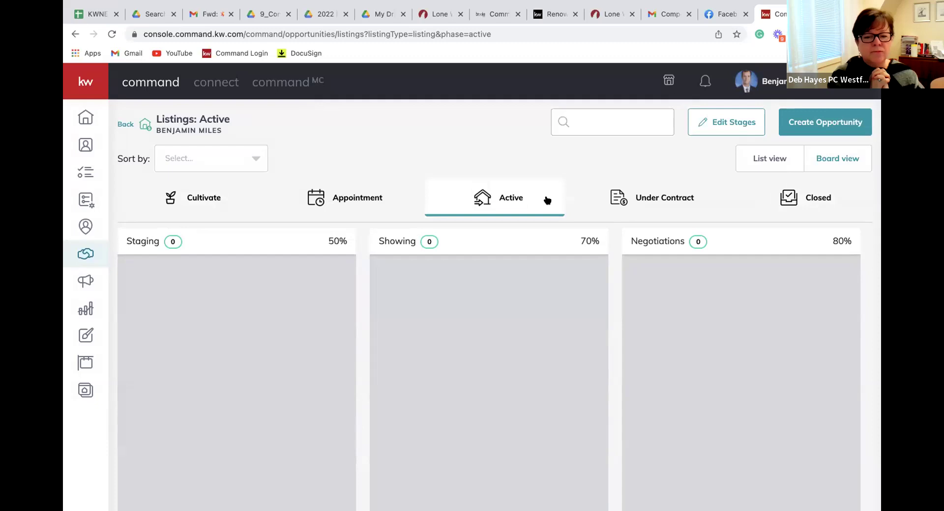
pyautogui.click(624, 204)
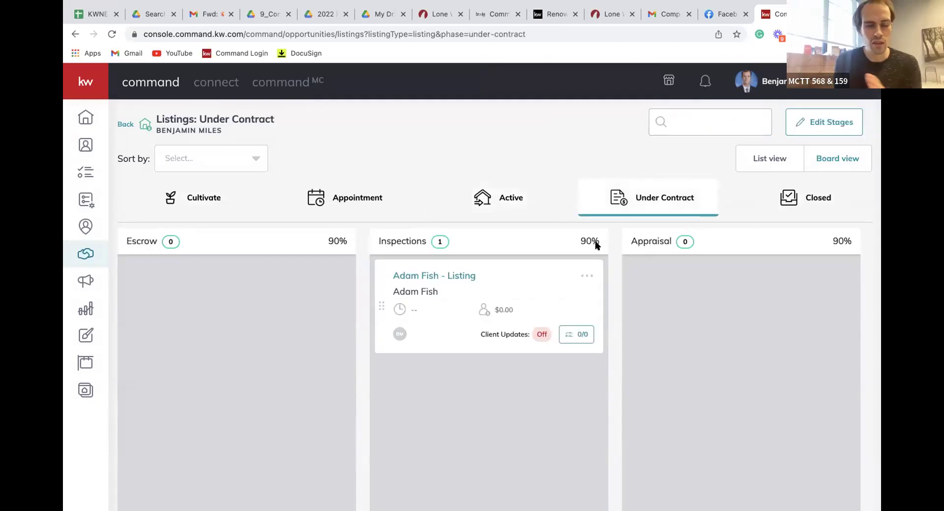
# Add the checklist item "Home Inspection Completed" to the listing in the Inspections stage, enable Client Update for it and close the checklist
pyautogui.click(580, 337)
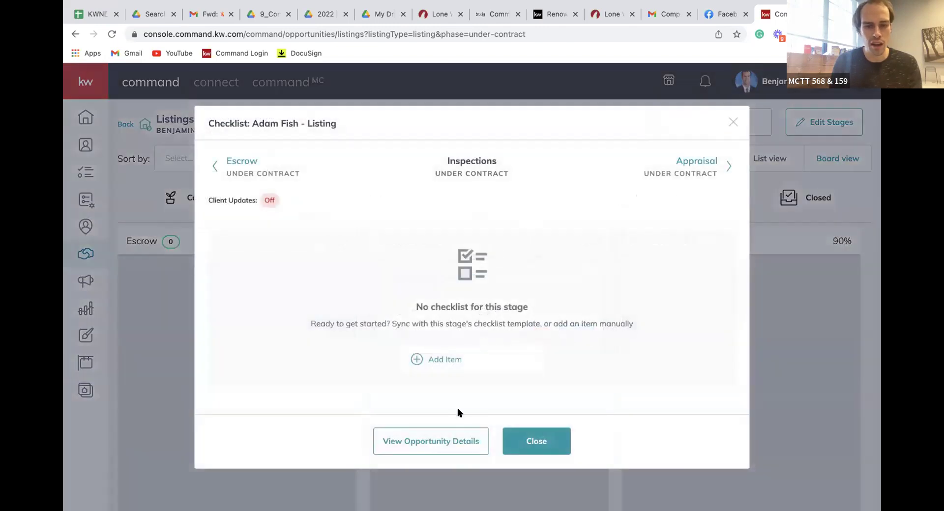
pyautogui.click(436, 361)
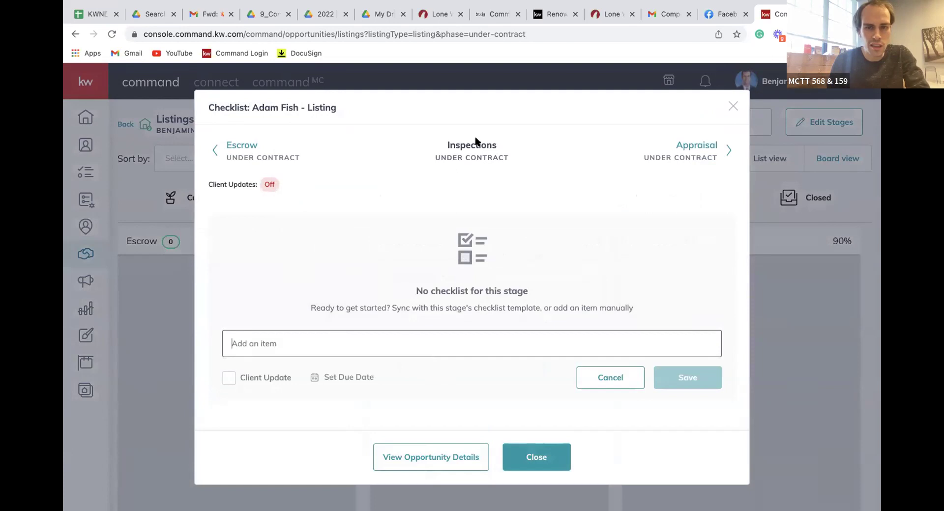
pyautogui.write('Home Inspection Completed')
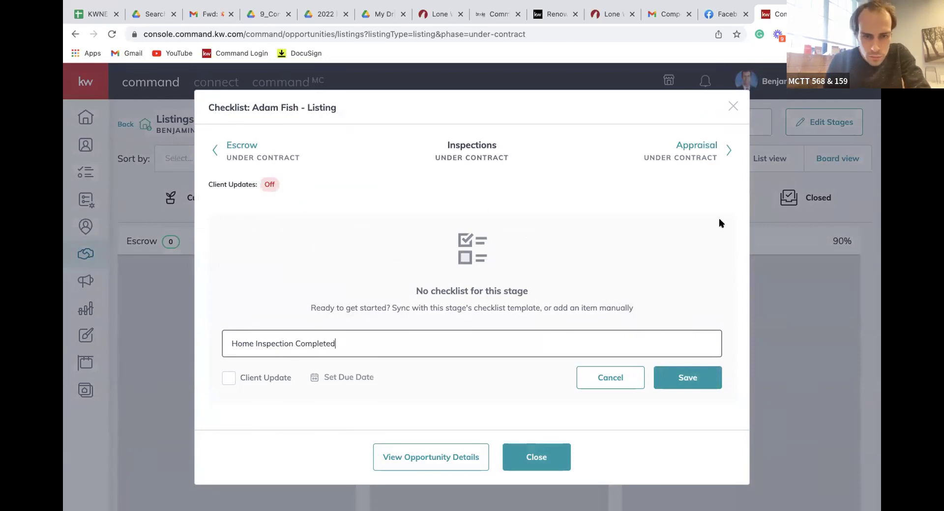
pyautogui.click(674, 377)
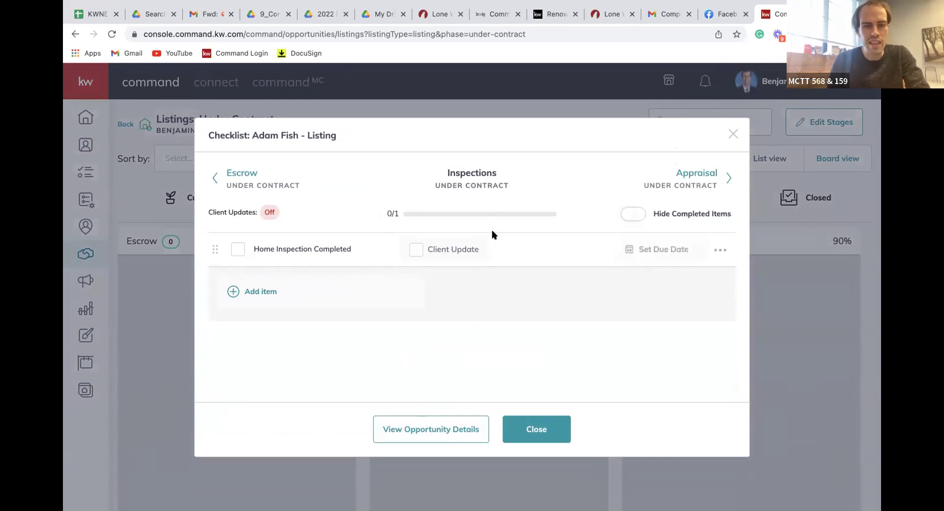
pyautogui.click(409, 252)
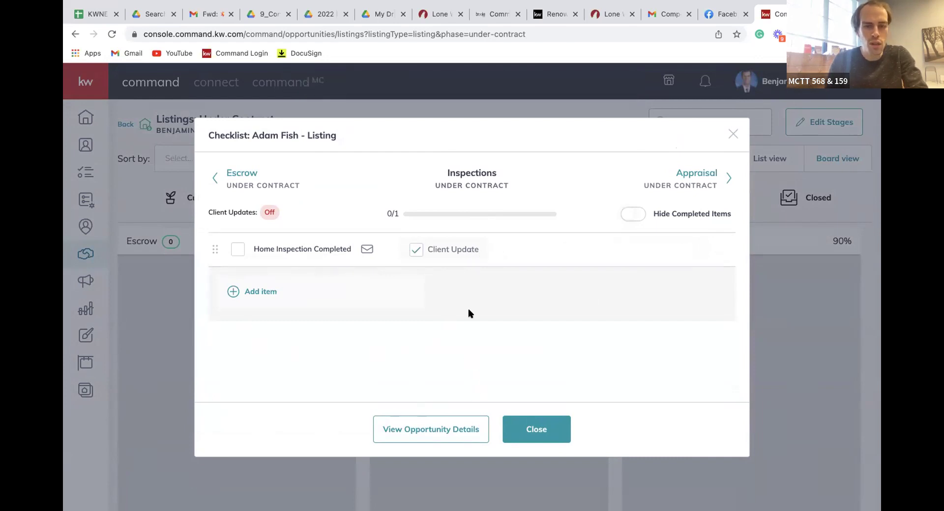
pyautogui.click(733, 134)
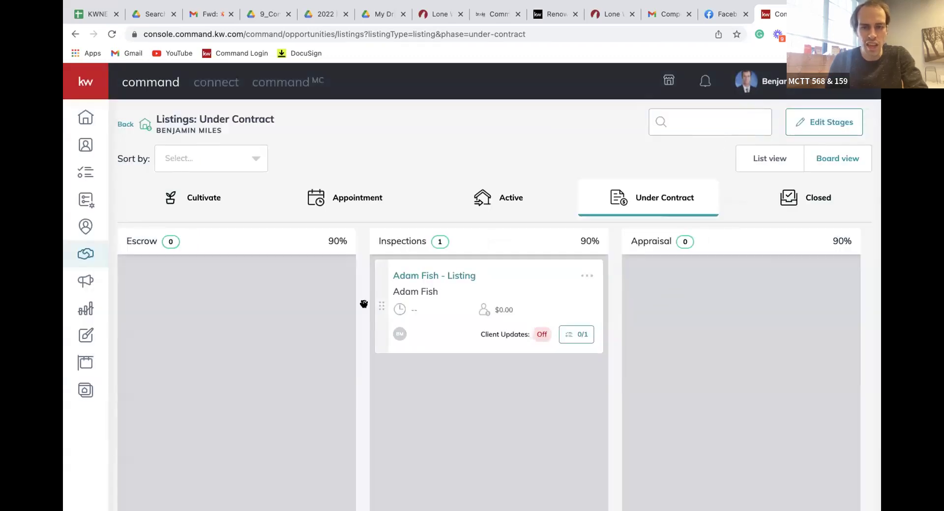
# Reopen the Inspections listing's checklist, view the options available for its item and close it without changes
pyautogui.click(577, 336)
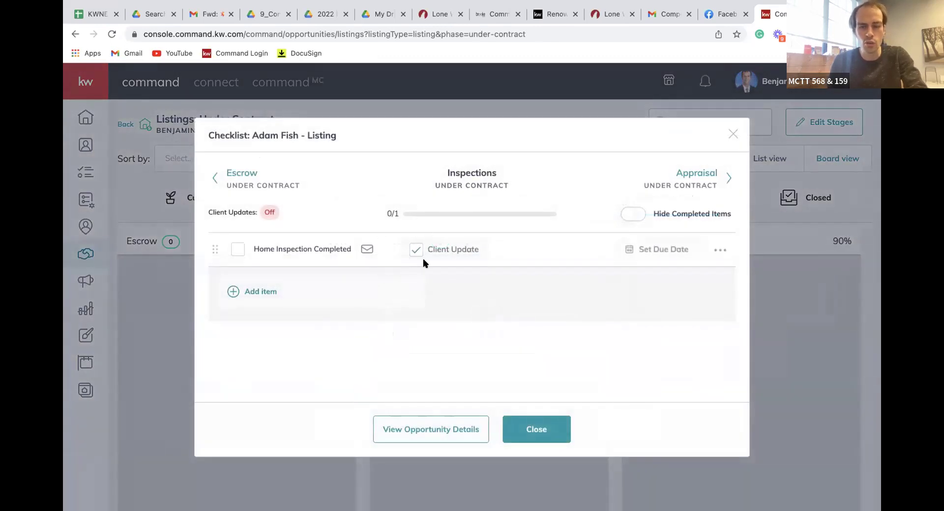
pyautogui.click(710, 248)
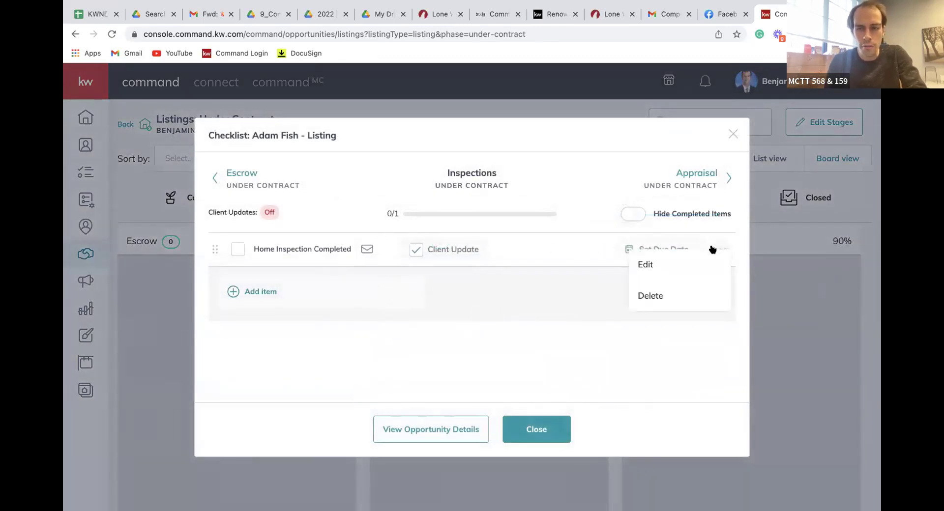
pyautogui.click(673, 273)
pyautogui.click(632, 291)
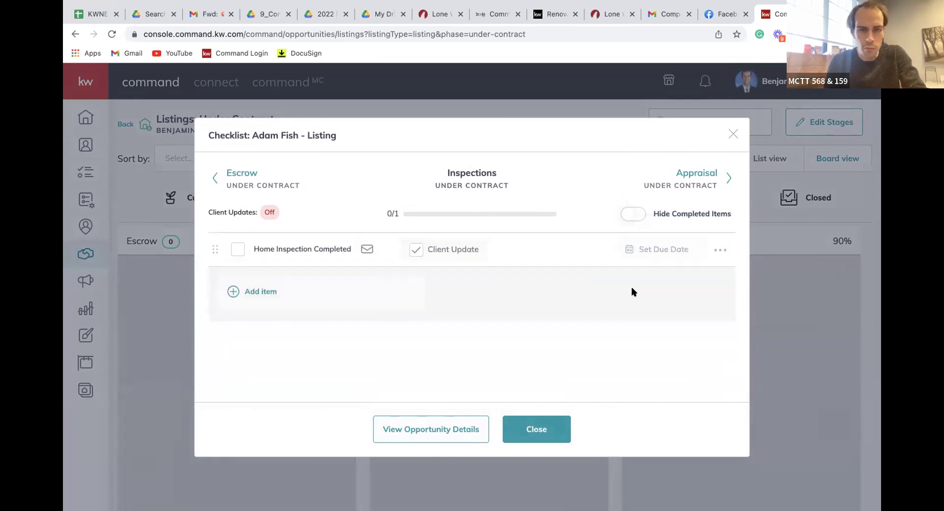
pyautogui.click(733, 132)
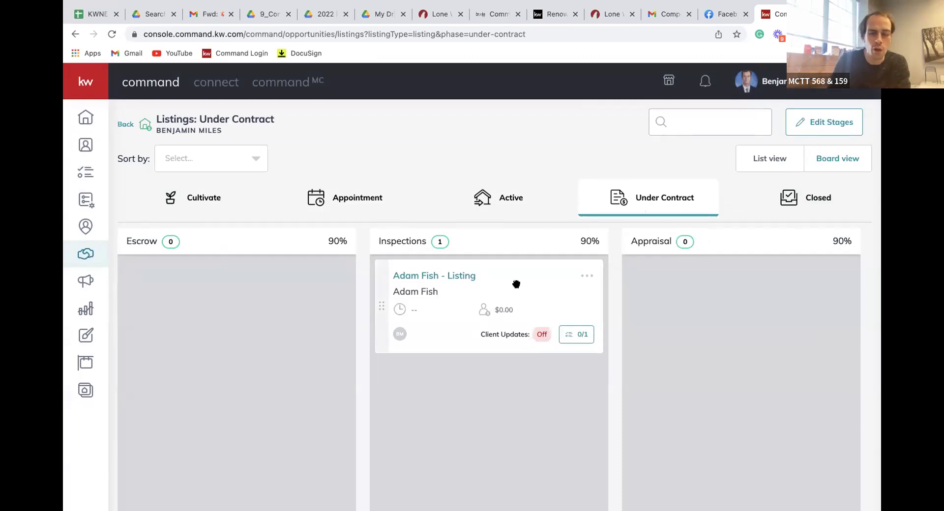
# Open the account's Settings page
pyautogui.click(794, 91)
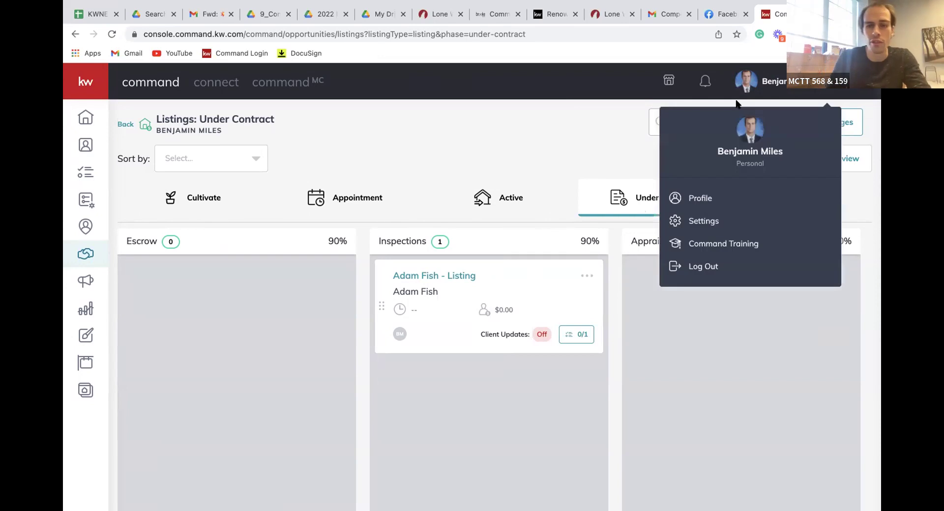
pyautogui.click(703, 220)
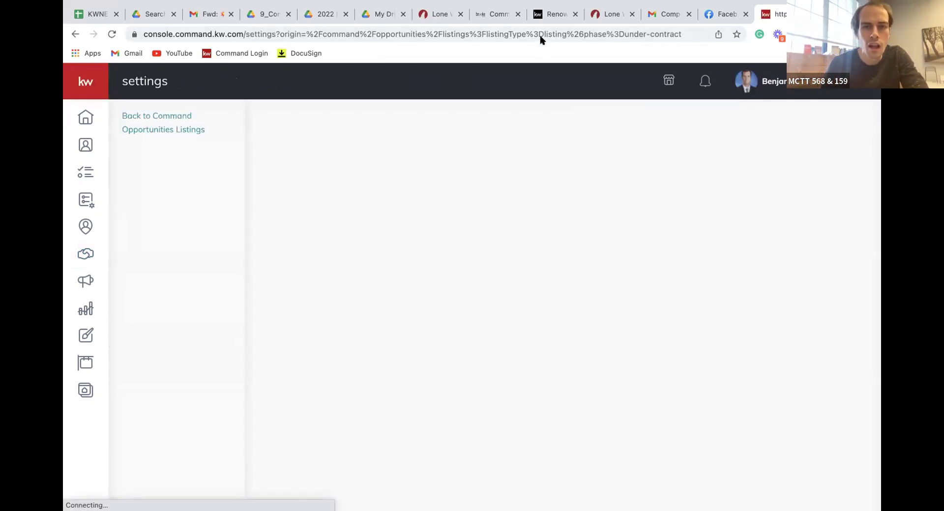
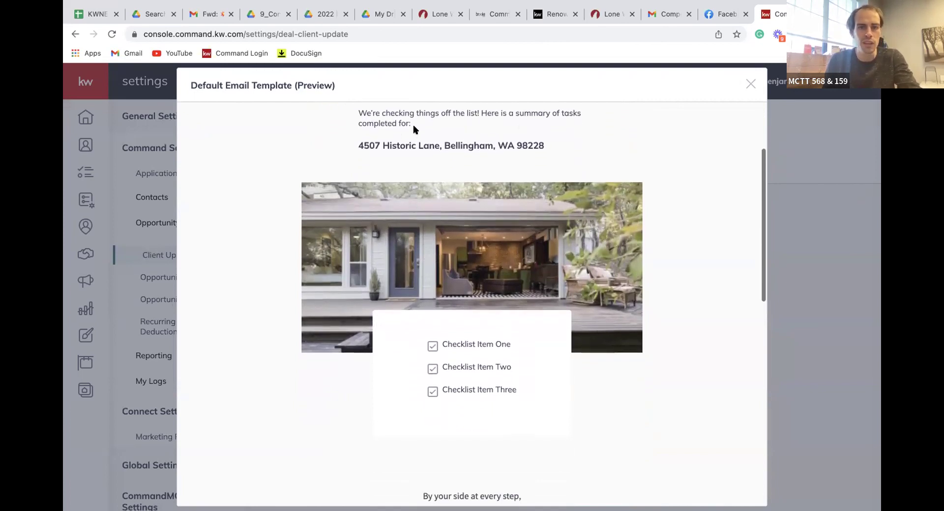
# Examine the property address, completed checklist items and agent signature in the default client update email template preview, and close it
pyautogui.moveTo(542, 146); pyautogui.dragTo(351, 138)
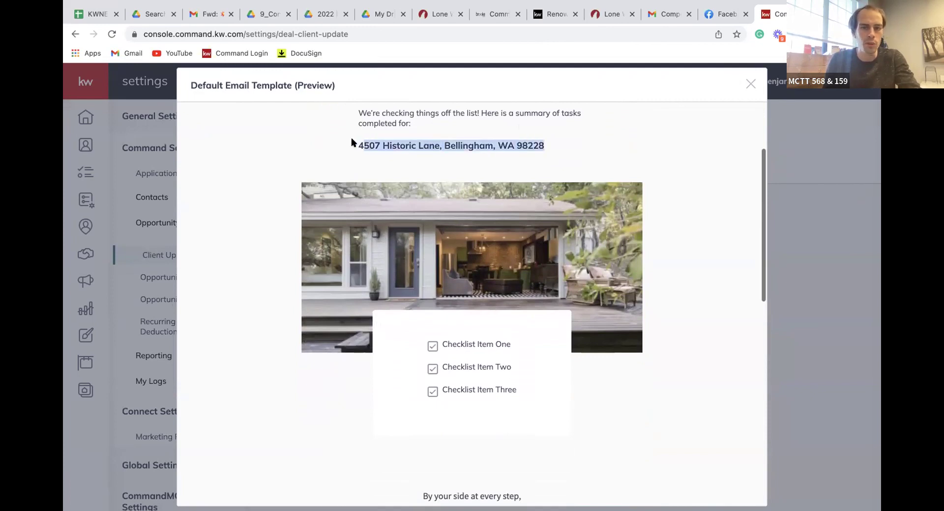
pyautogui.scroll(-5, 348, 138)
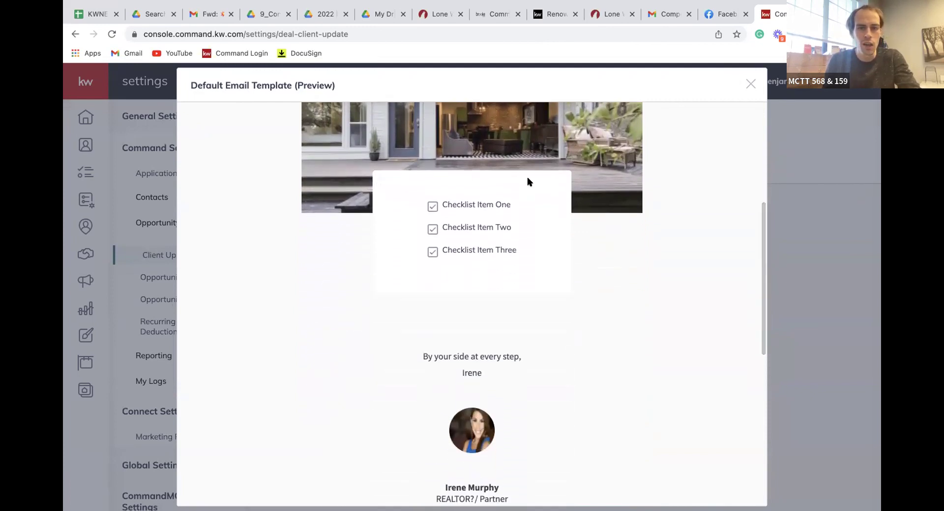
pyautogui.scroll(-1, 527, 181)
pyautogui.moveTo(512, 180); pyautogui.dragTo(440, 179)
pyautogui.moveTo(523, 208); pyautogui.dragTo(442, 202)
pyautogui.click(441, 202)
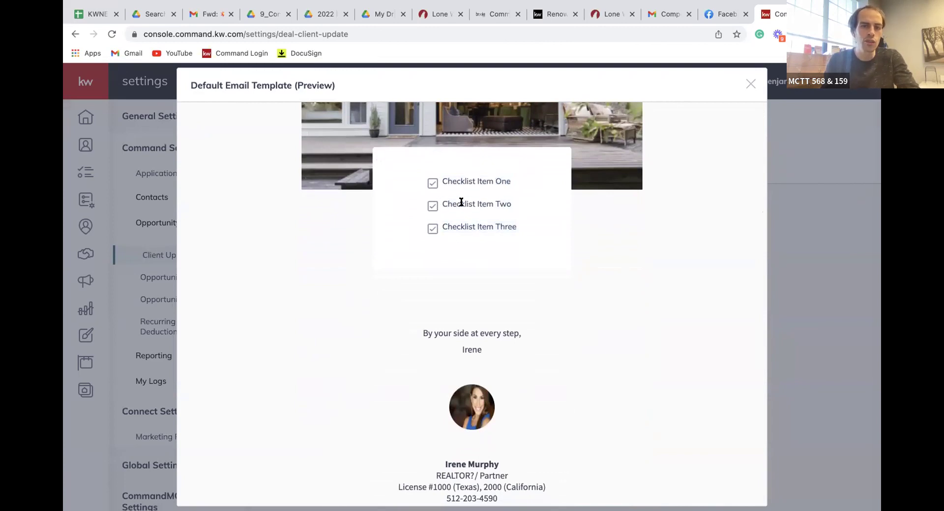
pyautogui.scroll(-2, 468, 204)
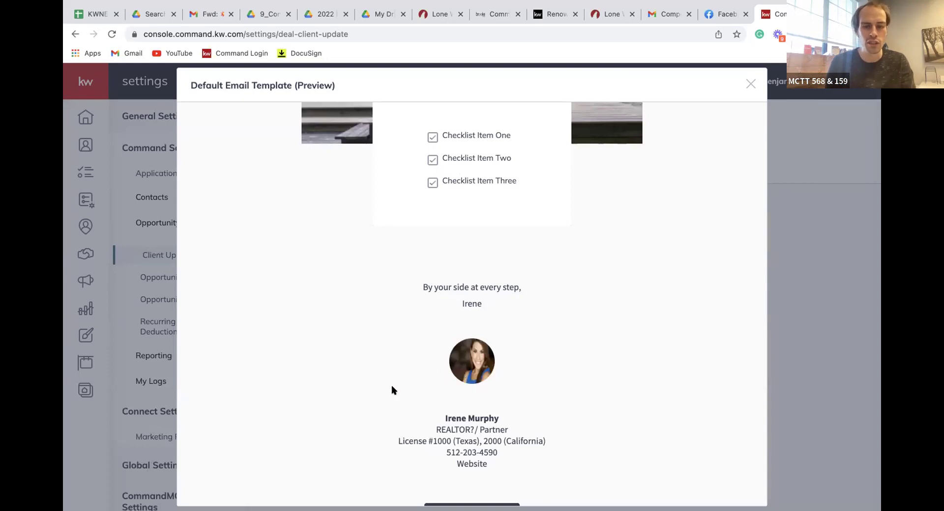
pyautogui.click(751, 84)
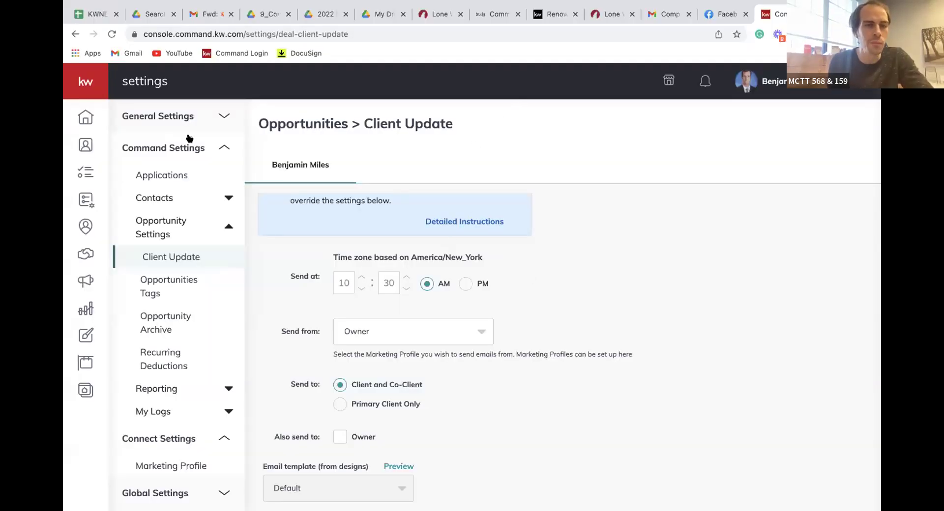
# Return to the Opportunities overview and view the Under Contract and Active phases of the Buyers pipeline
pyautogui.moveTo(88, 118)
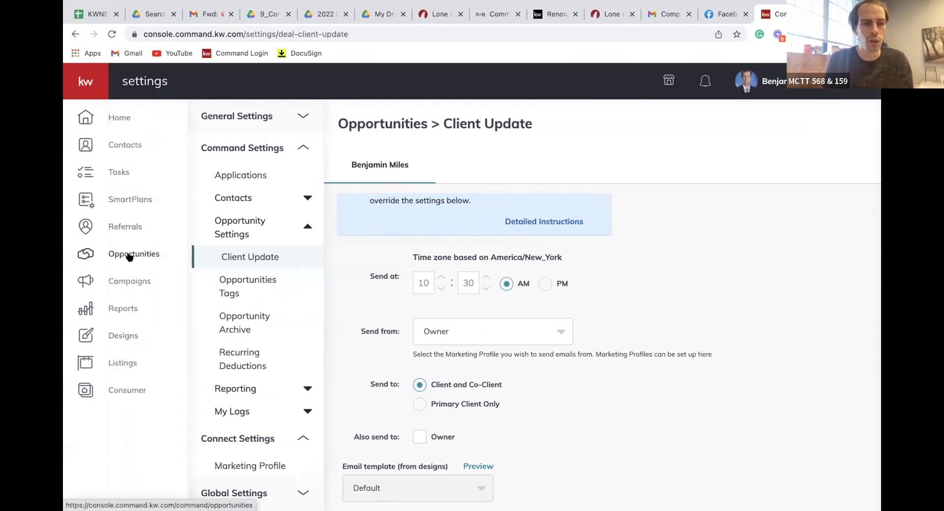
pyautogui.click(130, 255)
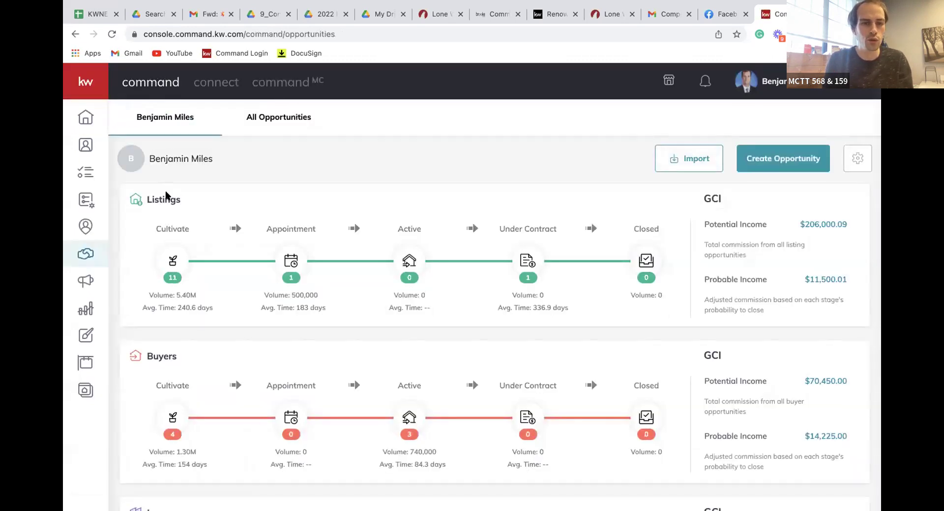
pyautogui.scroll(-1, 162, 187)
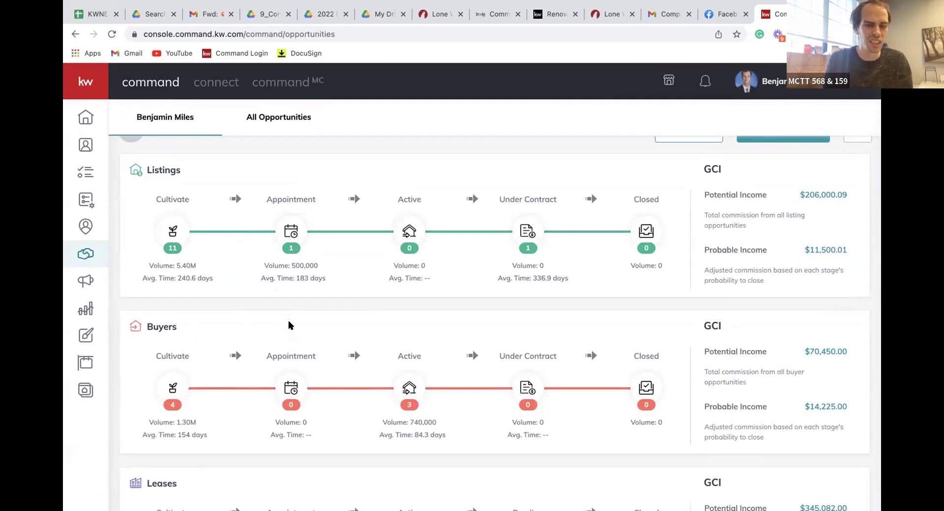
pyautogui.scroll(-1, 529, 389)
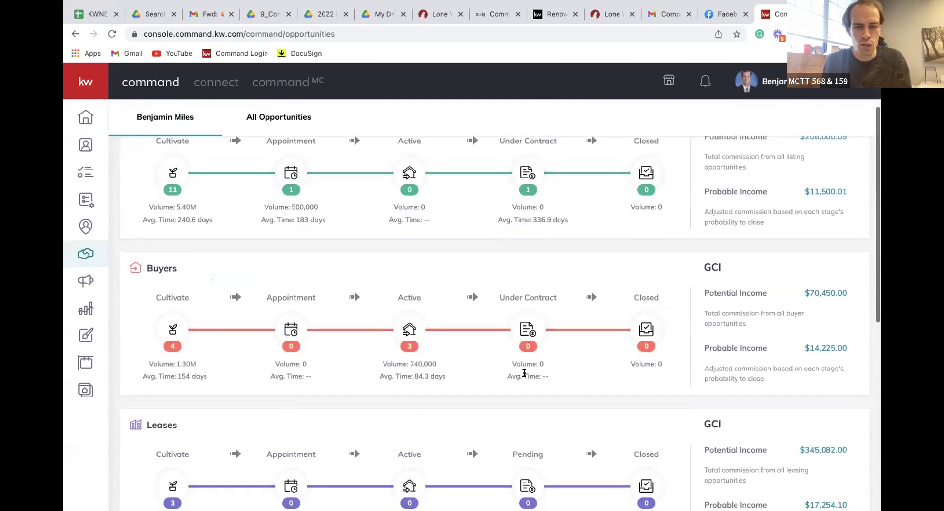
pyautogui.click(534, 331)
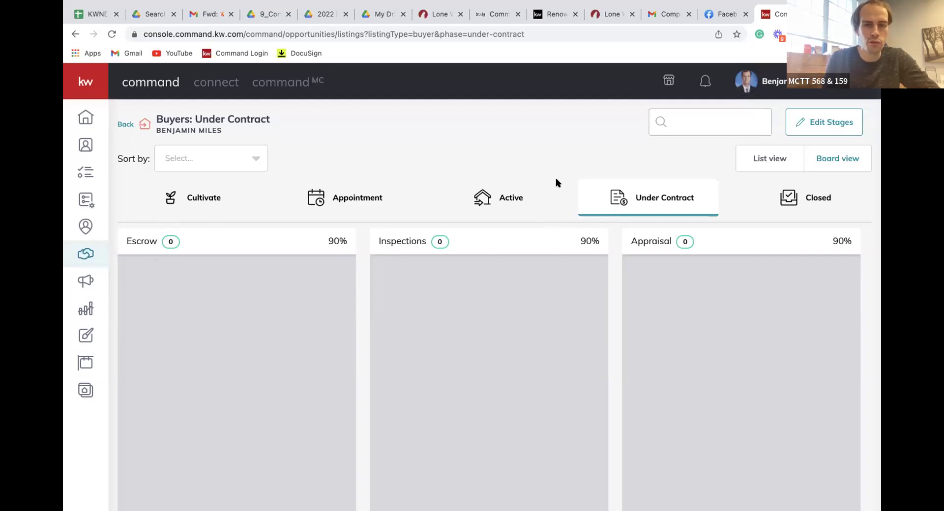
pyautogui.click(526, 200)
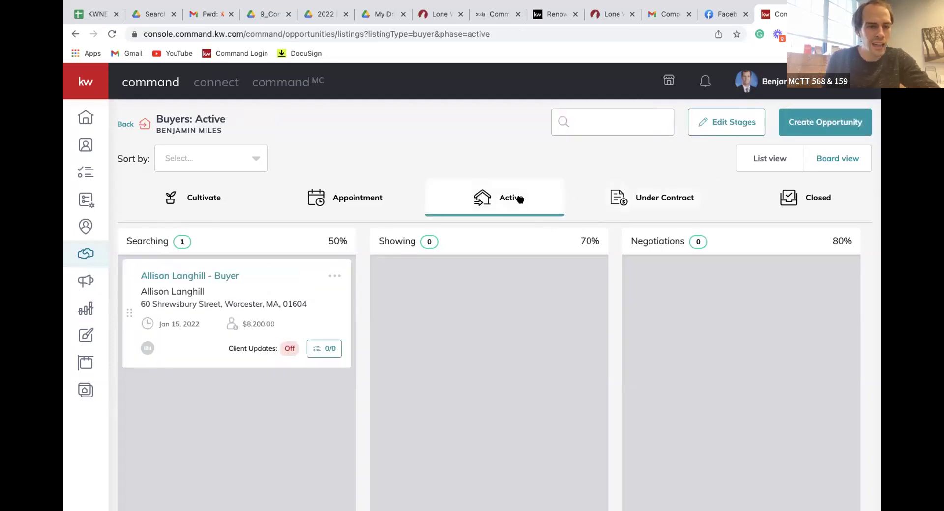
# View the Appointment, Active, Under Contract and Closed phases of the Buyers pipeline in turn
pyautogui.click(345, 192)
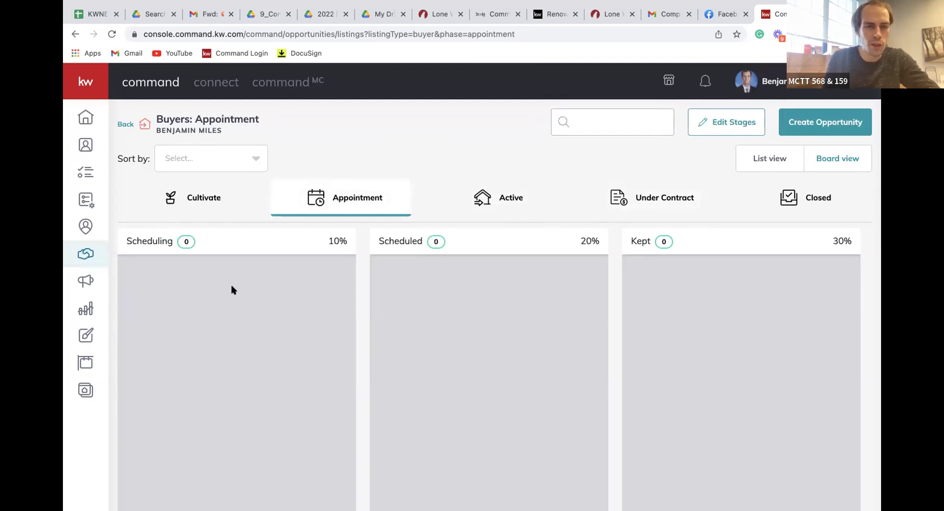
pyautogui.click(512, 200)
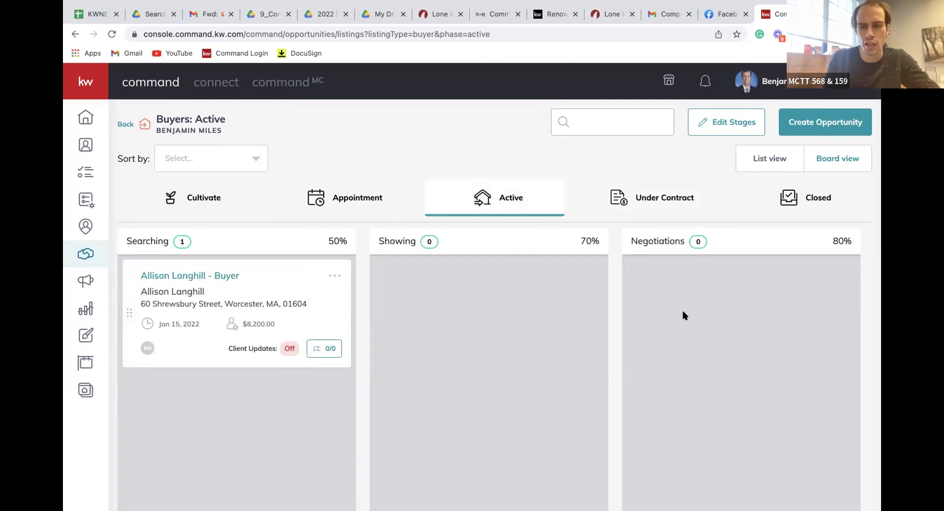
pyautogui.click(661, 203)
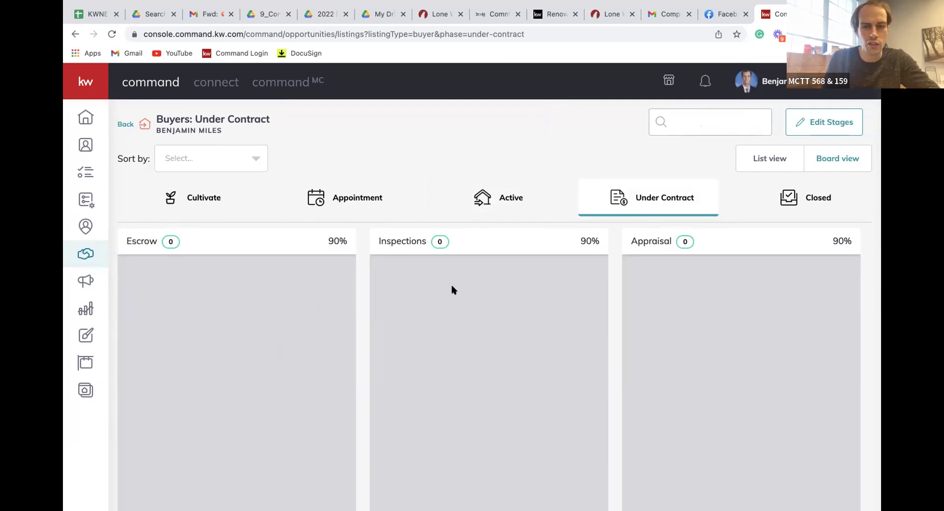
pyautogui.click(761, 202)
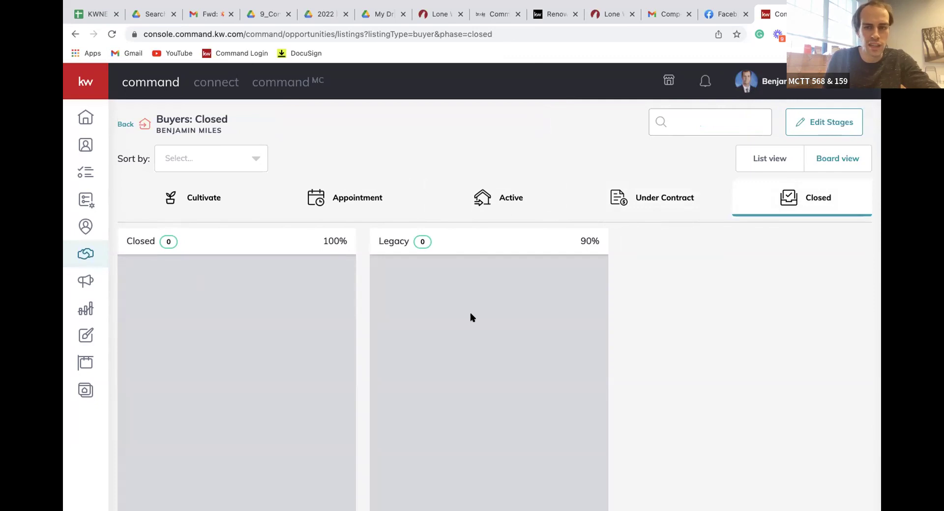
# View the Closed and Under Contract buyer phases as lists, and return Under Contract to the board layout
pyautogui.click(777, 155)
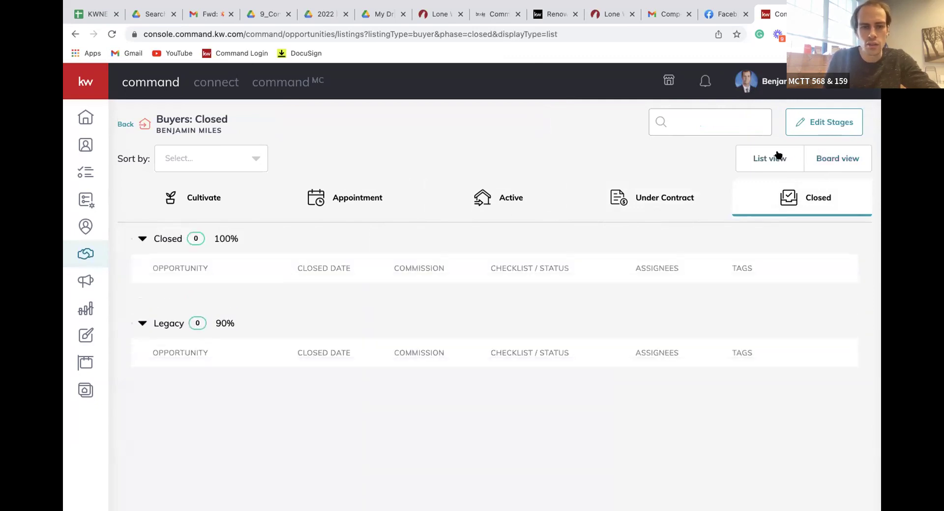
pyautogui.click(660, 212)
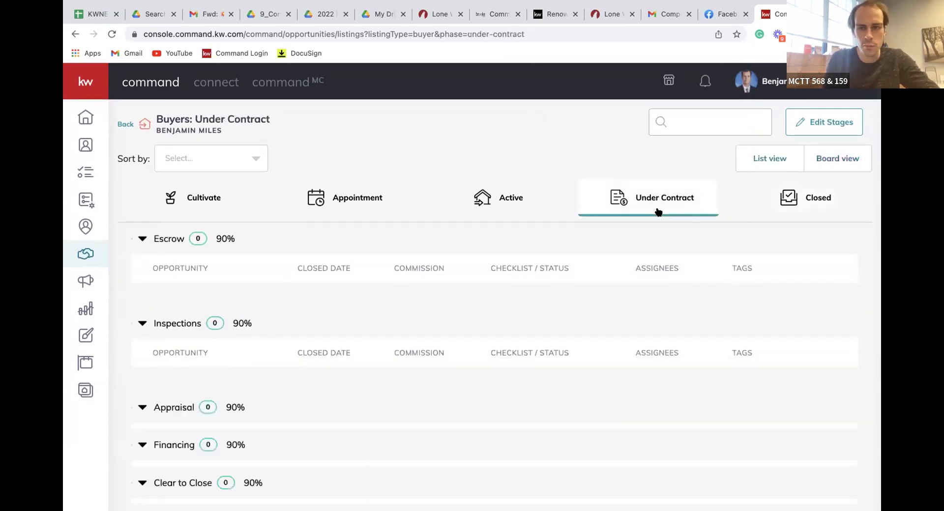
pyautogui.scroll(-3, 613, 354)
pyautogui.scroll(5, 614, 354)
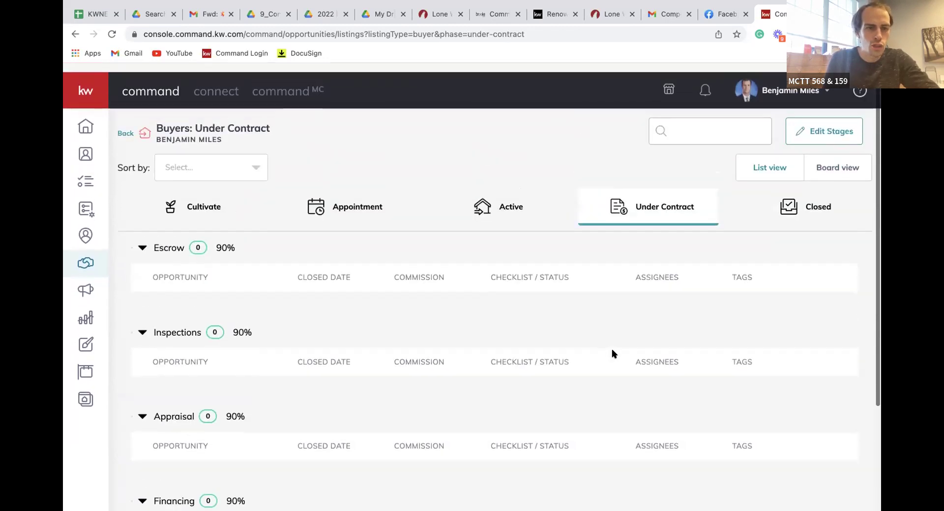
pyautogui.click(829, 158)
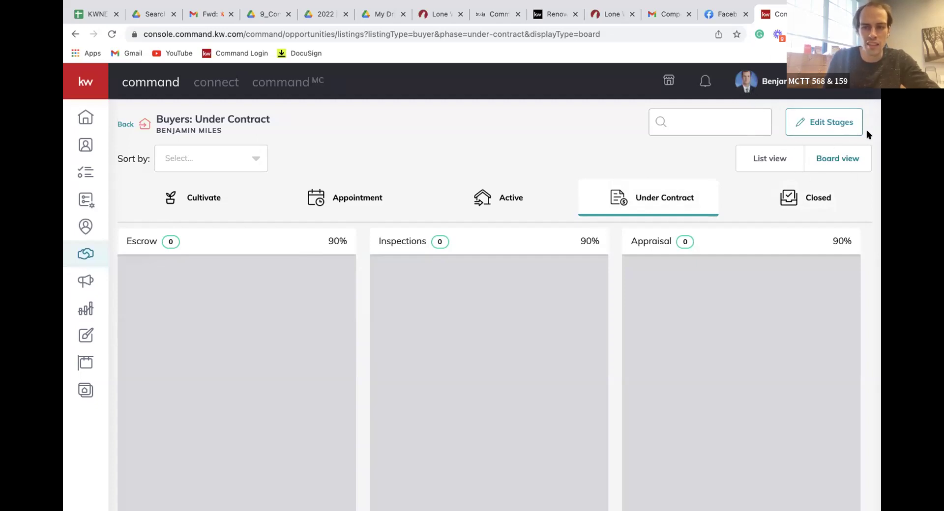
# Open stage editing for the buyers' Under Contract phase and view the Escrow stage's checklist and name and probability settings without changes
pyautogui.click(815, 123)
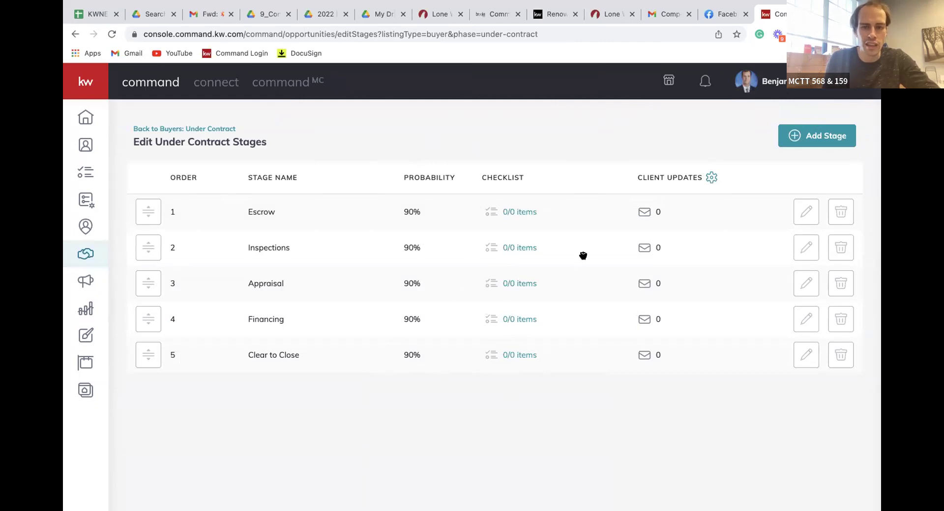
pyautogui.click(511, 212)
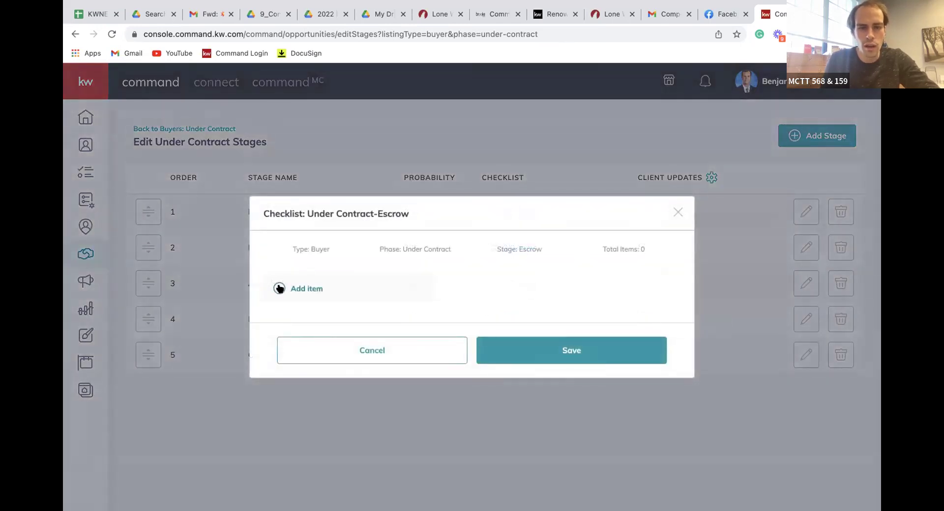
pyautogui.click(347, 345)
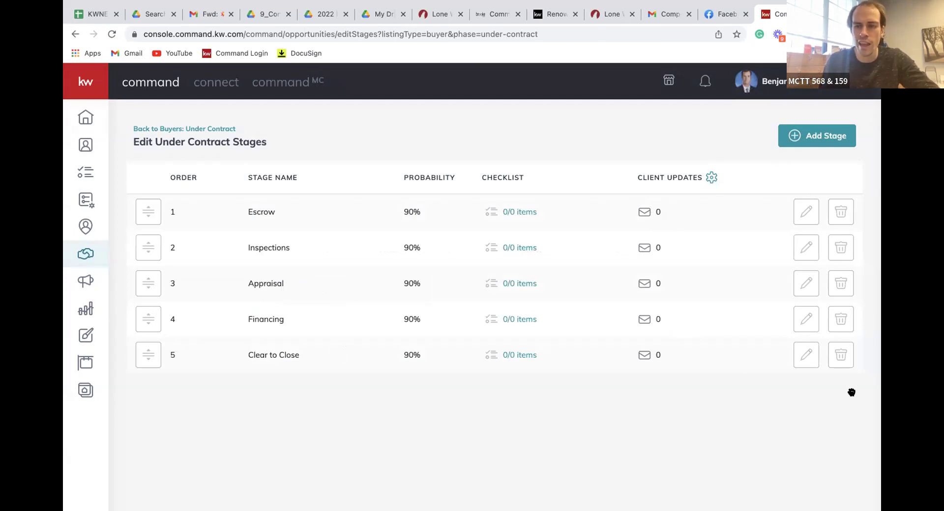
pyautogui.click(804, 212)
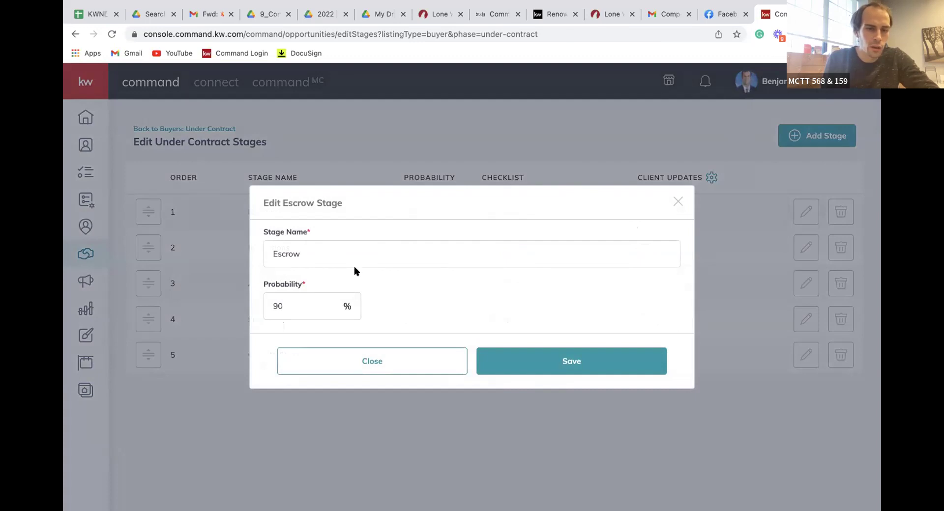
pyautogui.click(677, 201)
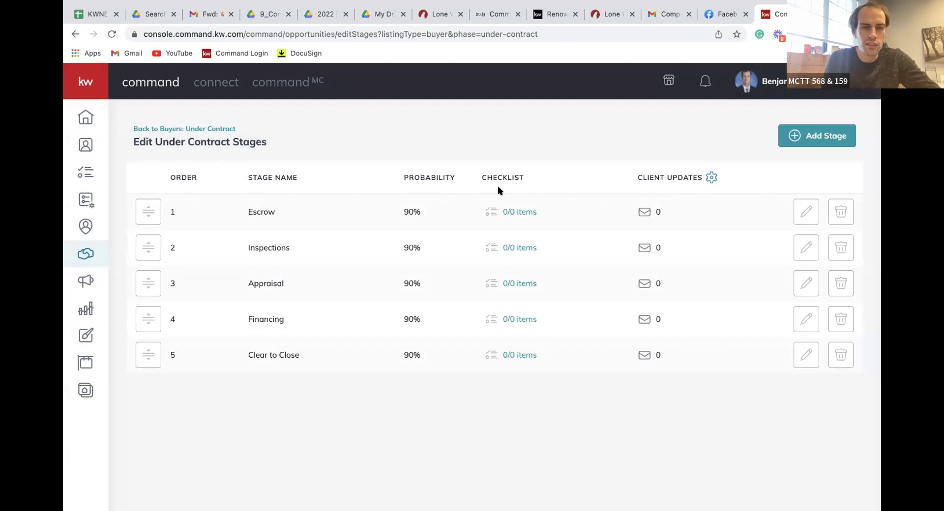
# Add a "Home inspection" item to the Escrow stage's checklist
pyautogui.click(509, 213)
pyautogui.click(300, 286)
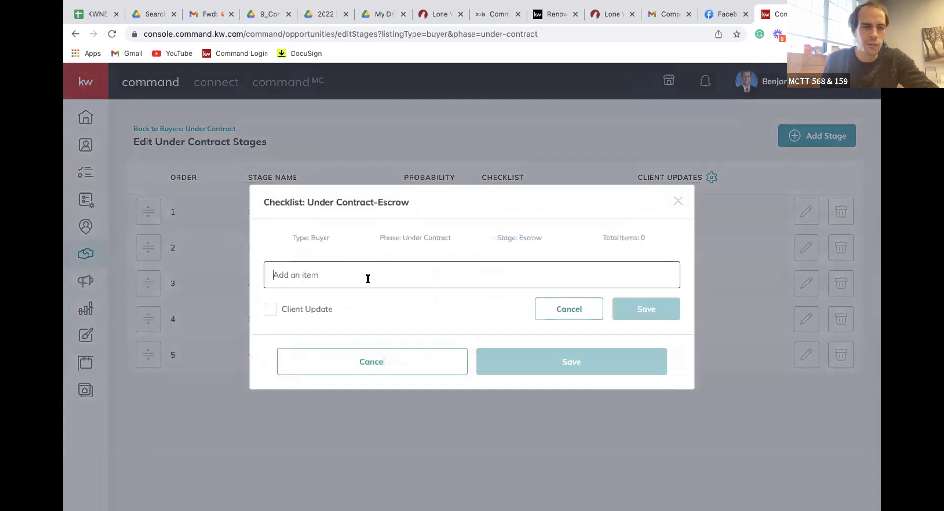
pyautogui.write('F')
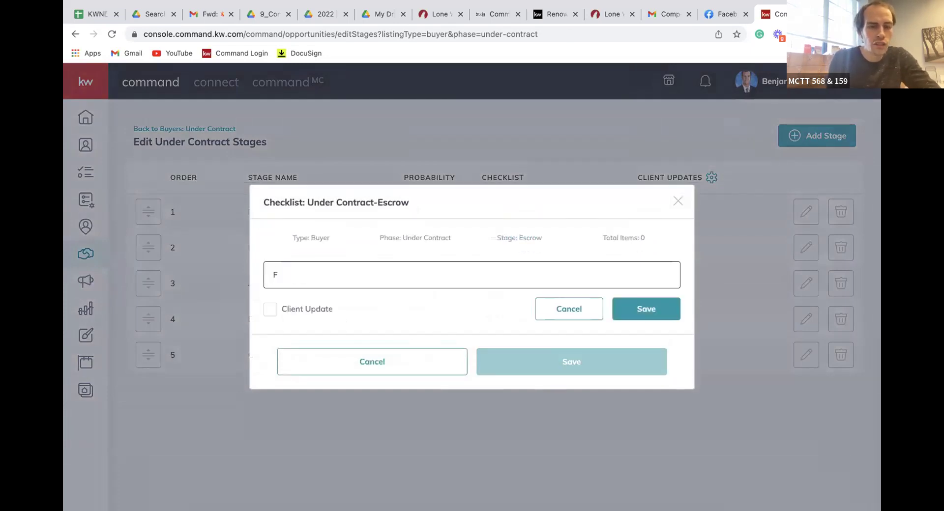
pyautogui.press('BackSpace')
pyautogui.write('P')
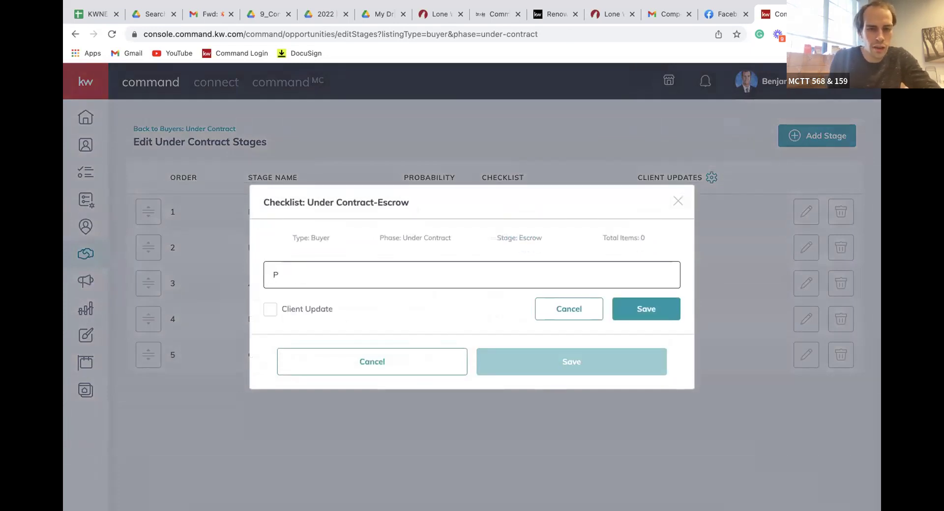
pyautogui.press('BackSpace')
pyautogui.write('Home i')
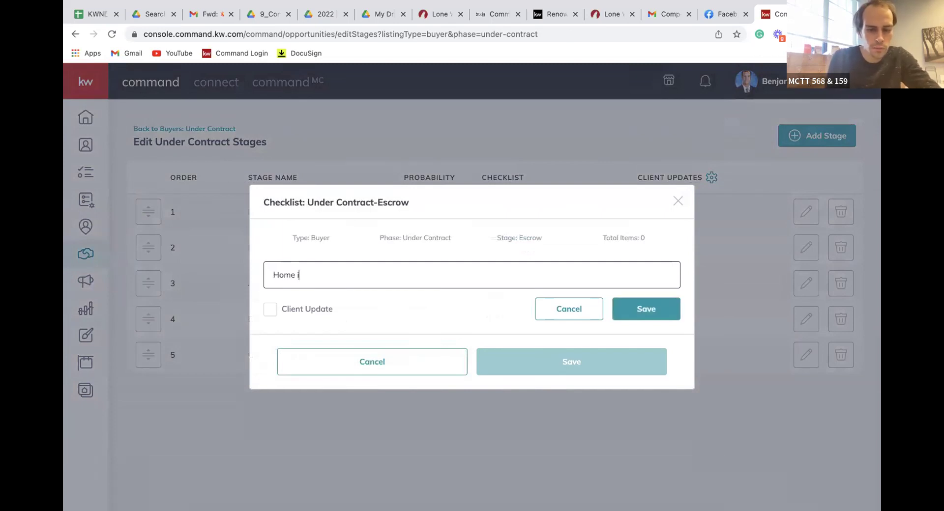
pyautogui.write('tion')
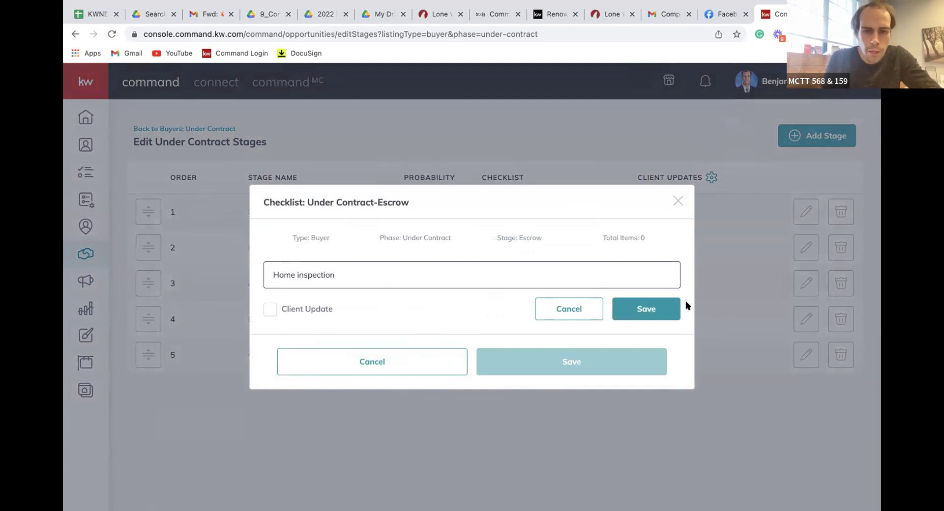
pyautogui.click(659, 310)
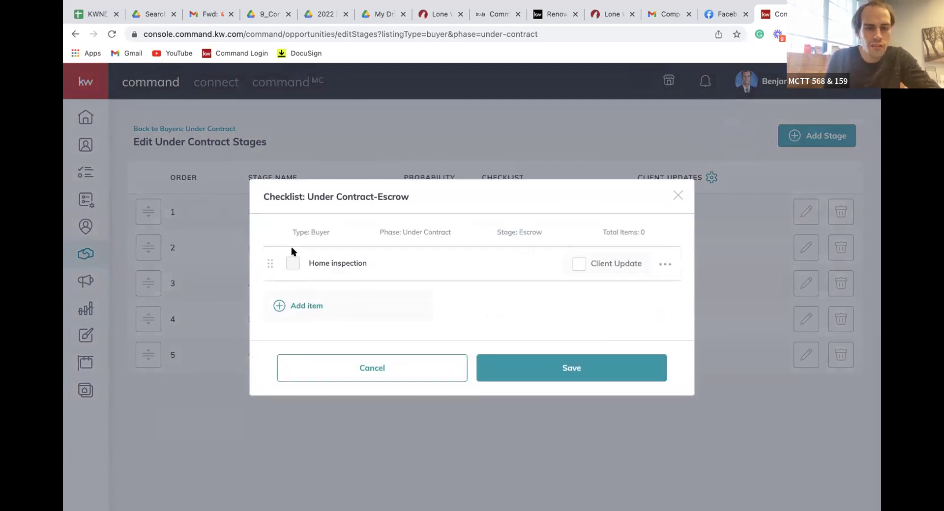
# Enable Client Update for the new checklist item, rename it "Home Inspection" and save the Escrow checklist
pyautogui.click(579, 265)
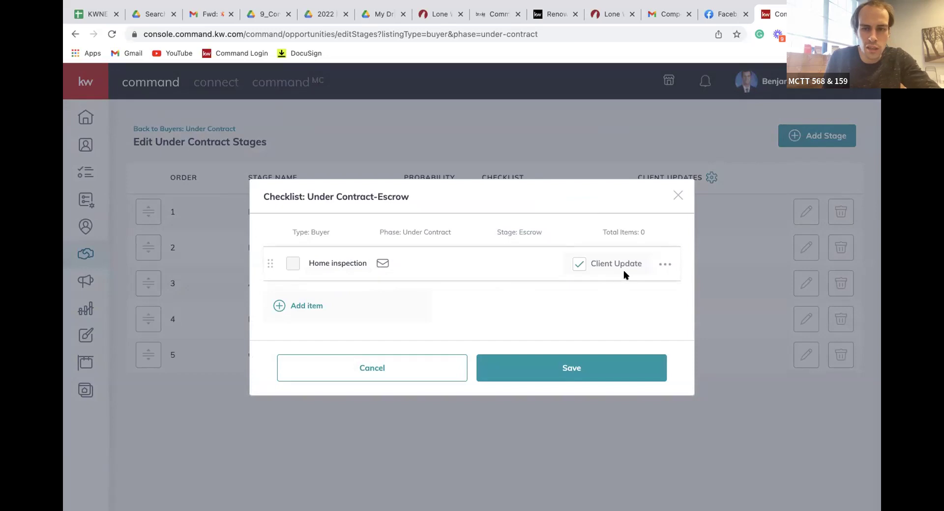
pyautogui.click(665, 264)
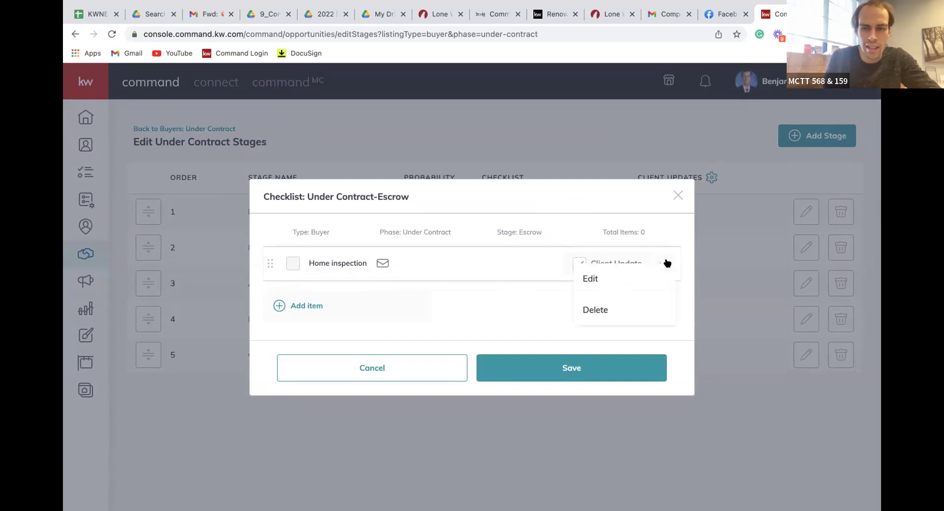
pyautogui.click(616, 282)
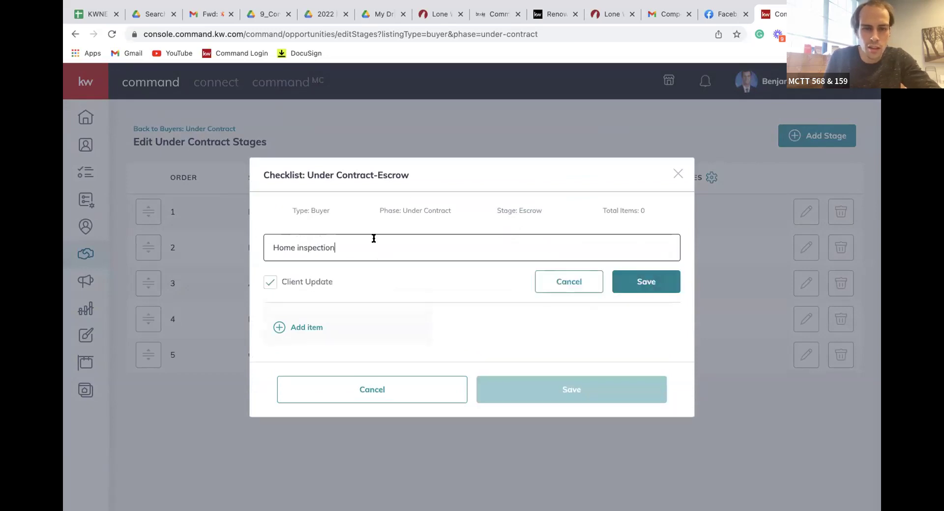
pyautogui.doubleClick(297, 248)
pyautogui.write('Inspection')
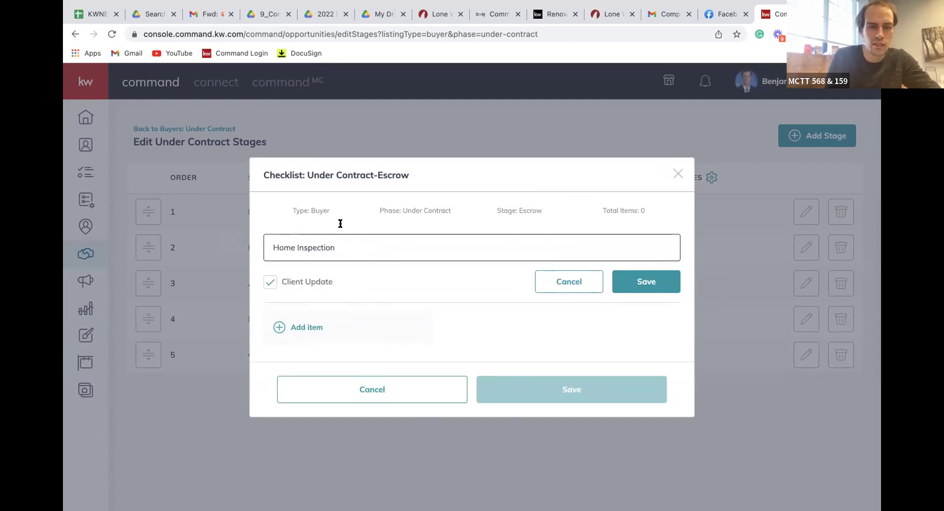
pyautogui.moveTo(336, 247); pyautogui.dragTo(241, 241)
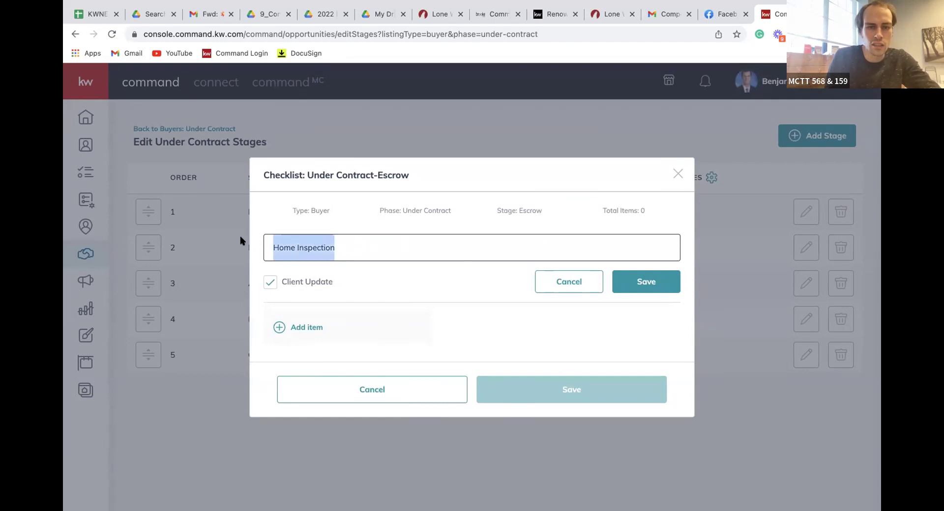
pyautogui.click(393, 253)
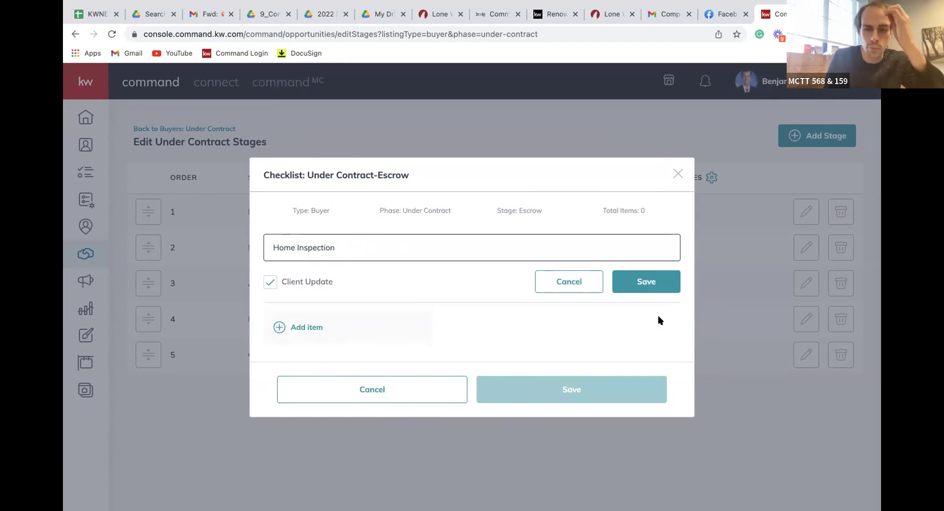
pyautogui.click(649, 291)
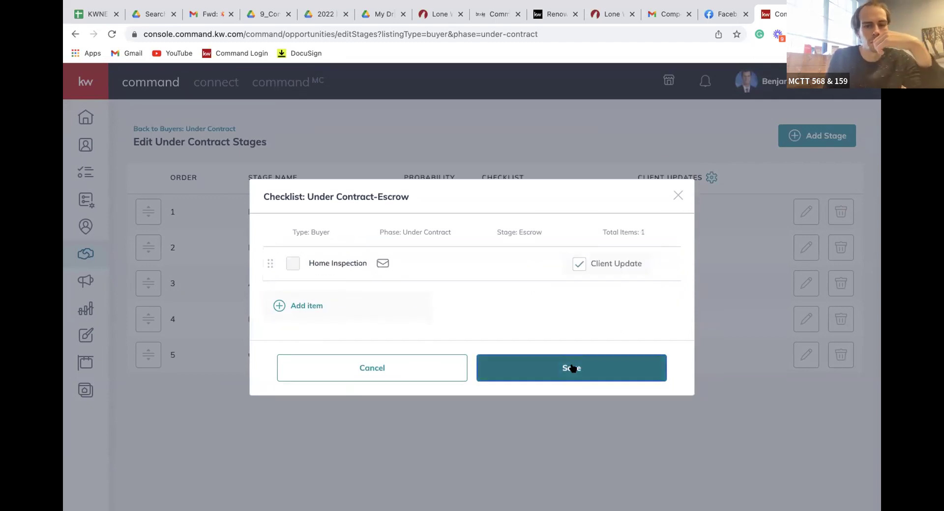
pyautogui.click(572, 368)
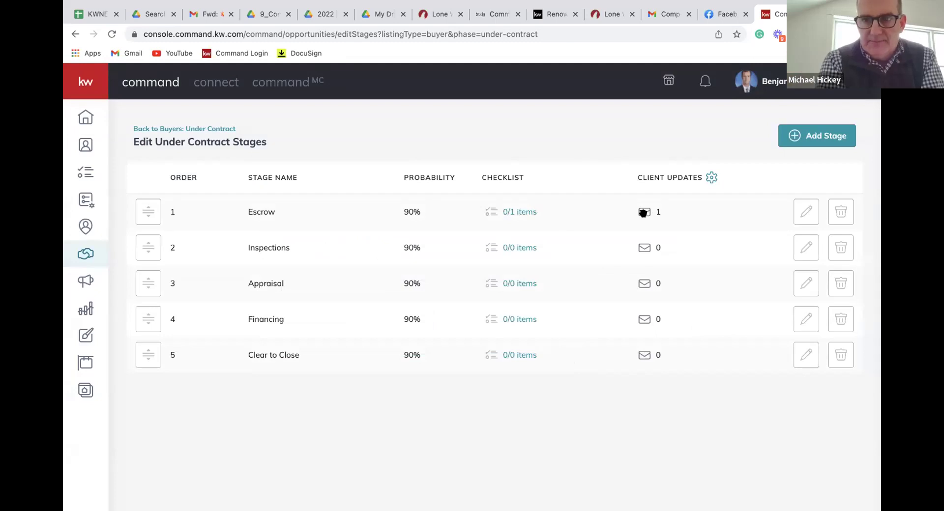
# Reopen the Escrow checklist, turn off Client Update for Home Inspection and close it without saving
pyautogui.click(524, 212)
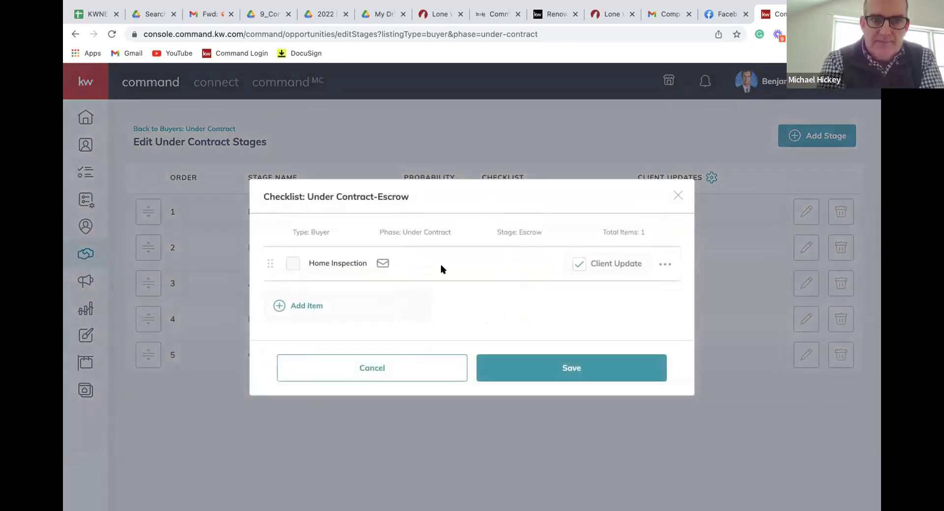
pyautogui.click(579, 264)
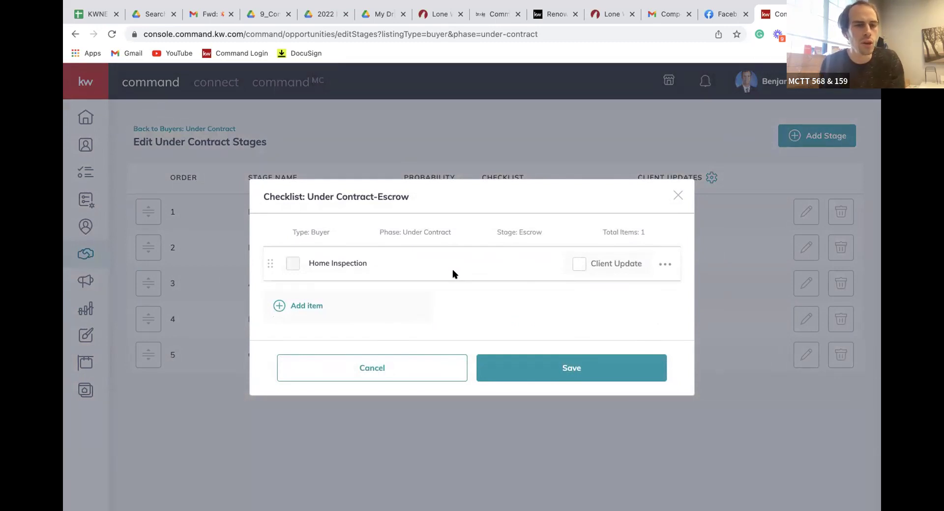
pyautogui.click(674, 196)
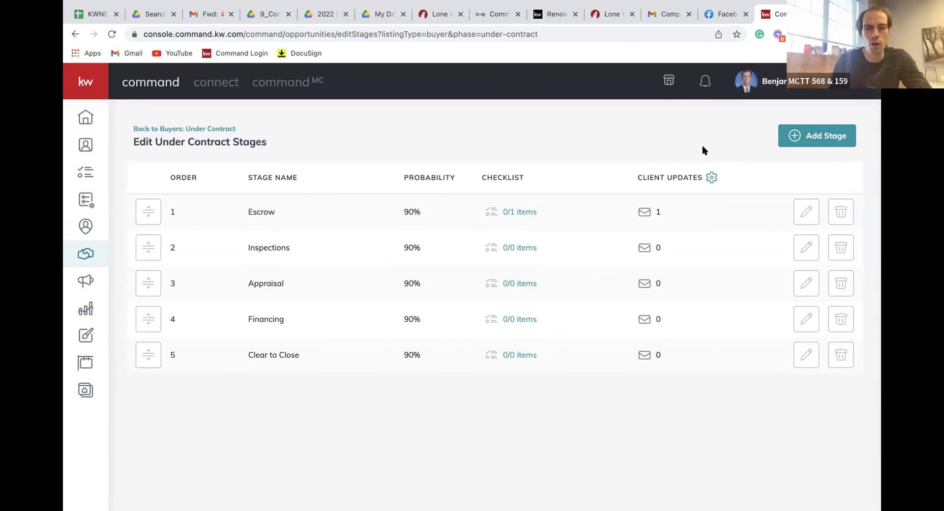
# Return to the Opportunities overview and reopen stage editing for the Buyers pipeline's Under Contract phase
pyautogui.click(165, 128)
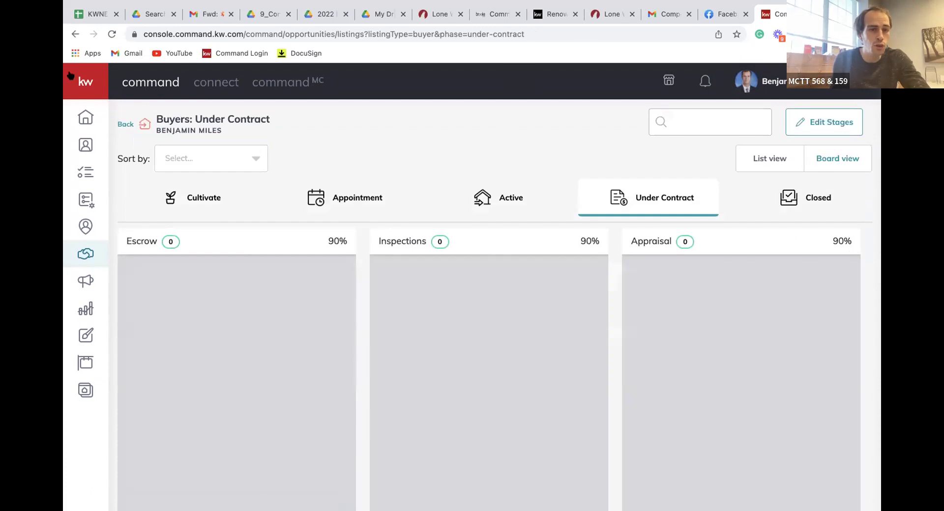
pyautogui.moveTo(84, 118)
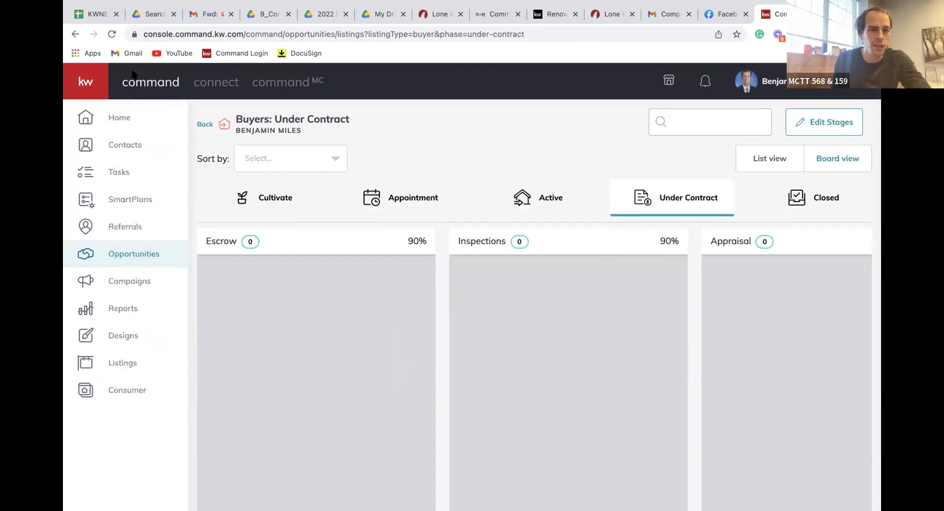
pyautogui.click(123, 255)
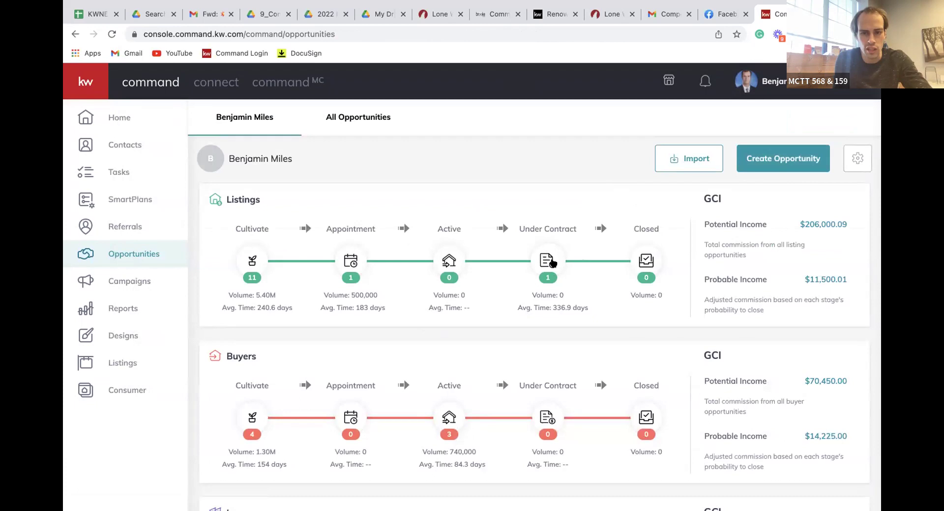
pyautogui.click(548, 418)
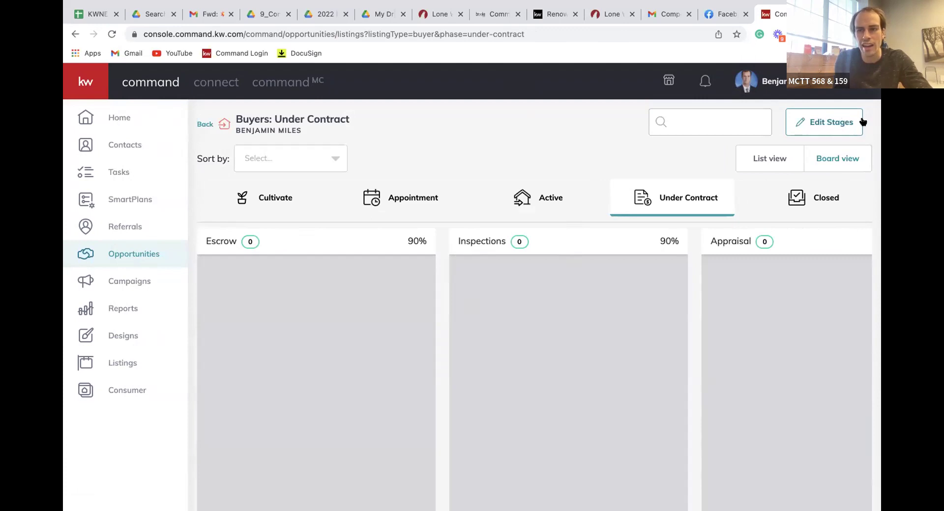
pyautogui.click(820, 126)
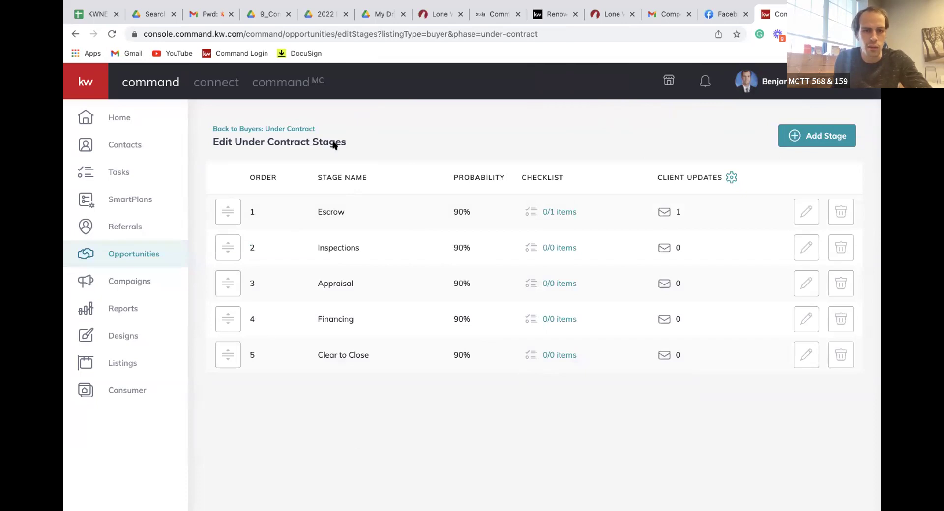
# Add a Septic stage with 90% probability to the Under Contract phase and move it to third place, below Inspections
pyautogui.moveTo(231, 210)
pyautogui.mouseDown()
pyautogui.moveTo(220, 209)
pyautogui.moveTo(225, 269)
pyautogui.moveTo(226, 212)
pyautogui.mouseUp()
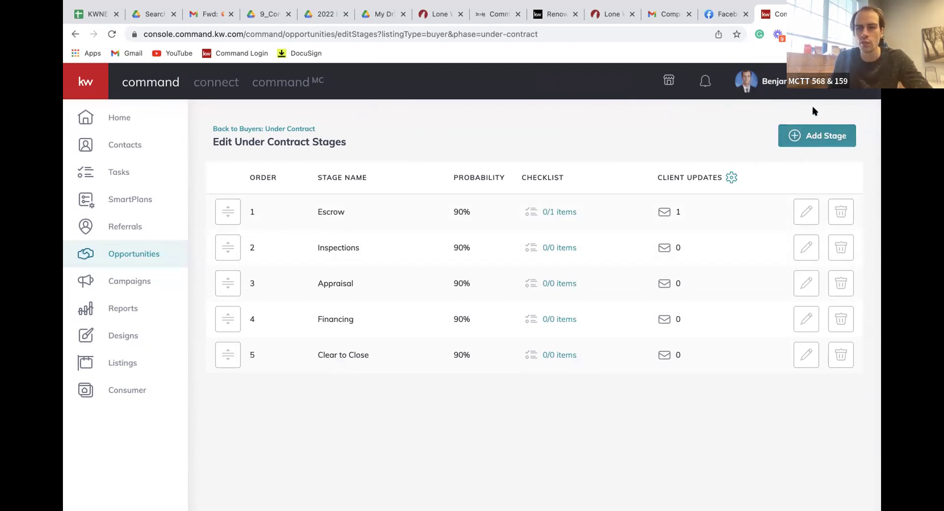
pyautogui.click(814, 134)
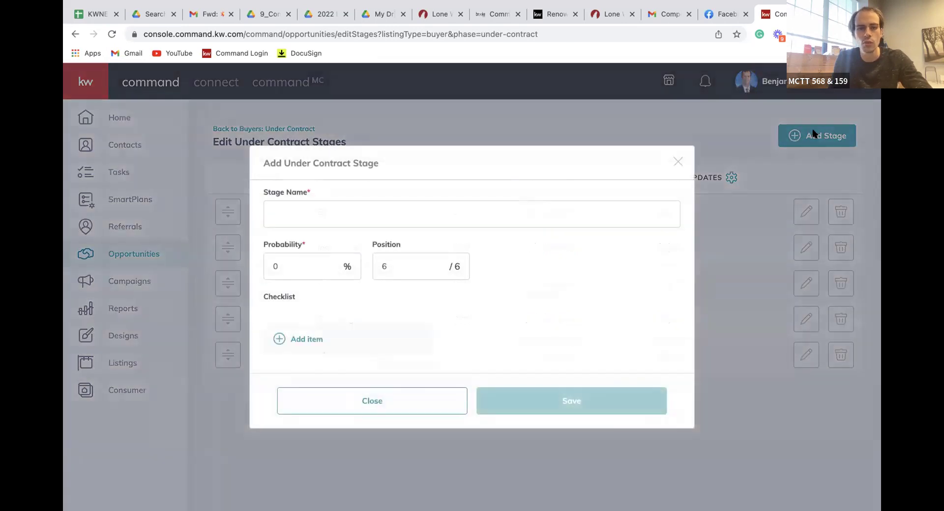
pyautogui.click(464, 210)
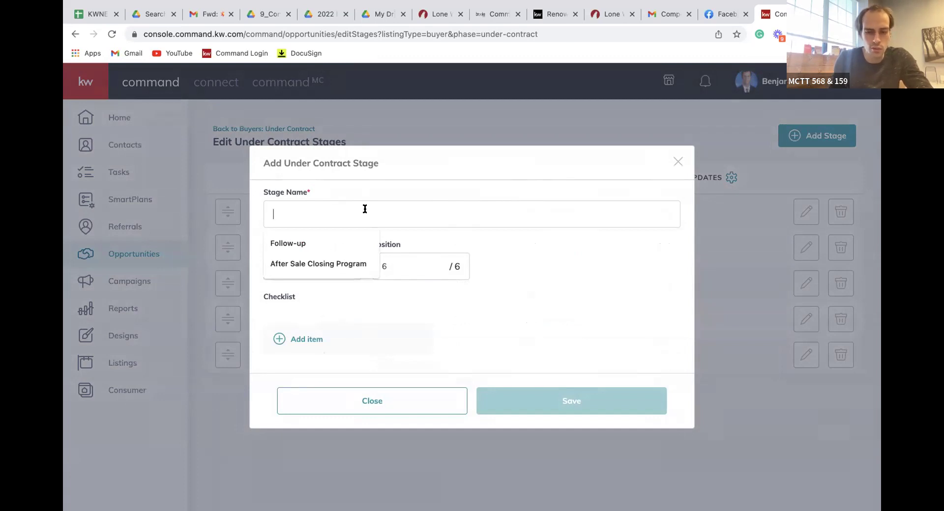
pyautogui.write('Se')
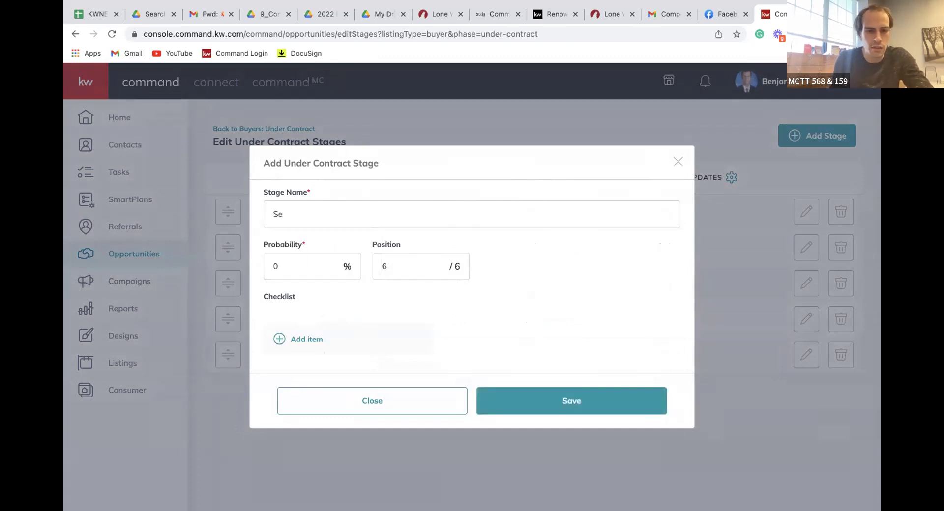
pyautogui.write('ptic')
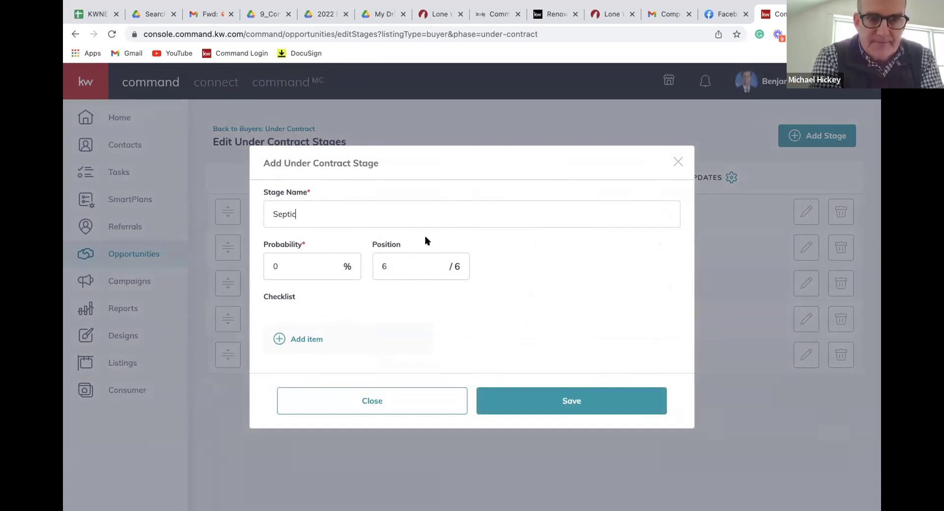
pyautogui.click(275, 266)
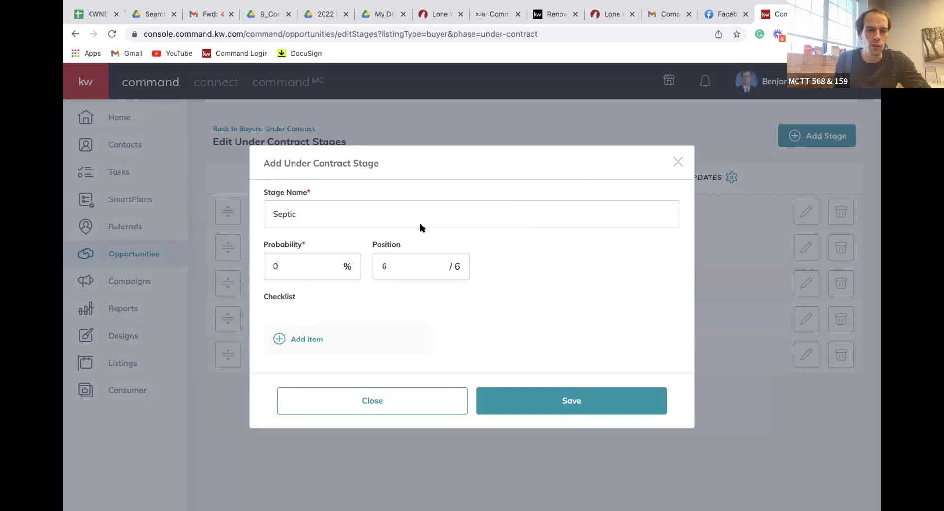
pyautogui.click(551, 399)
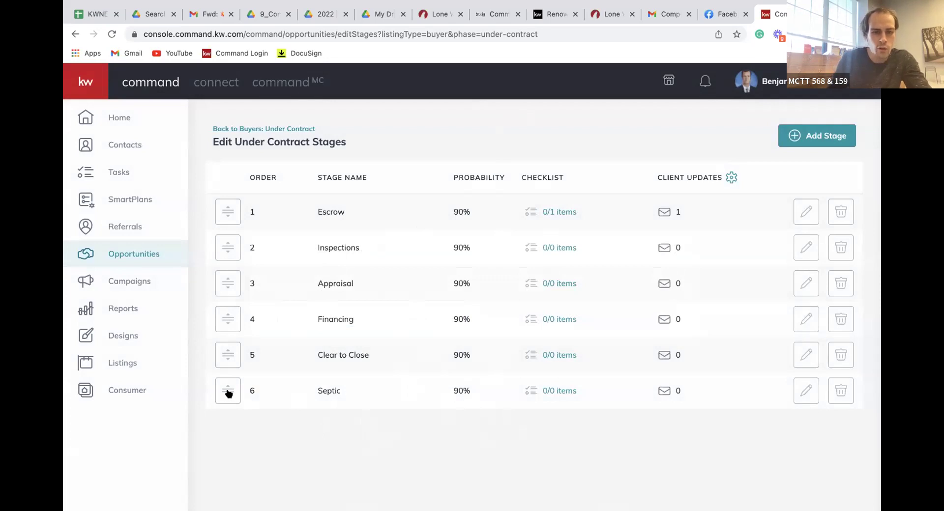
pyautogui.moveTo(228, 391); pyautogui.dragTo(227, 313)
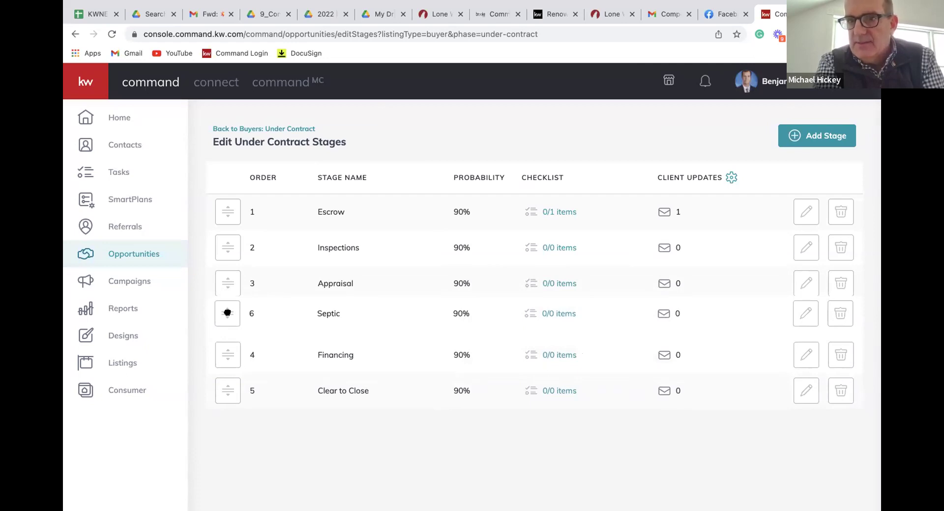
pyautogui.moveTo(228, 313); pyautogui.dragTo(231, 283)
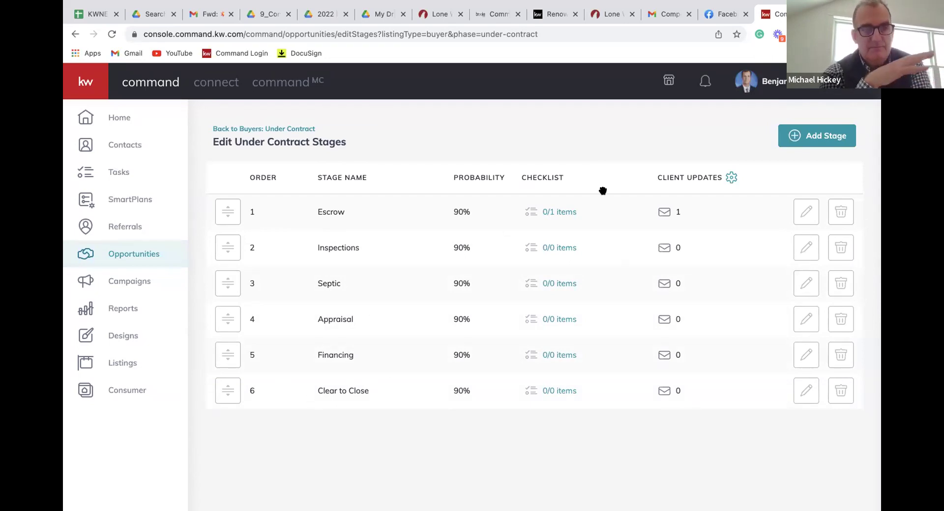
pyautogui.click(822, 135)
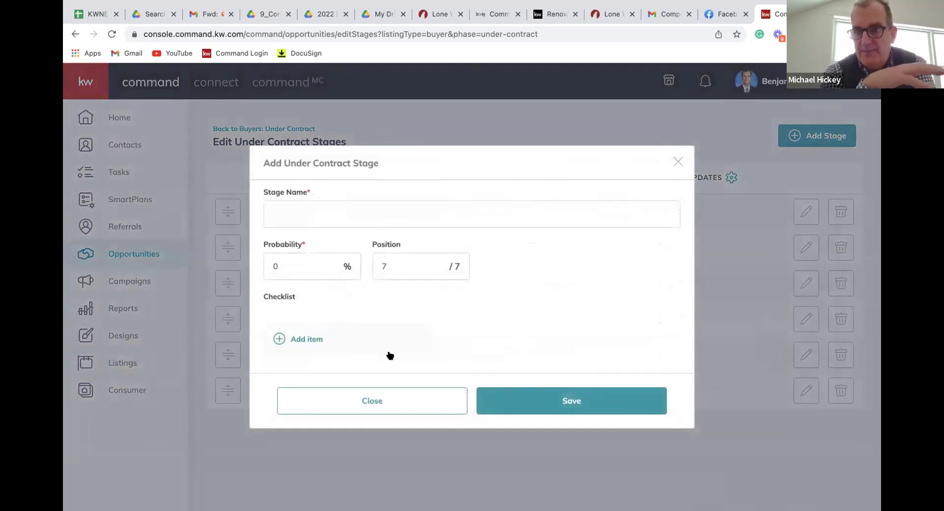
pyautogui.click(312, 344)
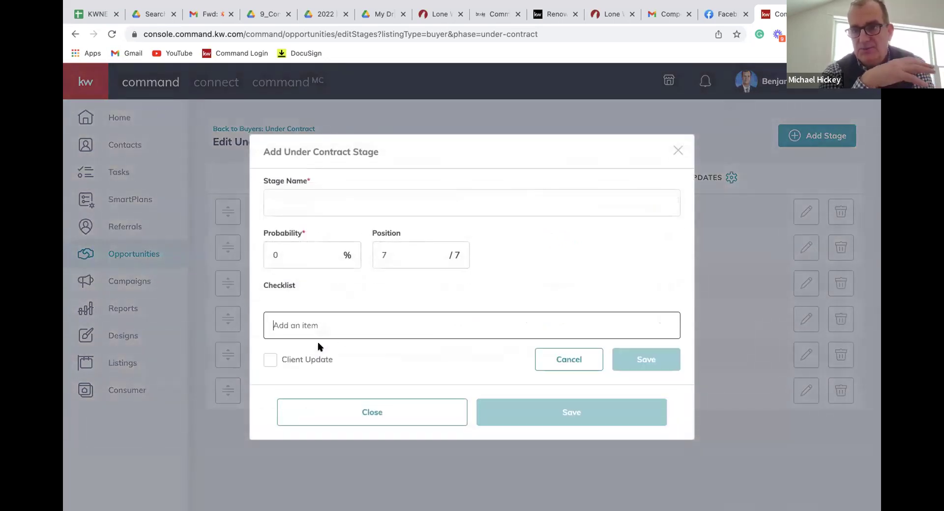
pyautogui.click(272, 202)
pyautogui.write('S')
pyautogui.click(275, 326)
pyautogui.write('e')
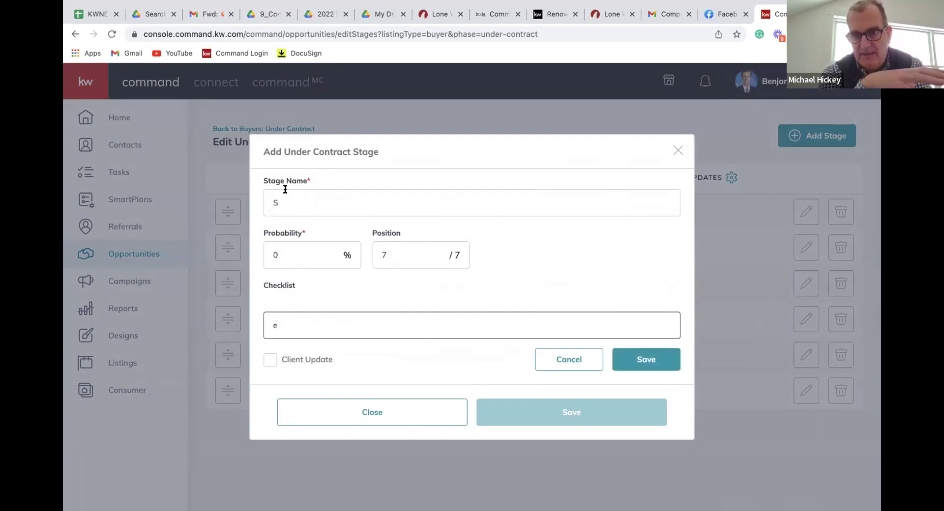
pyautogui.write('pt')
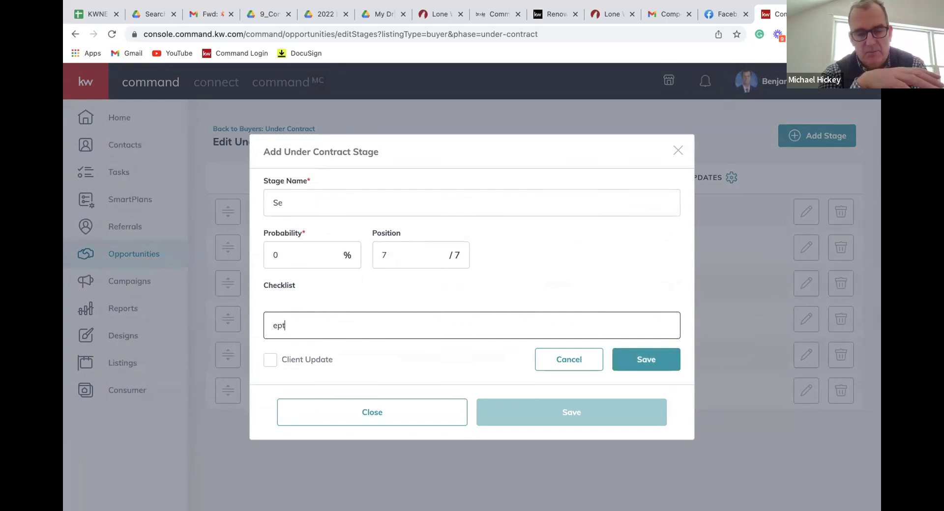
pyautogui.moveTo(302, 320); pyautogui.dragTo(229, 336)
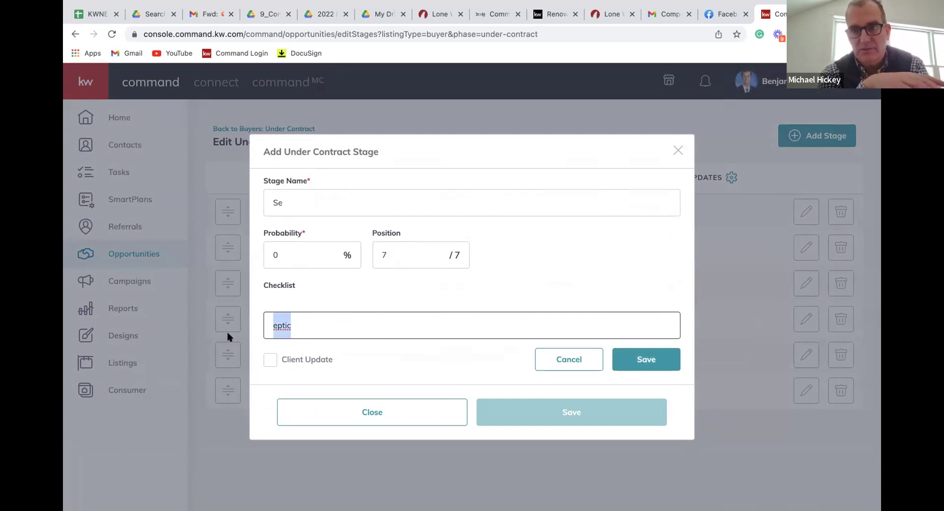
pyautogui.press('BackSpace')
pyautogui.click(292, 204)
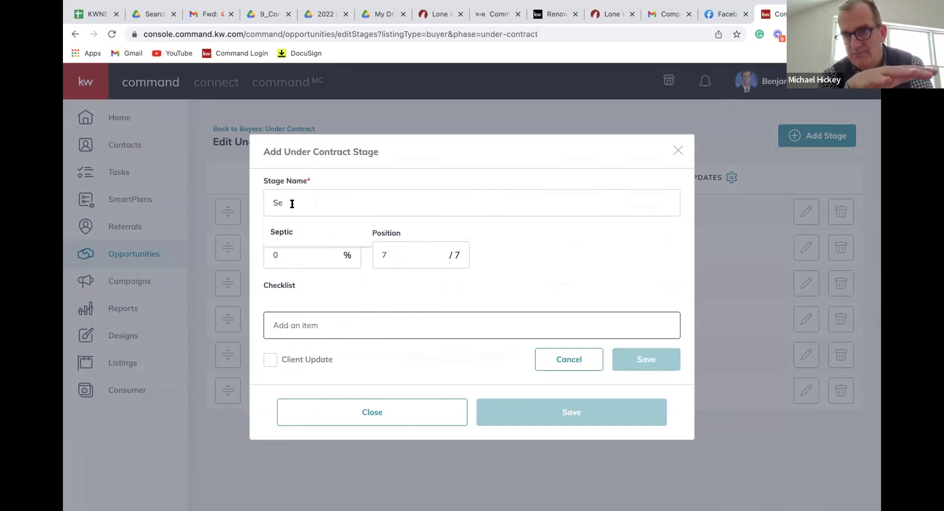
pyautogui.click(284, 233)
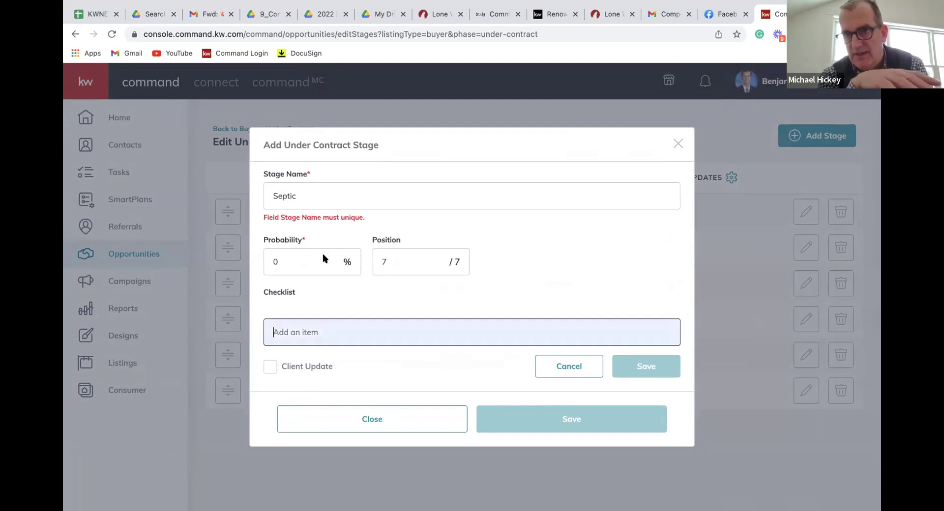
pyautogui.click(675, 143)
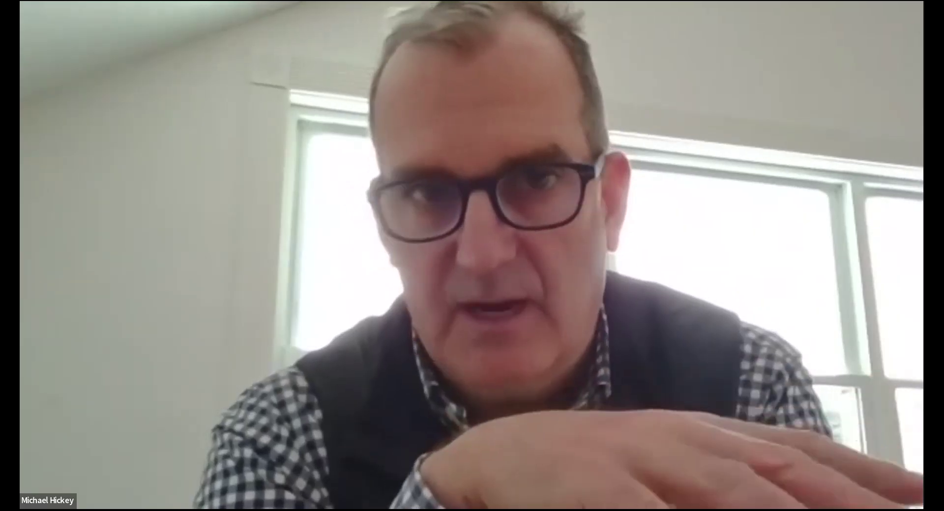
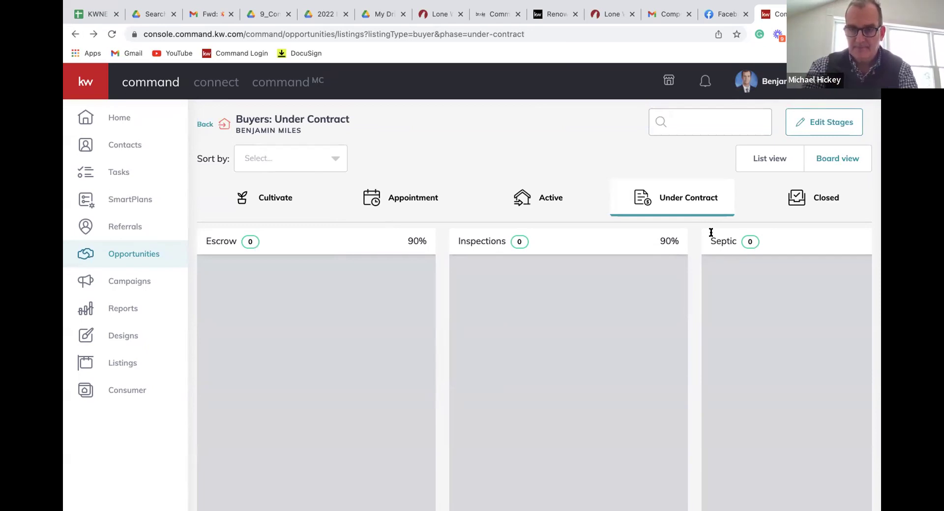
# In the Buyers pipeline's Active phase, add a "Test" item to the checklist of the opportunity in the Searching stage
pyautogui.click(545, 194)
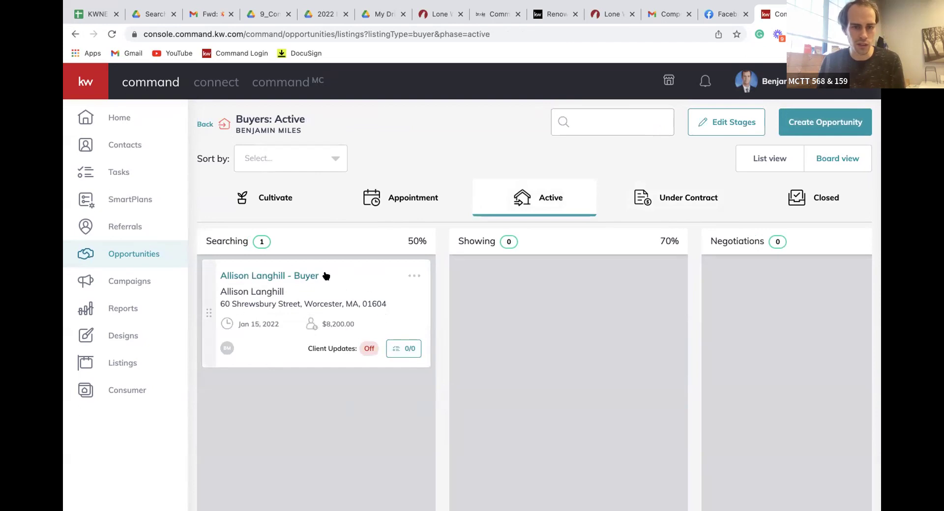
pyautogui.click(407, 350)
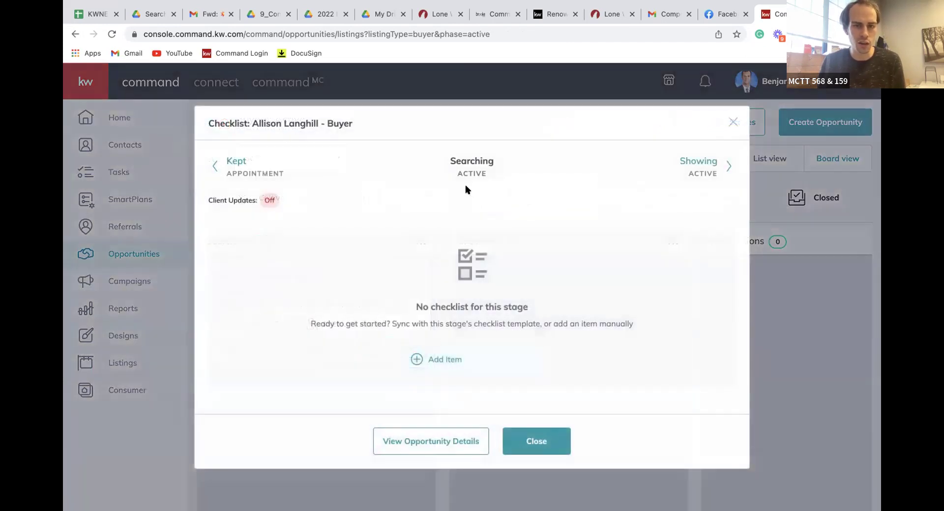
pyautogui.click(437, 360)
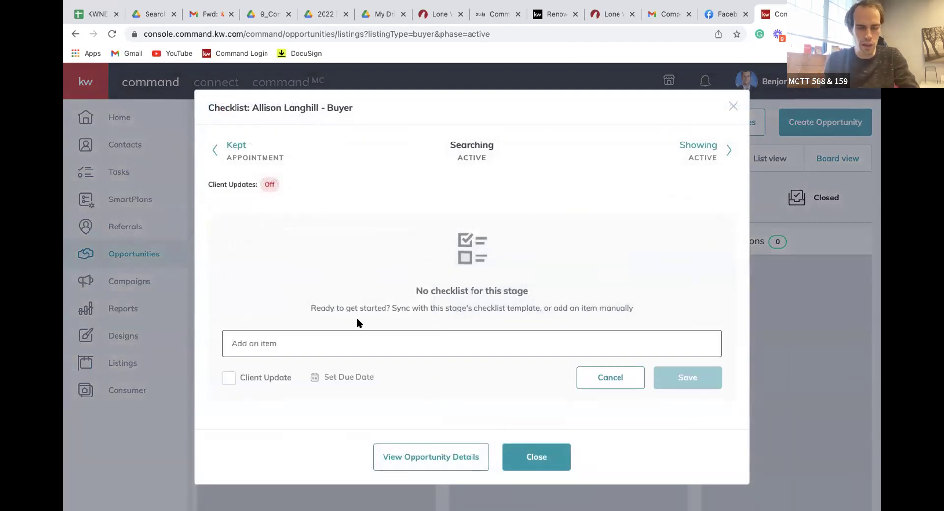
pyautogui.write('TT')
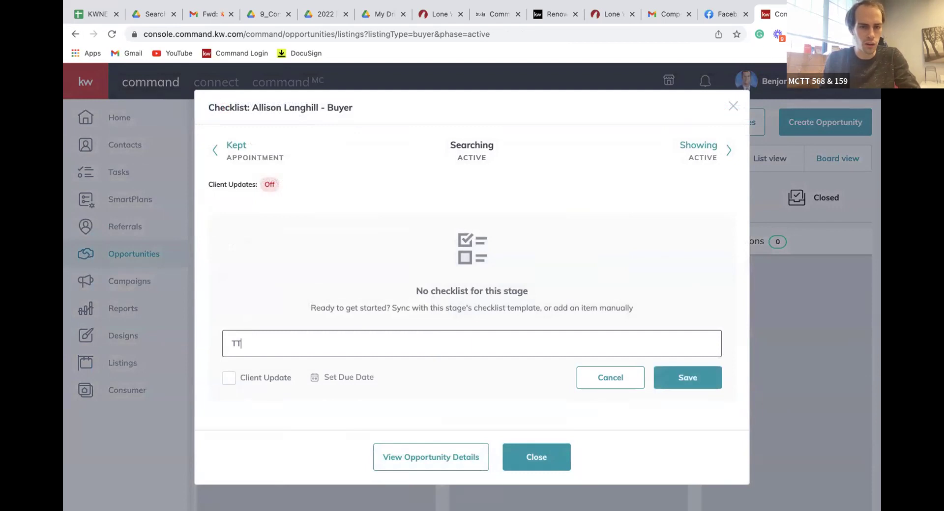
pyautogui.write('st')
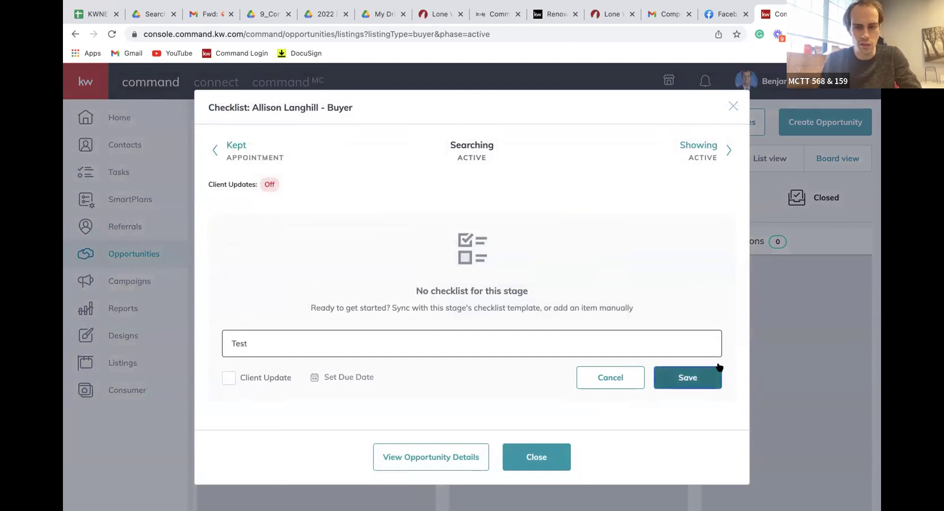
pyautogui.click(713, 376)
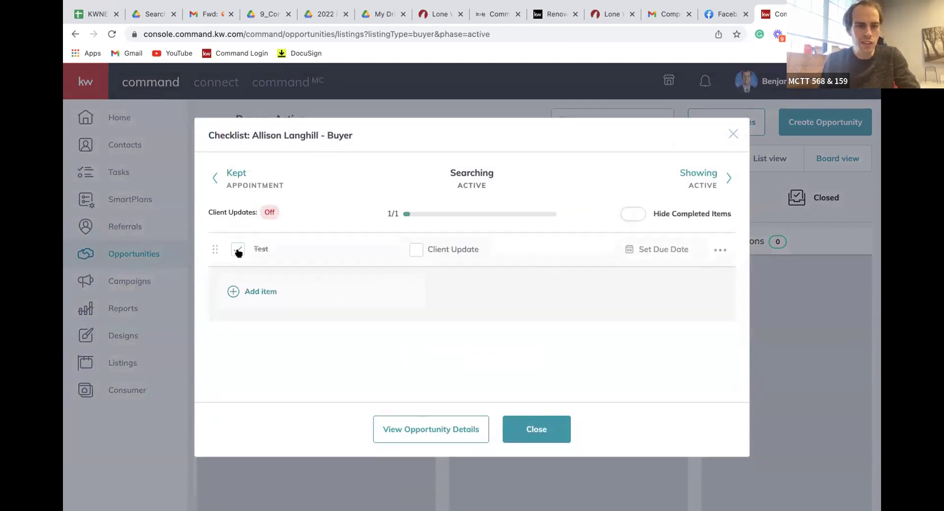
# Mark the Test item as completed, switch its Client Update on and back off, and close the checklist
pyautogui.click(238, 250)
pyautogui.click(237, 250)
pyautogui.click(238, 250)
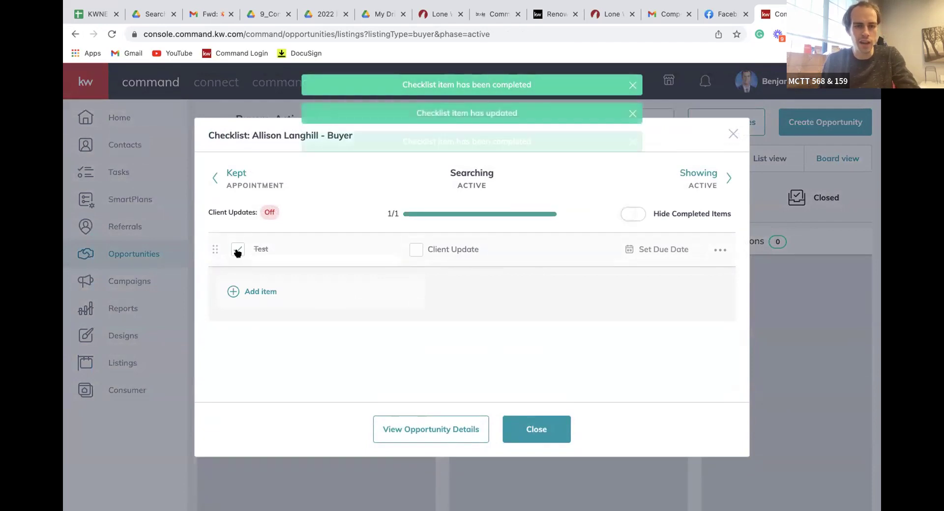
pyautogui.click(237, 250)
pyautogui.click(237, 250)
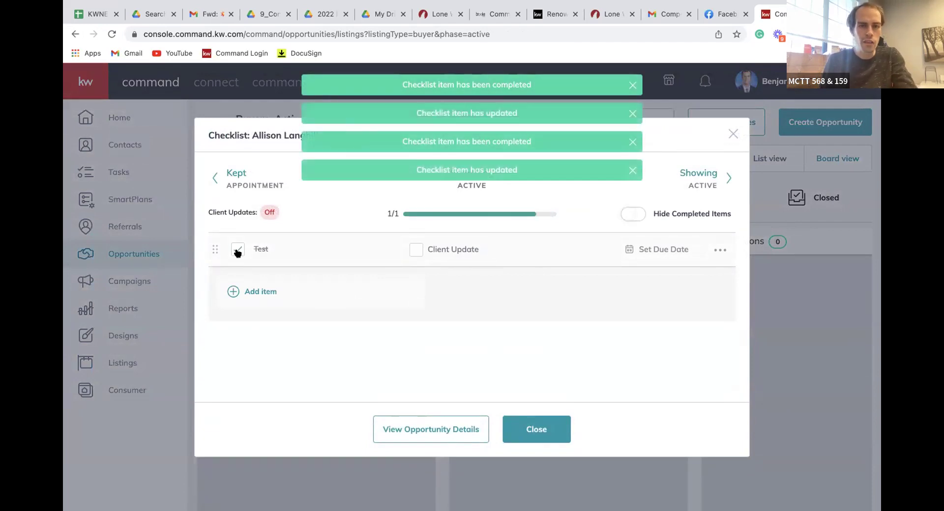
pyautogui.click(417, 251)
pyautogui.click(417, 251)
pyautogui.click(733, 134)
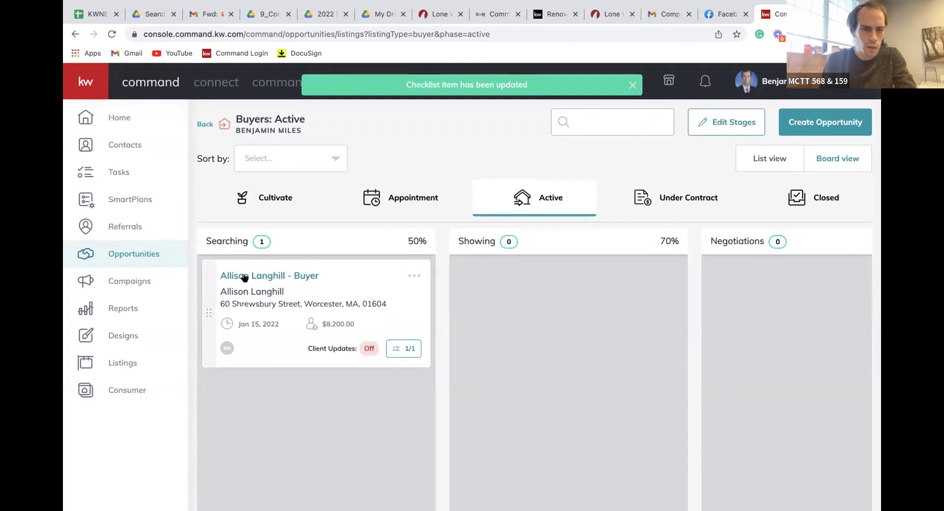
# Open the Searching-stage buyer opportunity's details and review its client update status, checklist and general information
pyautogui.click(244, 277)
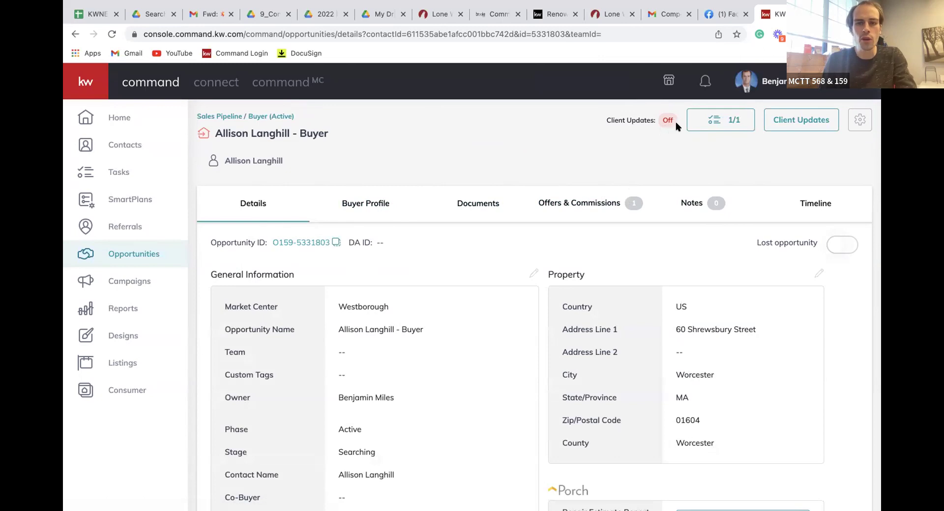
pyautogui.moveTo(601, 122); pyautogui.dragTo(647, 118)
pyautogui.click(655, 138)
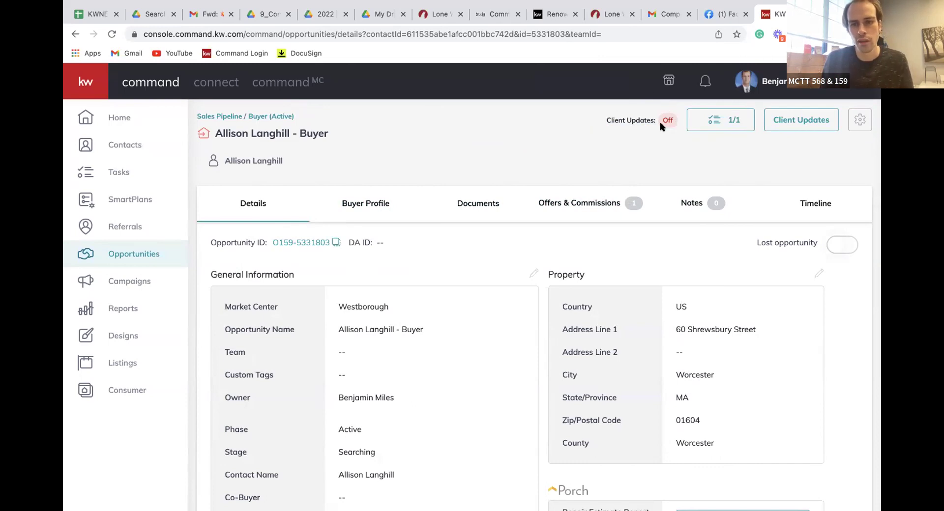
pyautogui.click(721, 126)
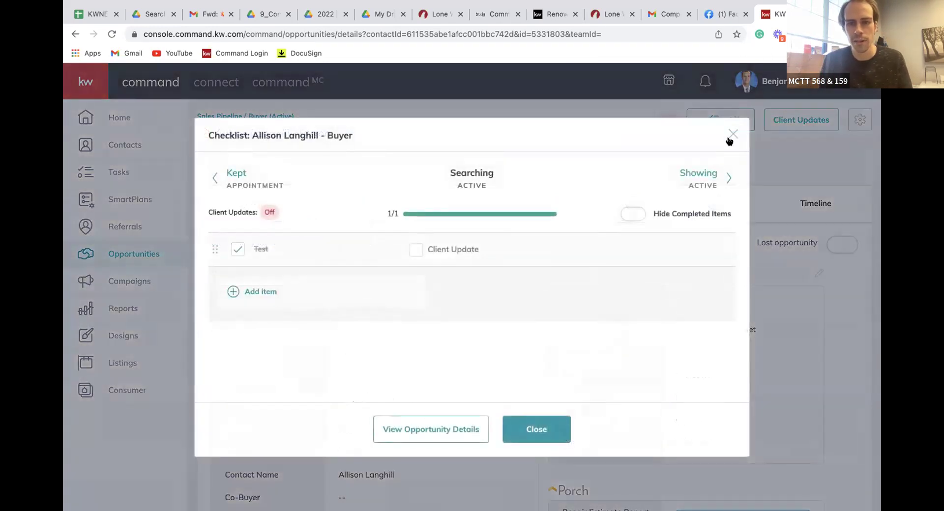
pyautogui.click(731, 135)
pyautogui.scroll(-3, 494, 295)
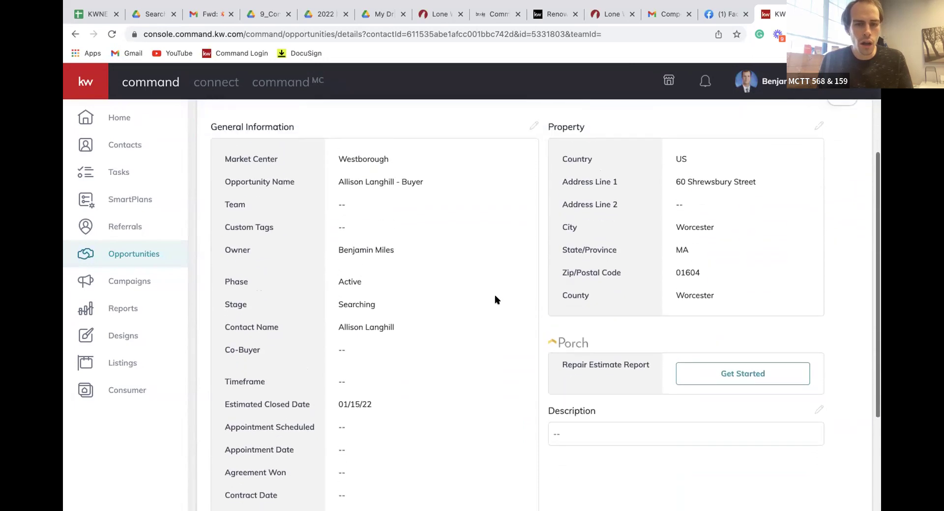
pyautogui.scroll(3, 494, 295)
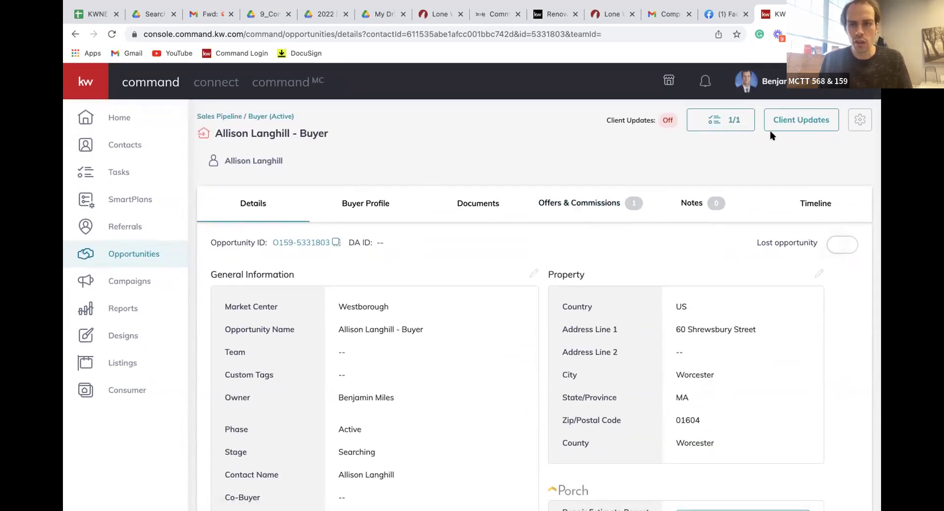
# Open the opportunity's Client Updates settings and turn on daily progress emails for this opportunity
pyautogui.click(788, 123)
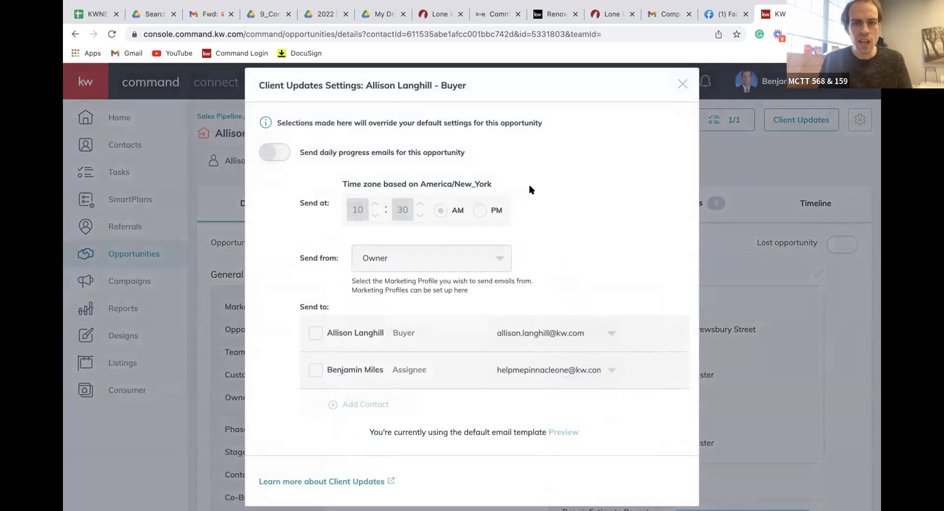
pyautogui.click(683, 84)
pyautogui.click(806, 118)
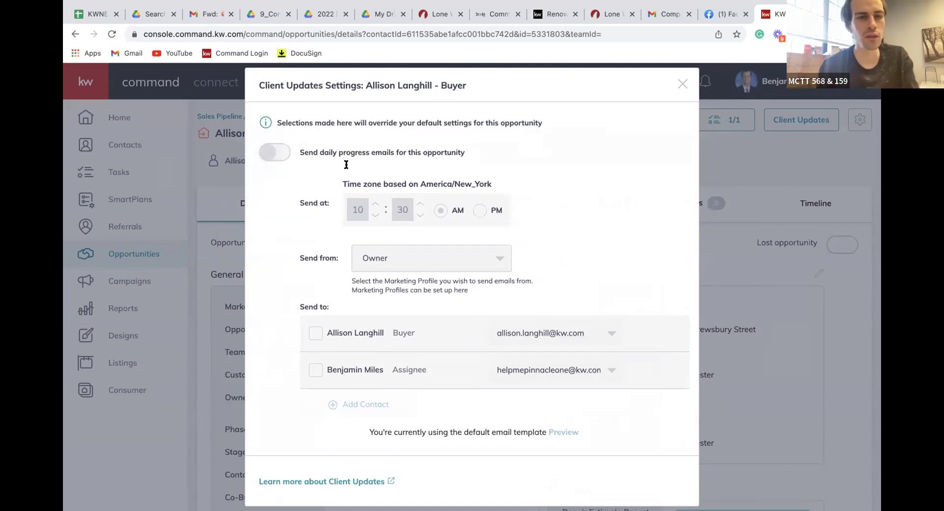
pyautogui.click(274, 149)
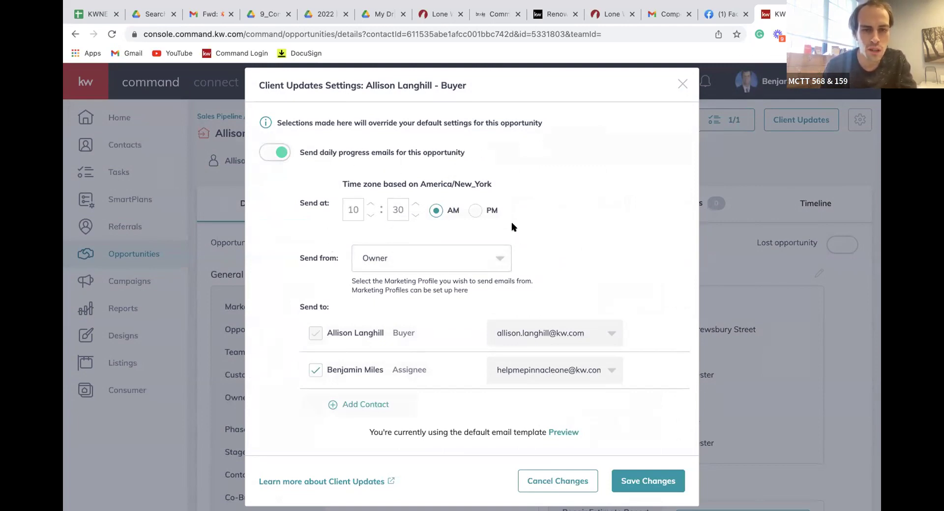
# Set Owner as the marketing profile that sends the opportunity's daily progress emails
pyautogui.scroll(-1, 361, 259)
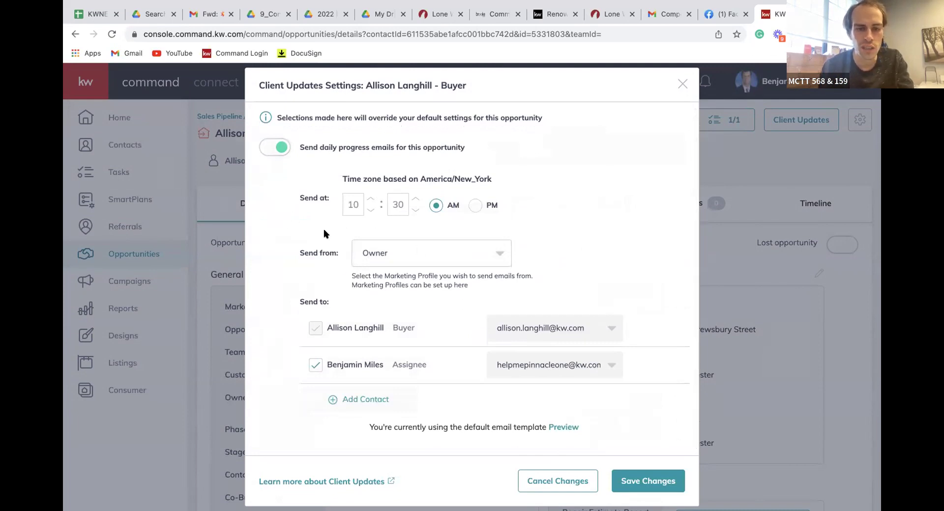
pyautogui.click(441, 259)
pyautogui.click(404, 283)
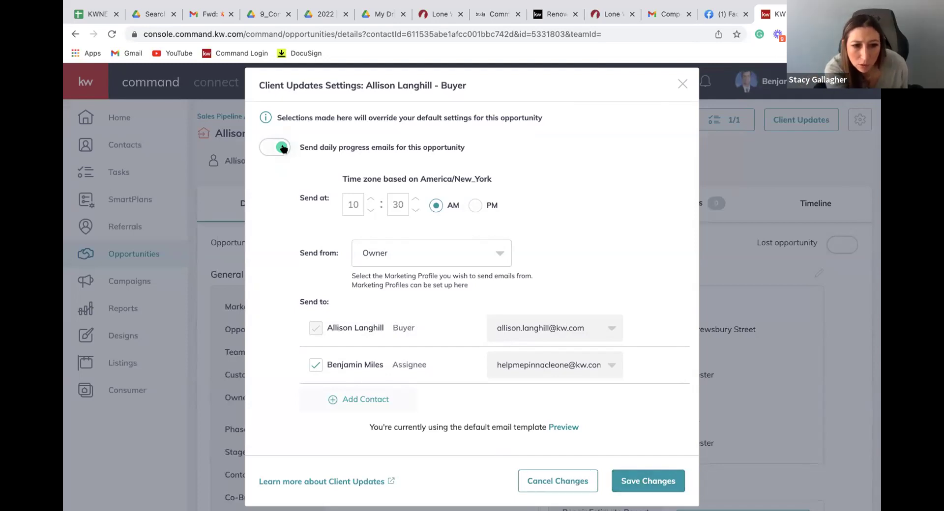
pyautogui.moveTo(283, 149); pyautogui.dragTo(457, 185)
# Preview the default client update email template and look through it from the header to the agent signature
pyautogui.click(564, 427)
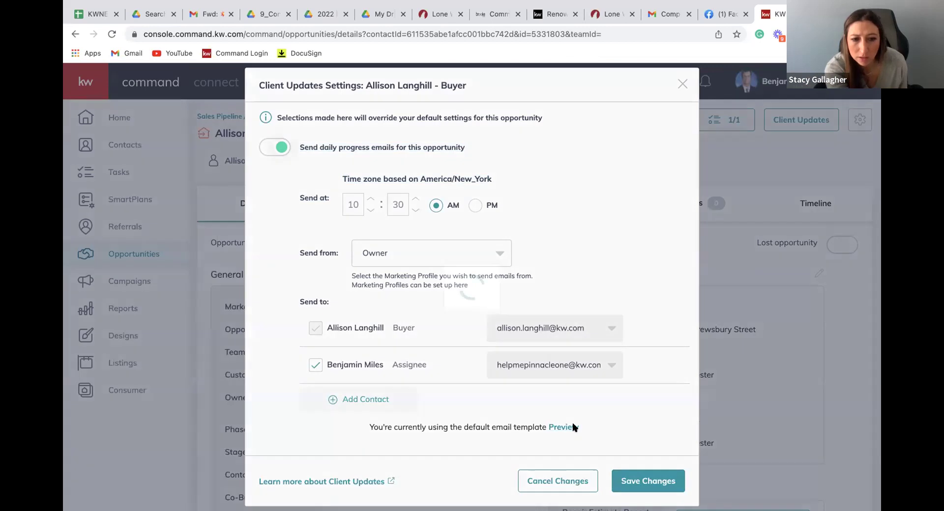
pyautogui.scroll(-1, 525, 318)
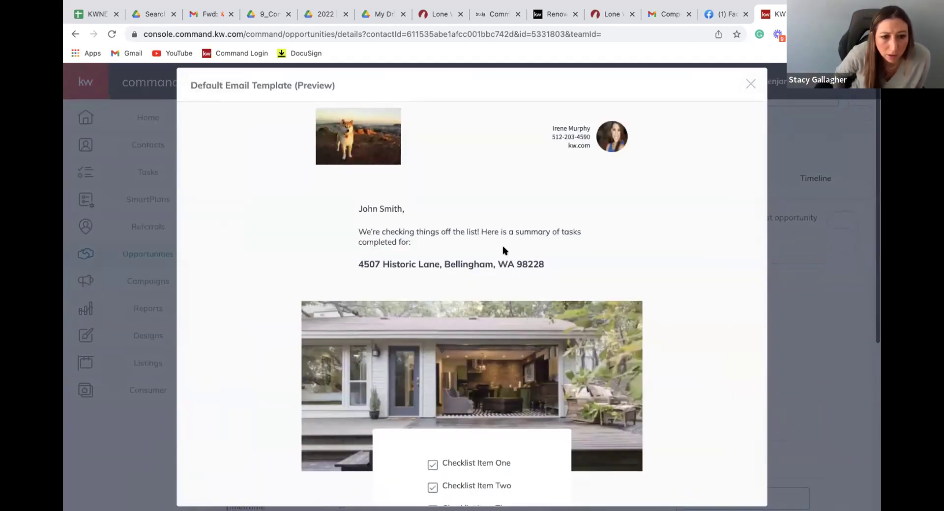
pyautogui.scroll(-6, 494, 189)
pyautogui.scroll(6, 494, 190)
pyautogui.scroll(1, 494, 186)
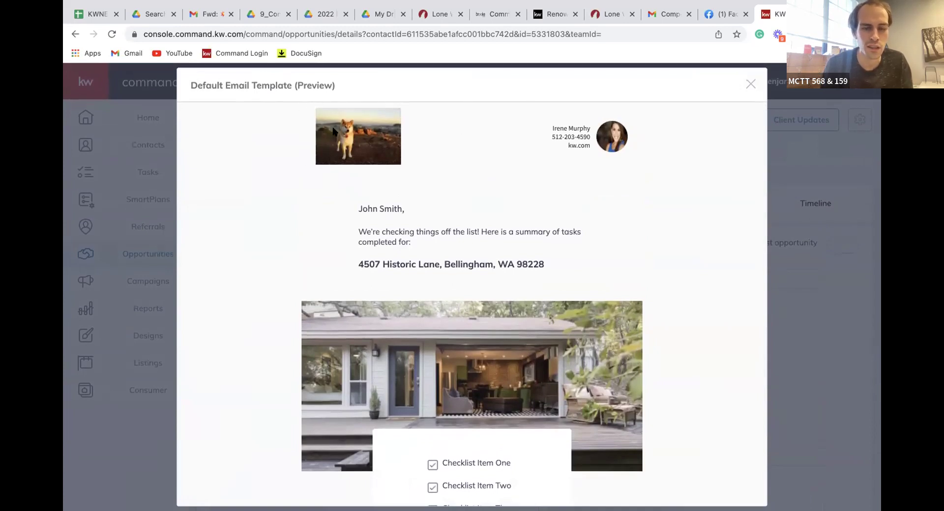
pyautogui.scroll(-5, 360, 185)
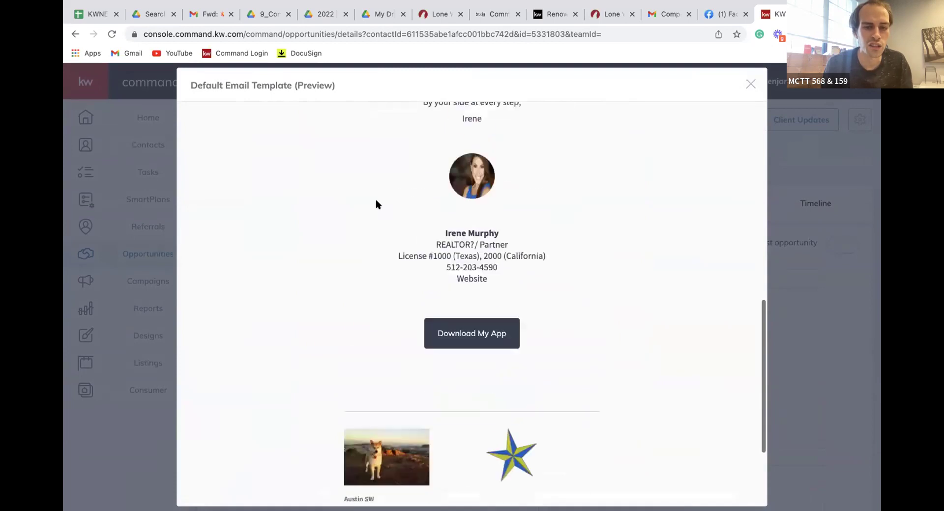
pyautogui.scroll(5, 376, 200)
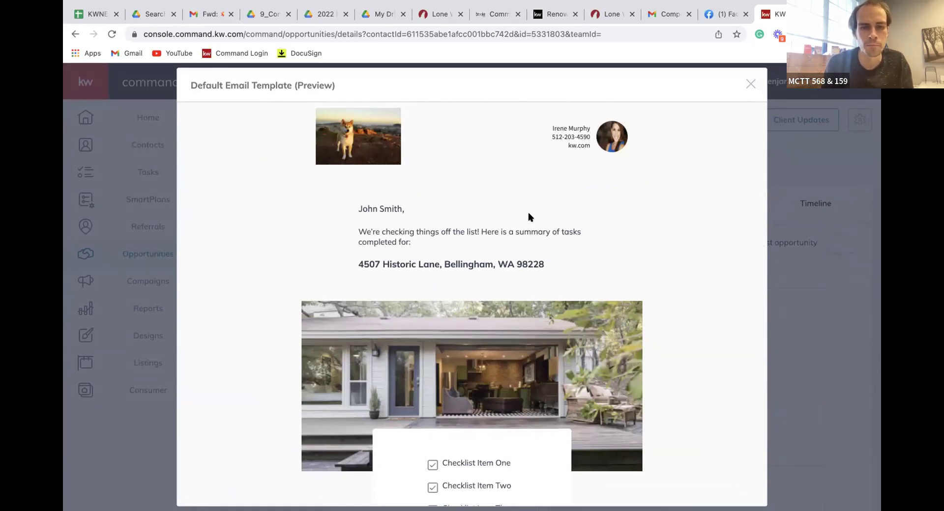
# Examine the template's greeting, introduction and property address, and close the preview and the Client Updates settings without saving
pyautogui.scroll(-1, 528, 212)
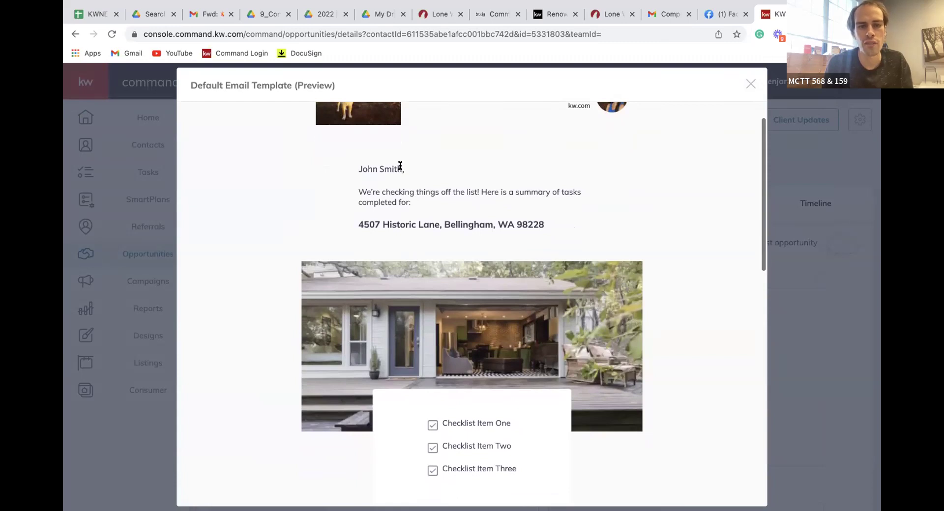
pyautogui.moveTo(401, 165); pyautogui.dragTo(355, 171)
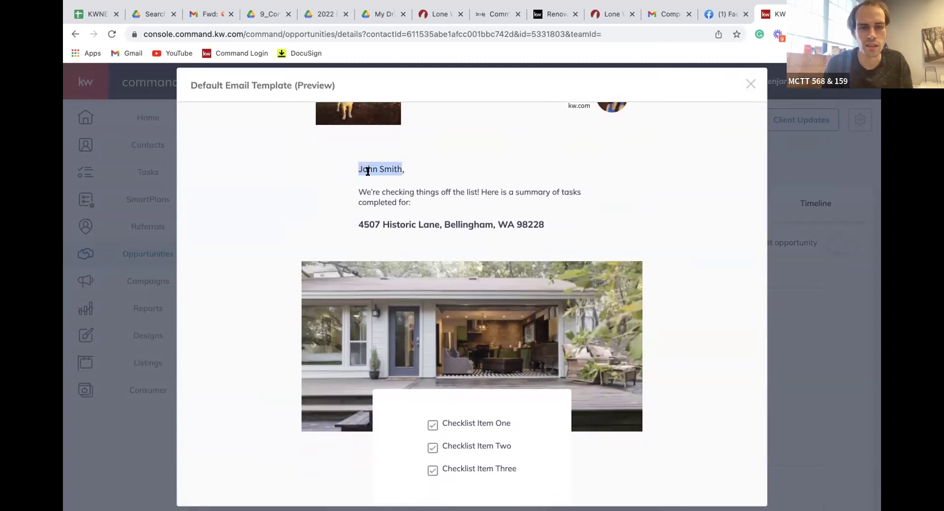
pyautogui.scroll(-1, 378, 171)
pyautogui.click(411, 176)
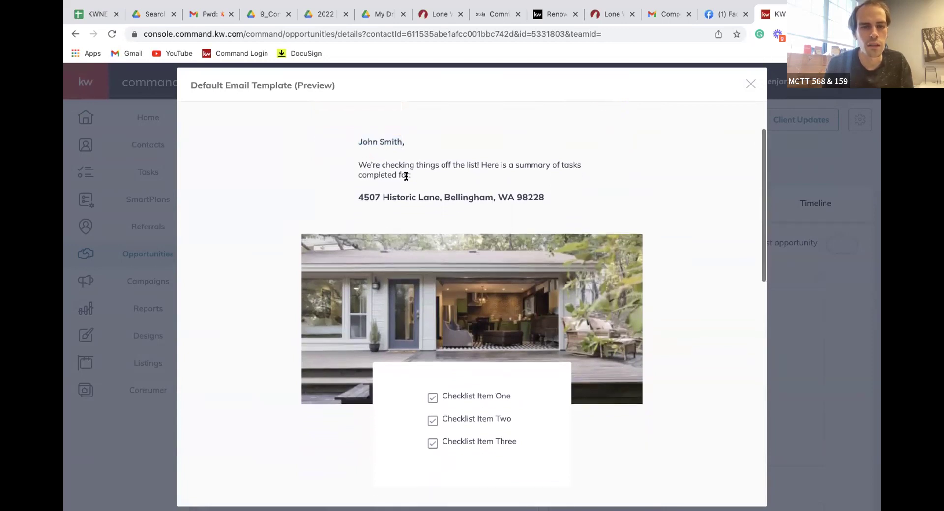
pyautogui.moveTo(412, 176); pyautogui.dragTo(352, 165)
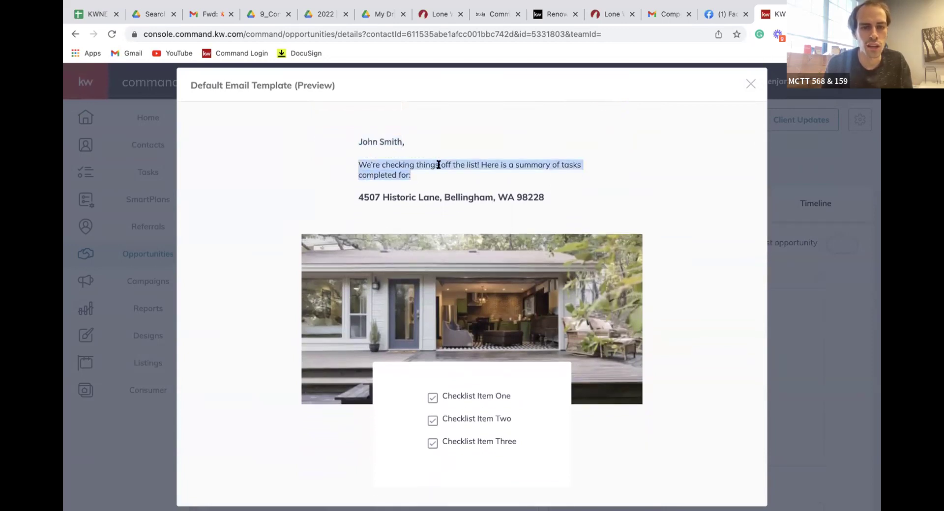
pyautogui.scroll(-1, 506, 165)
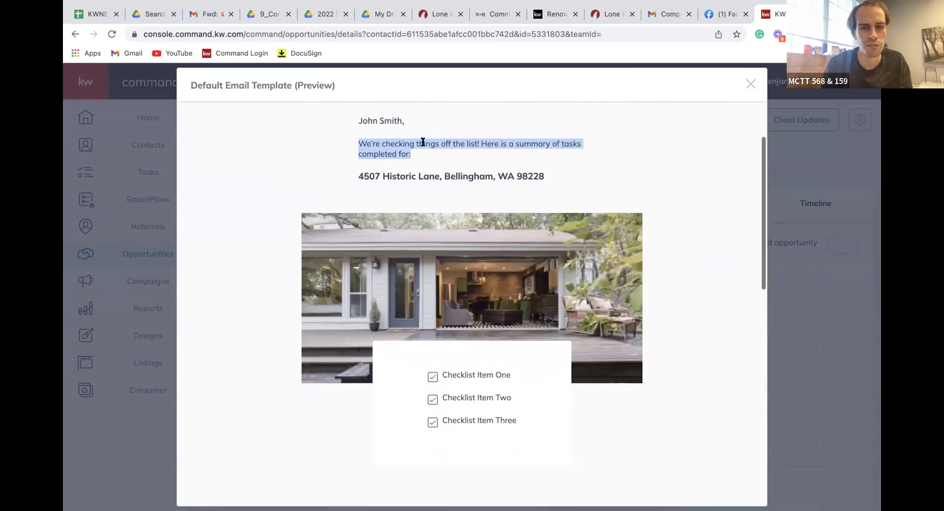
pyautogui.moveTo(411, 154); pyautogui.dragTo(546, 188)
pyautogui.click(359, 145)
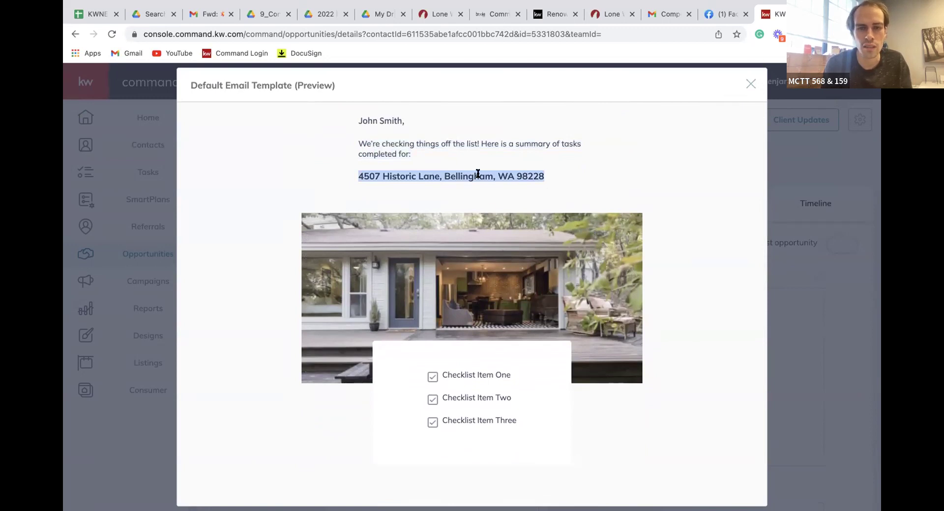
pyautogui.click(751, 84)
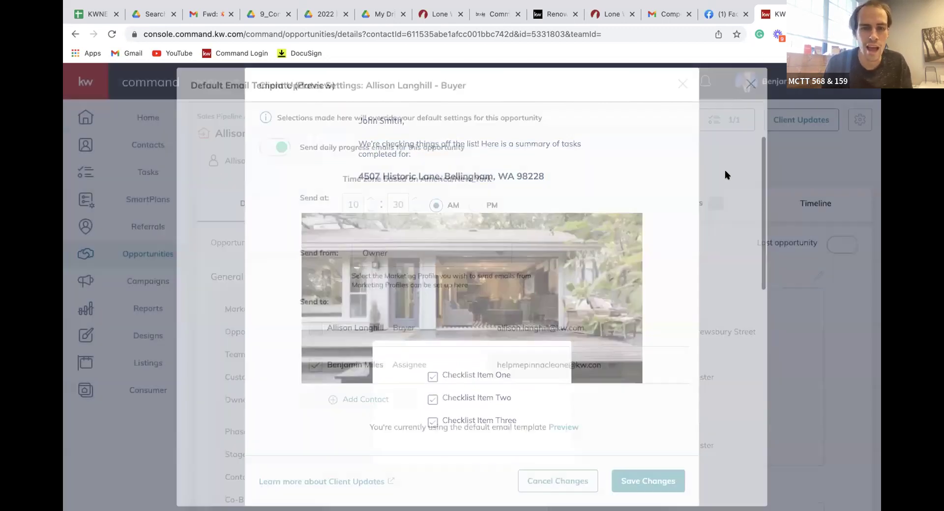
pyautogui.click(682, 84)
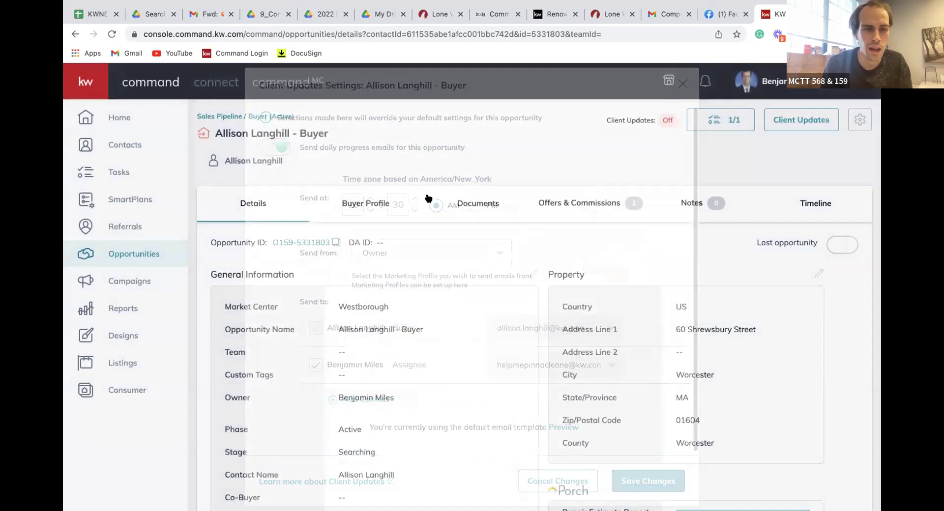
# Compare the opportunity's title with its Opportunity Name field, and briefly check its Client Updates settings
pyautogui.moveTo(214, 133); pyautogui.dragTo(334, 130)
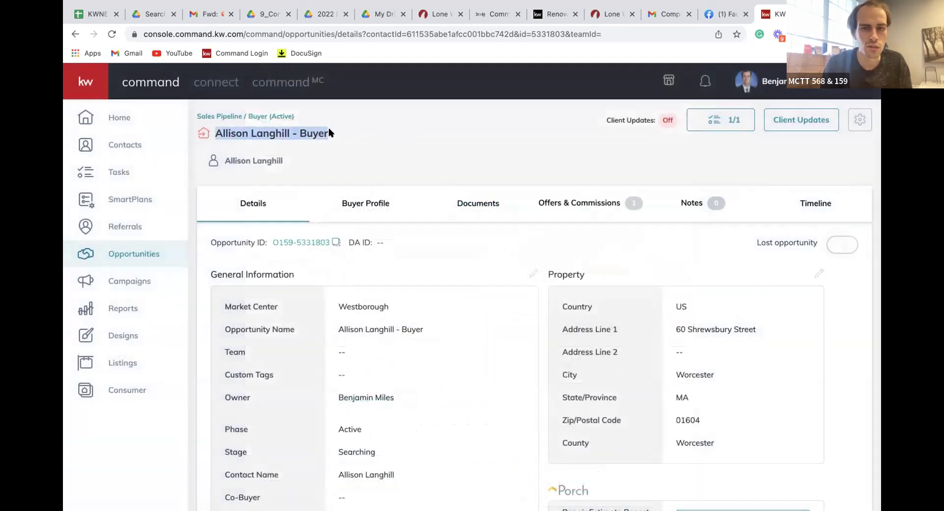
pyautogui.scroll(-1, 328, 132)
pyautogui.moveTo(325, 132); pyautogui.dragTo(213, 125)
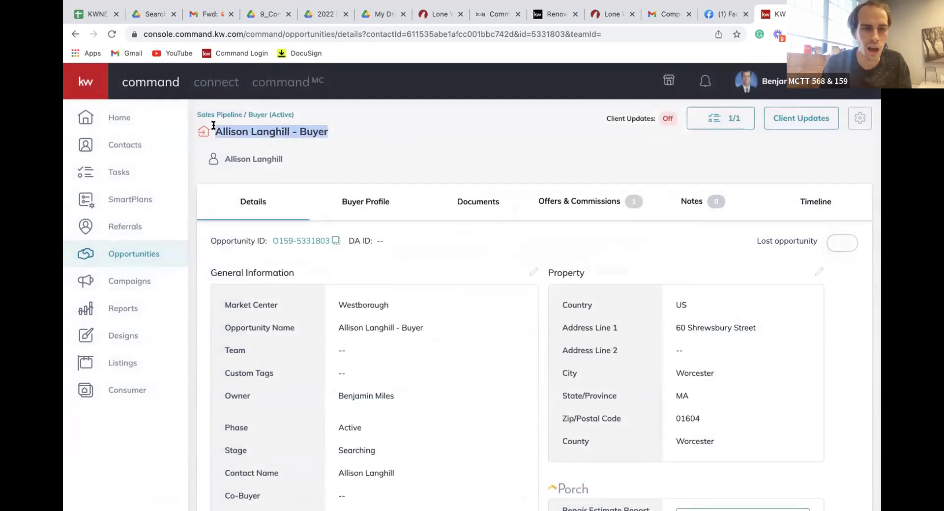
pyautogui.moveTo(307, 318); pyautogui.dragTo(226, 326)
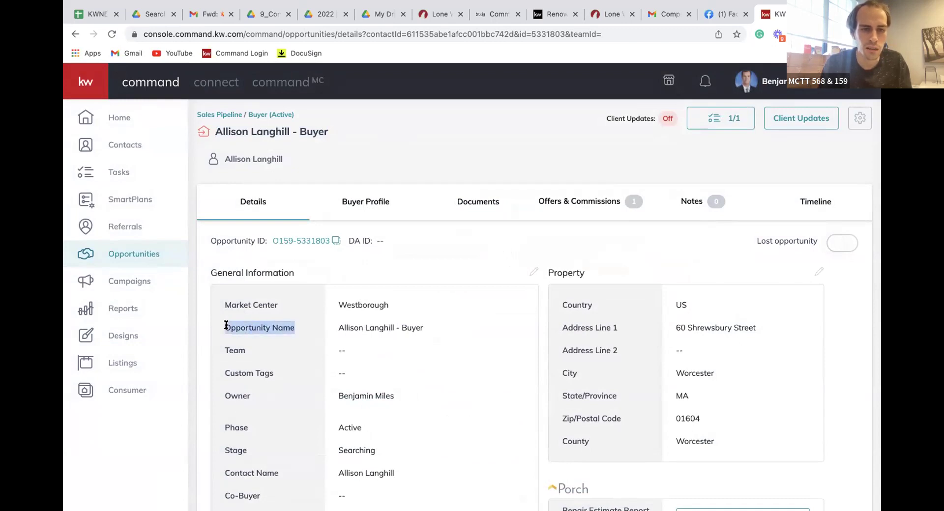
pyautogui.tripleClick(365, 328)
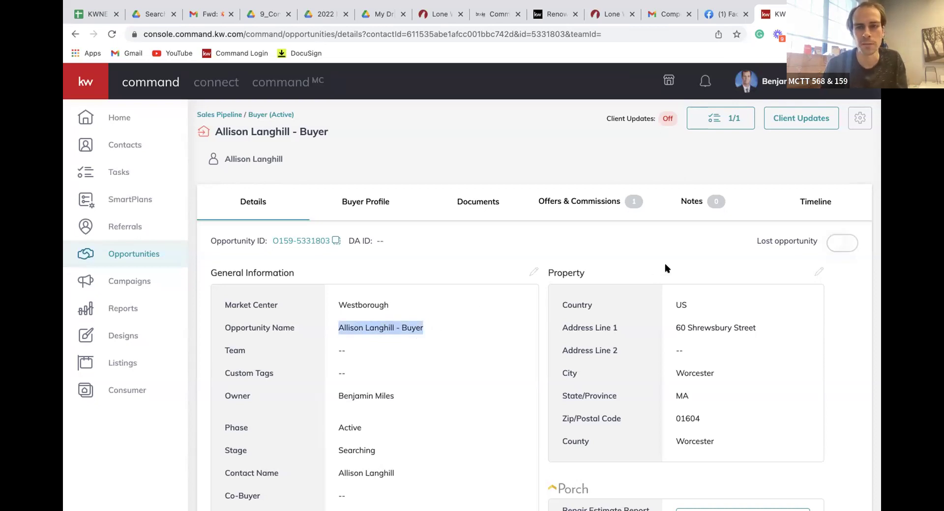
pyautogui.click(782, 122)
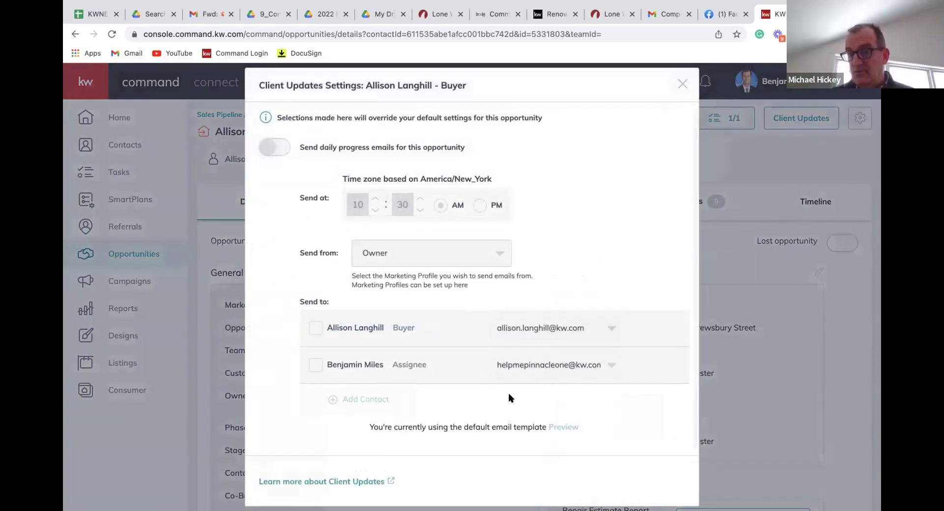
pyautogui.click(682, 85)
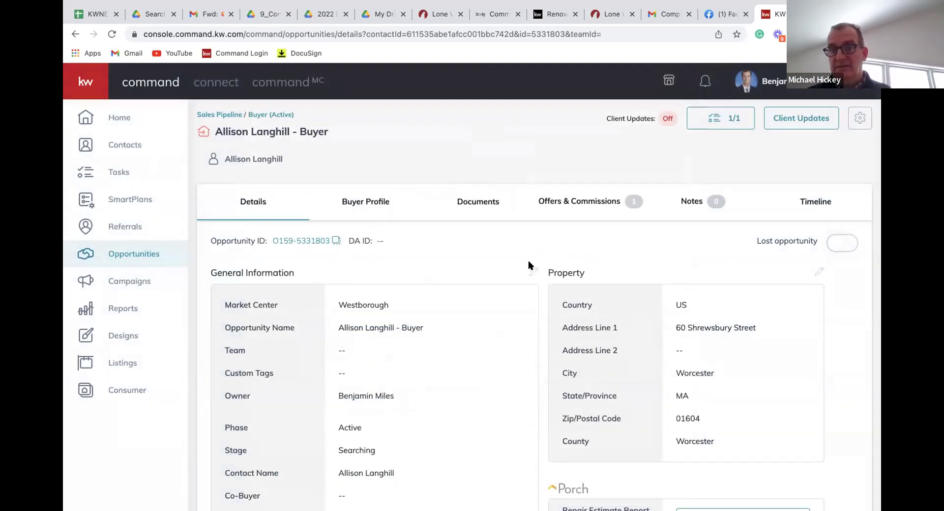
# Open the opportunity's General Information for editing, examine the contact and opportunity name fields, and close it without saving
pyautogui.click(532, 273)
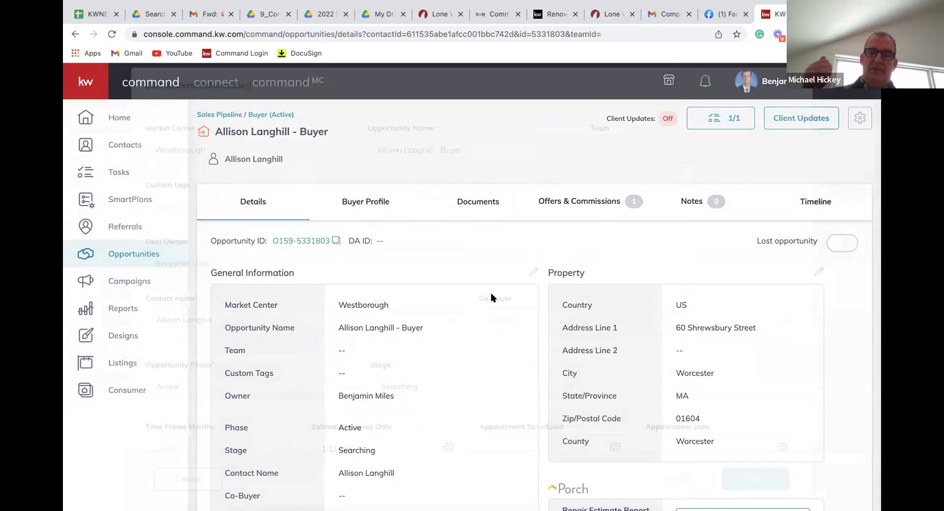
pyautogui.click(281, 320)
pyautogui.click(281, 323)
pyautogui.scroll(-1, 269, 371)
pyautogui.scroll(1, 269, 372)
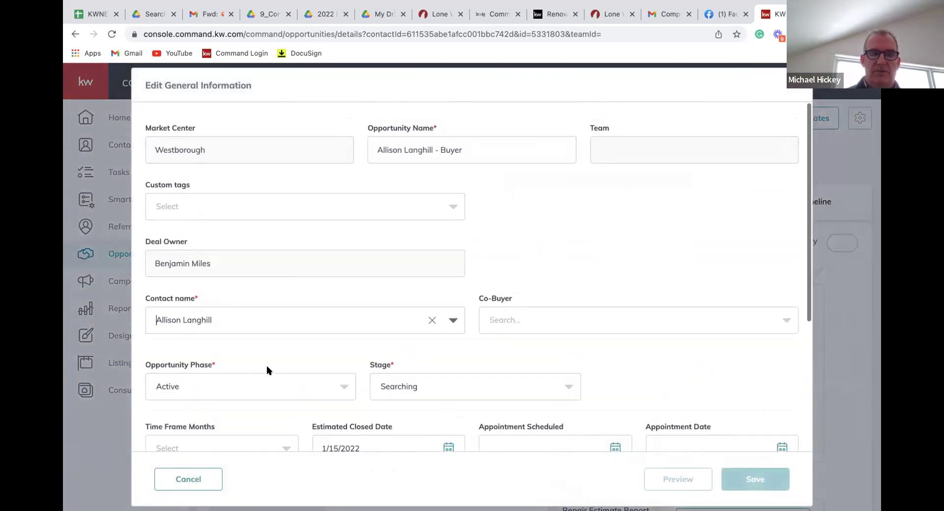
pyautogui.moveTo(479, 150); pyautogui.dragTo(306, 146)
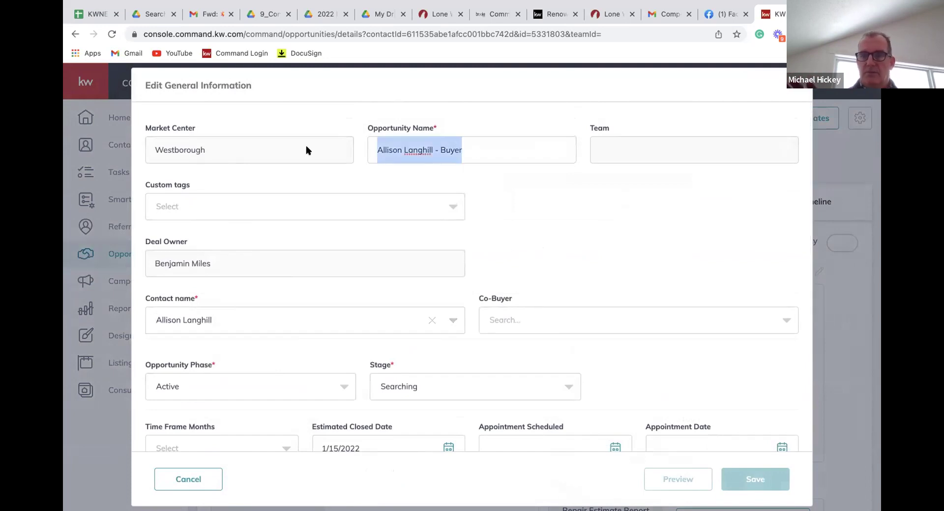
pyautogui.click(514, 147)
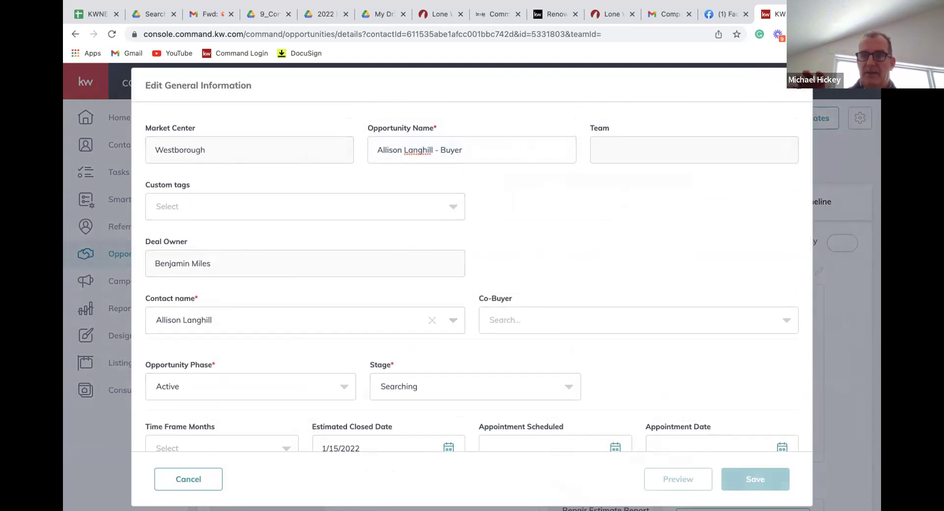
pyautogui.click(796, 85)
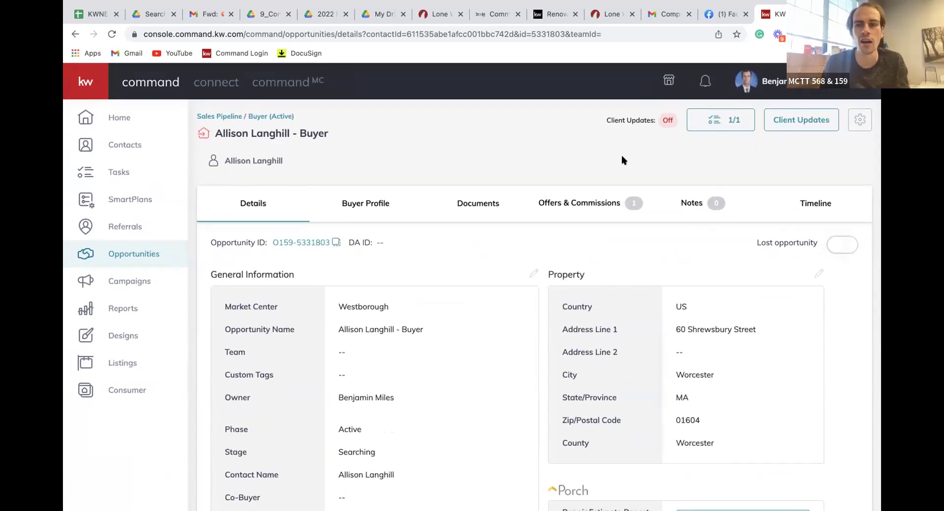
# With daily progress emails turned on in Client Updates, preview the default template's property address line and close the settings without saving
pyautogui.click(778, 126)
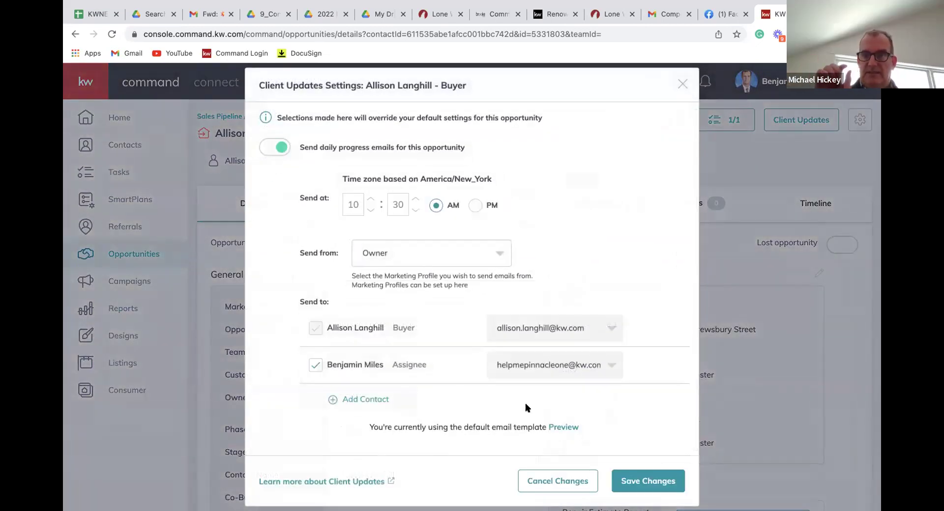
pyautogui.click(563, 428)
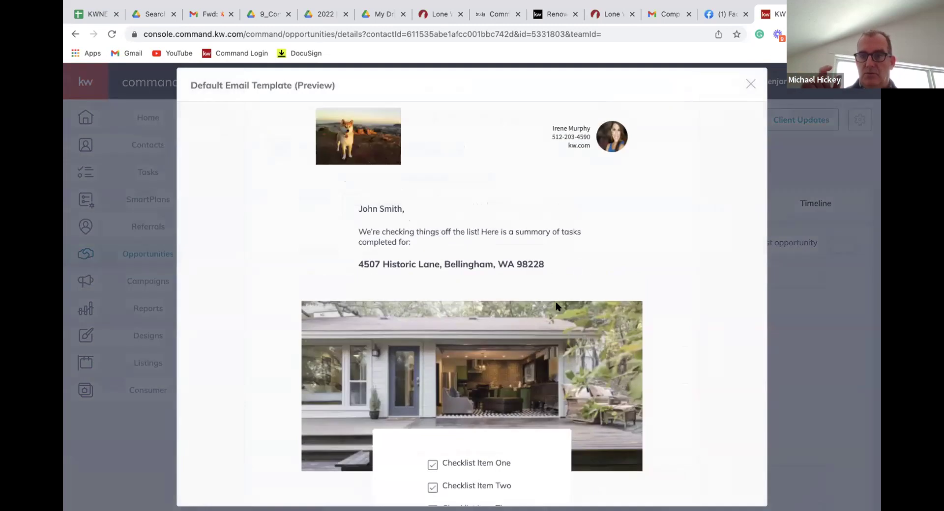
pyautogui.scroll(-5, 556, 306)
pyautogui.scroll(3, 557, 307)
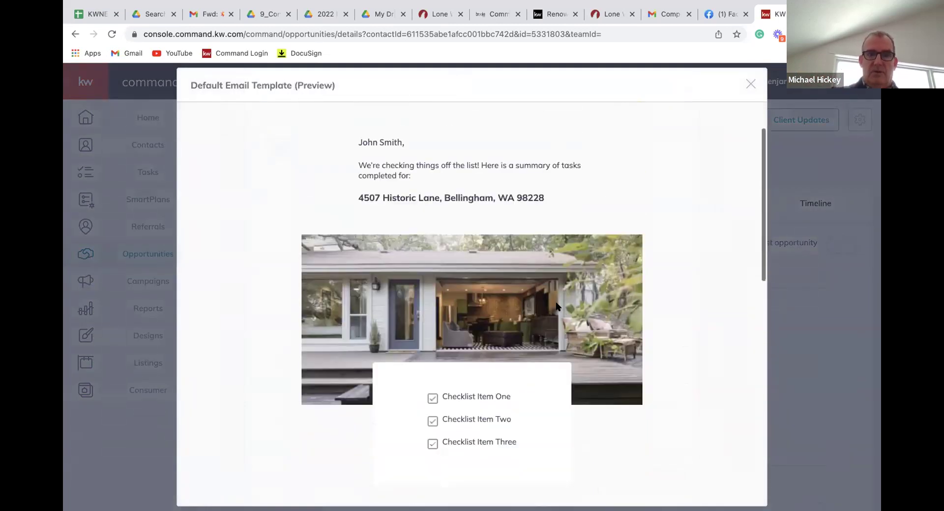
pyautogui.moveTo(540, 198); pyautogui.dragTo(356, 201)
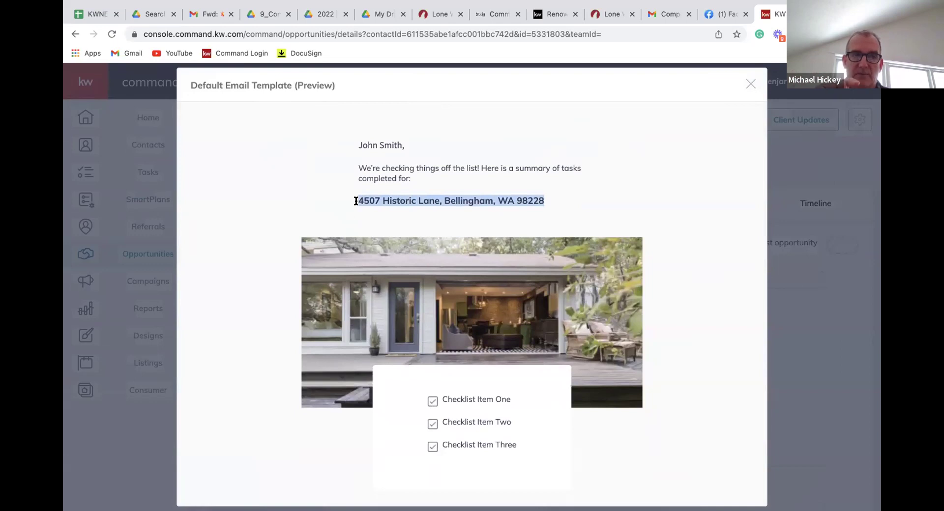
pyautogui.click(751, 84)
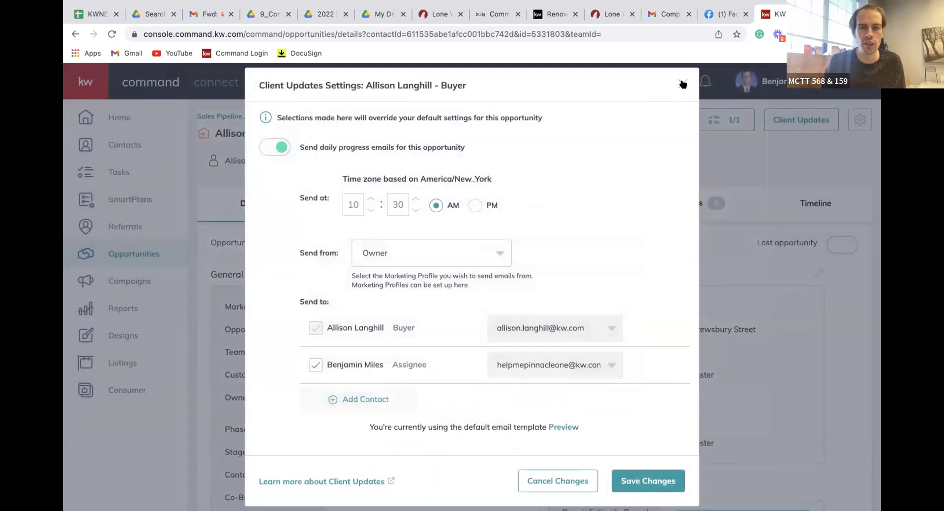
pyautogui.click(681, 84)
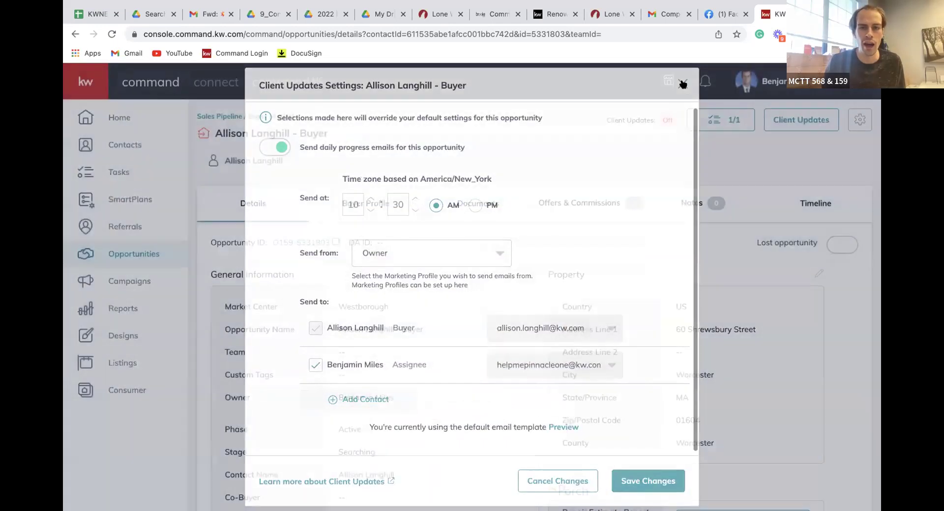
# View the opportunity's Offers & Commissions and return to the Active phase of the Buyers pipeline
pyautogui.moveTo(313, 132)
pyautogui.mouseDown()
pyautogui.moveTo(248, 131)
pyautogui.moveTo(315, 140)
pyautogui.mouseUp()
pyautogui.click(213, 133)
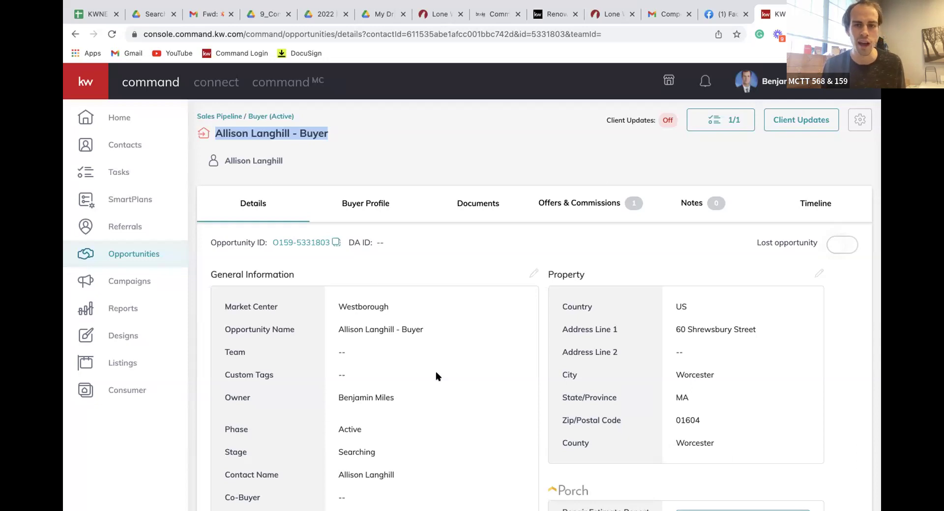
pyautogui.click(604, 196)
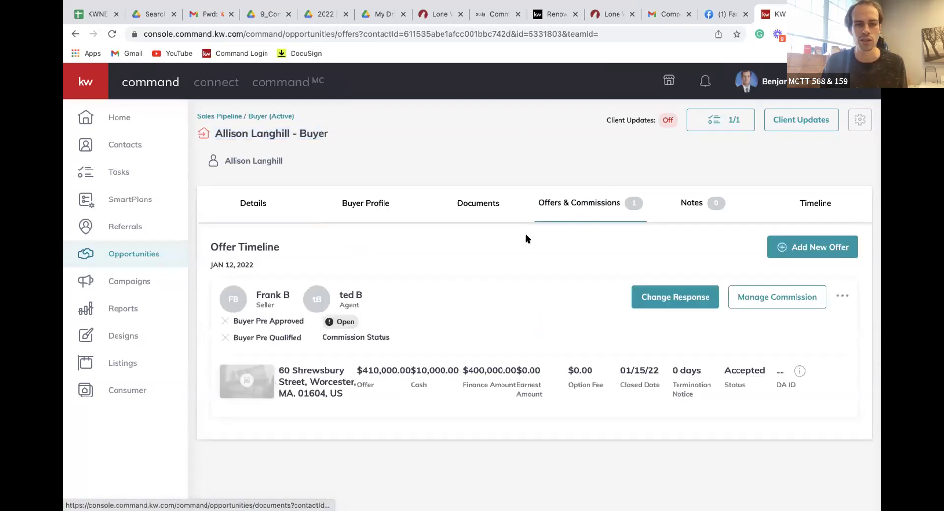
pyautogui.click(262, 117)
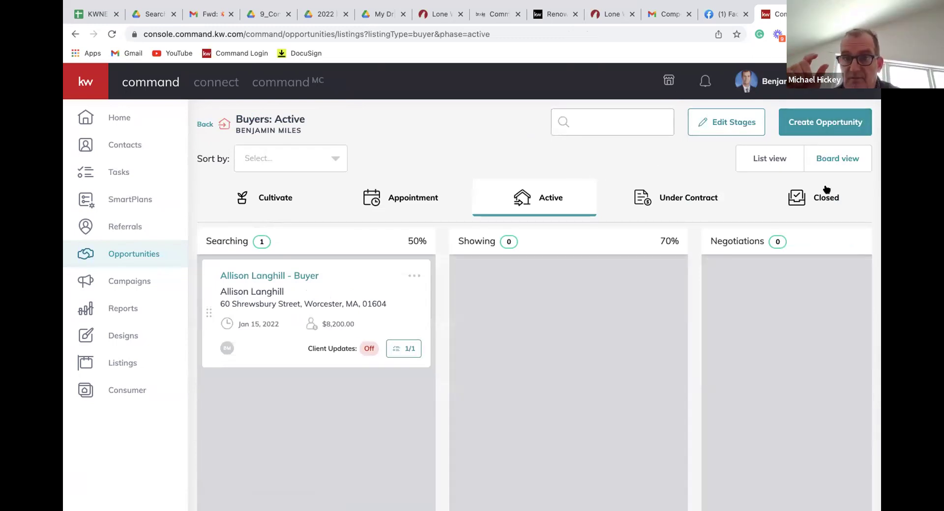
# View the buyer opportunity's Searching checklist, check the stages of the Under Contract phase, and return to the Active phase
pyautogui.click(404, 349)
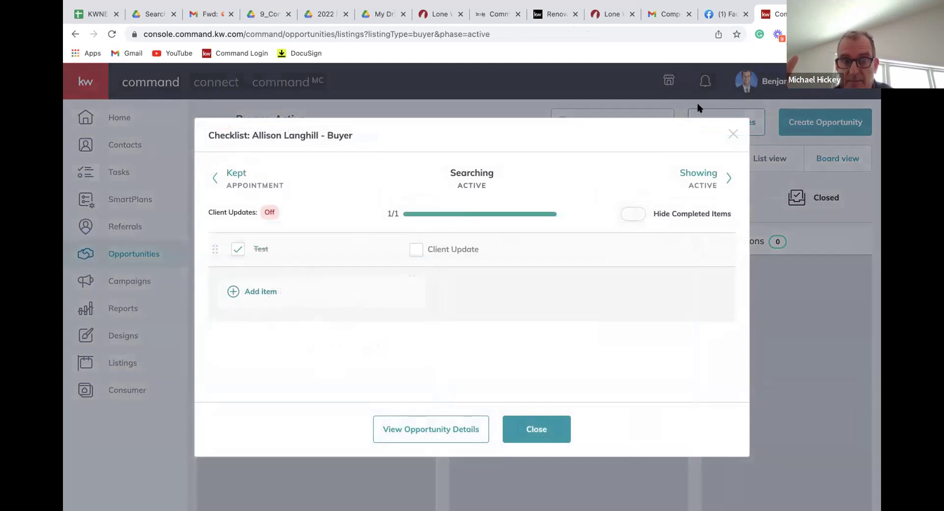
pyautogui.click(731, 136)
pyautogui.click(658, 196)
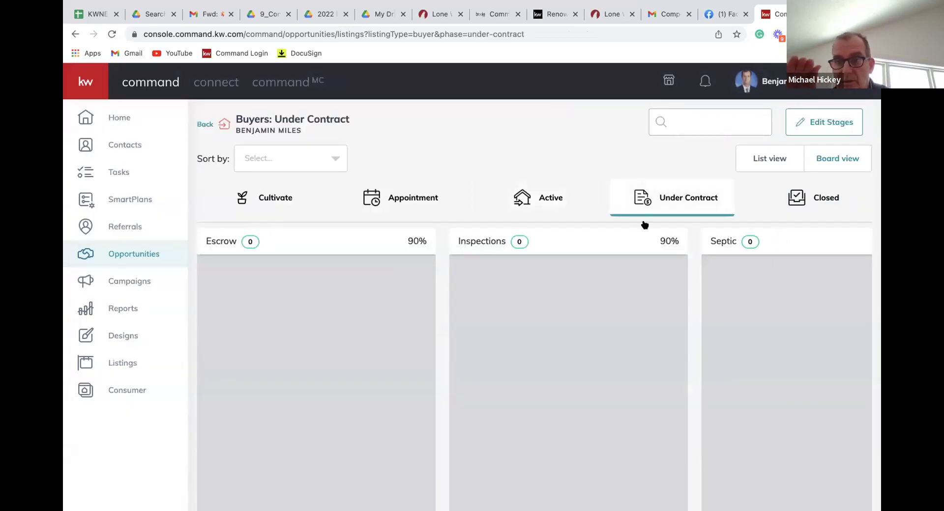
pyautogui.scroll(-2, 615, 252)
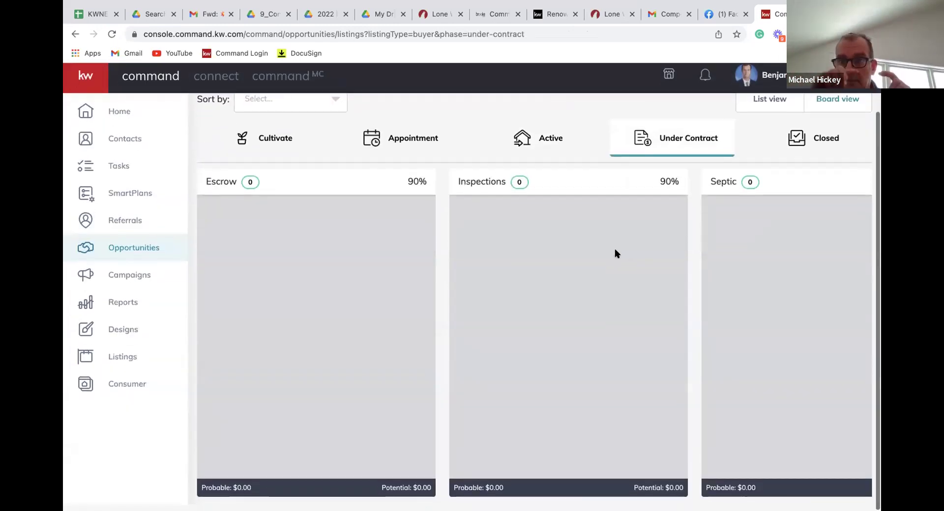
pyautogui.click(542, 147)
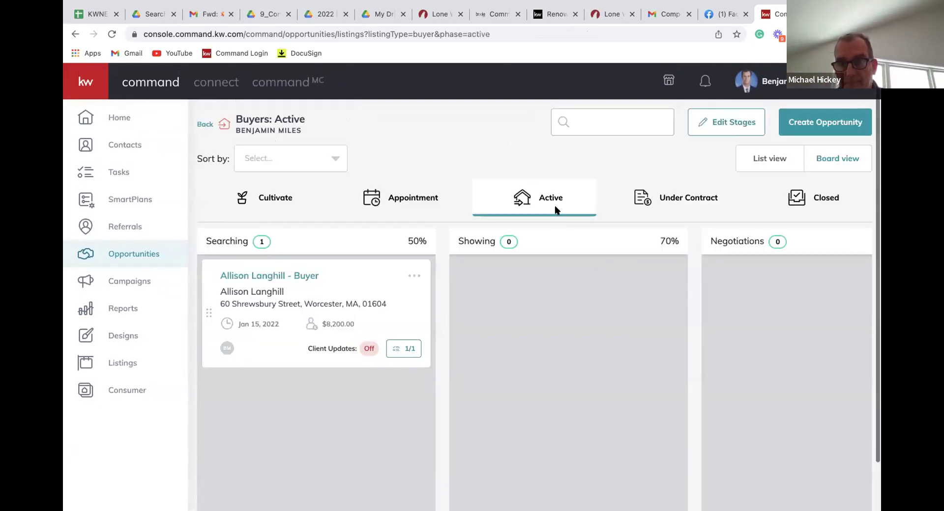
# Open the buyer opportunity's details, review its Client Updates settings through to the email template line, and close them unchanged
pyautogui.click(290, 277)
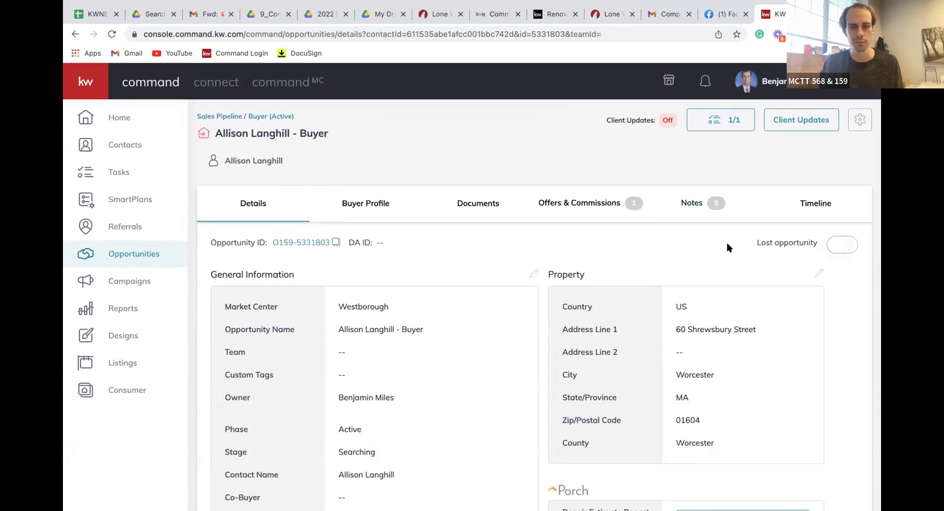
pyautogui.click(793, 120)
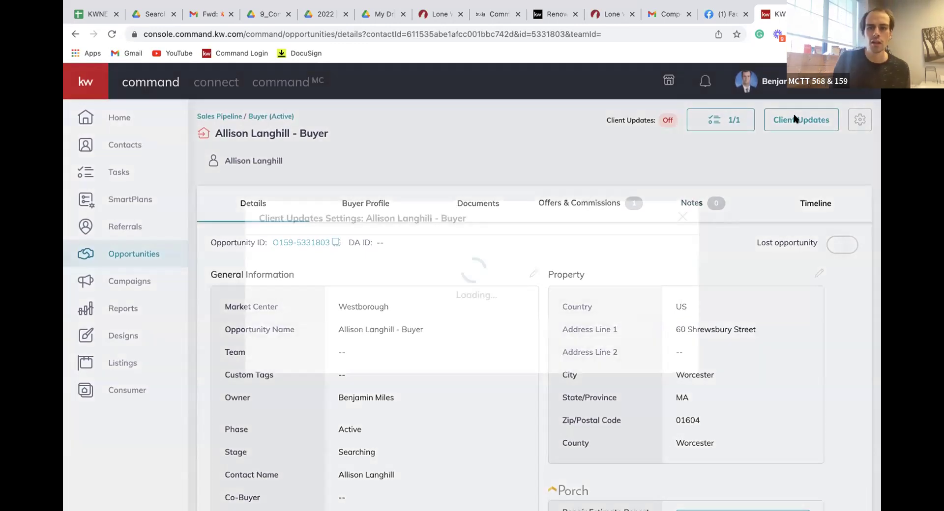
pyautogui.scroll(-2, 583, 205)
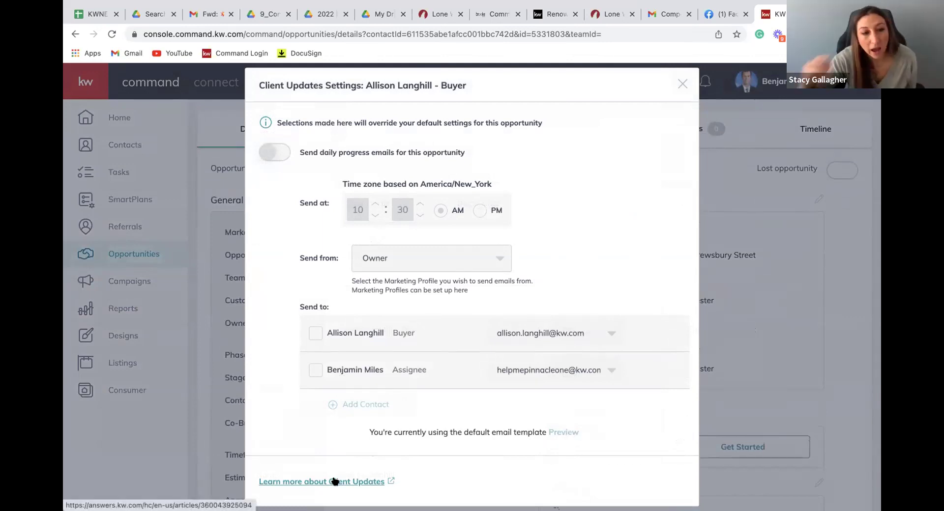
pyautogui.scroll(-1, 354, 443)
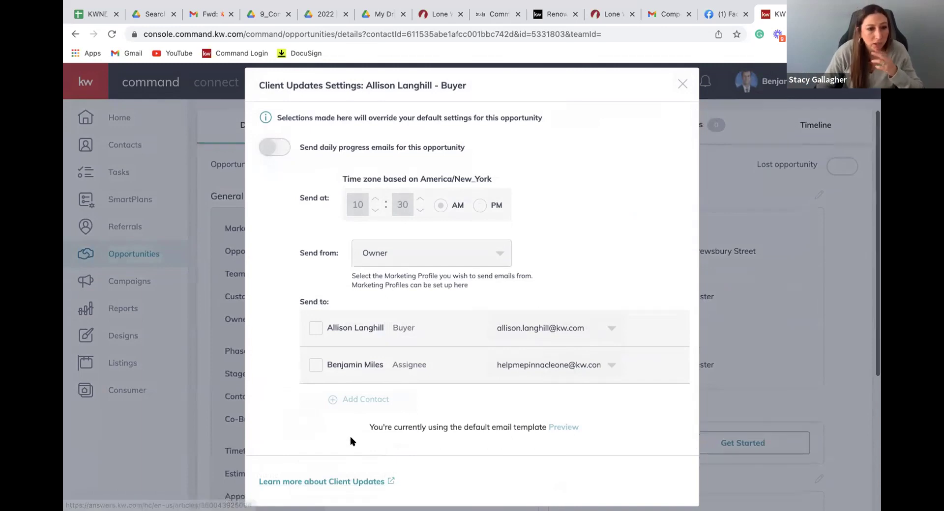
pyautogui.click(683, 83)
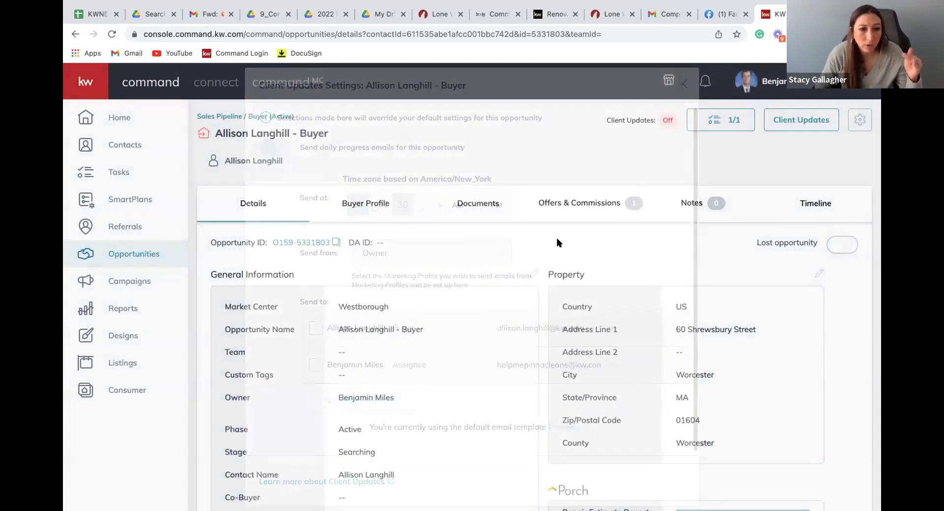
# From the opportunity's Documents view, open the Searching checklist, flag the Test item as a client update, and close the checklist
pyautogui.click(411, 192)
pyautogui.click(499, 194)
pyautogui.click(607, 128)
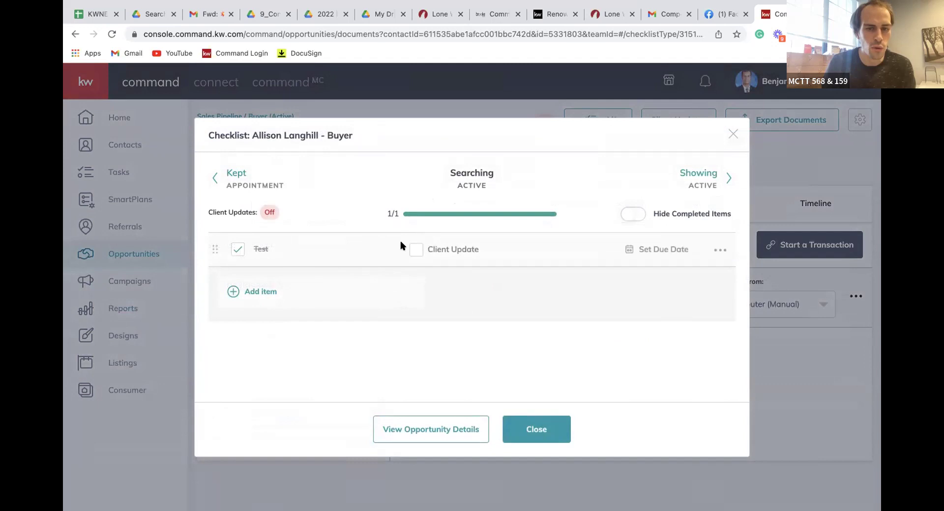
pyautogui.click(414, 251)
pyautogui.click(414, 251)
pyautogui.click(414, 250)
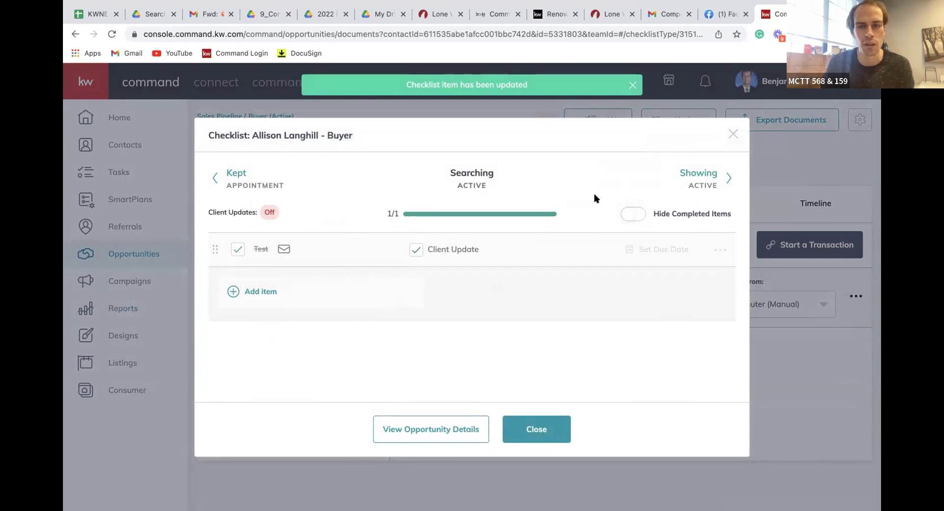
pyautogui.click(727, 133)
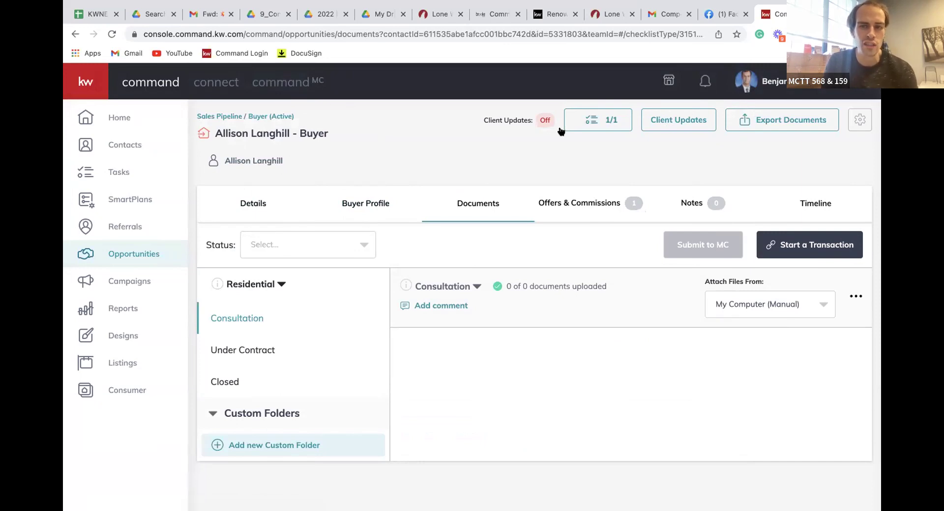
# Switch on daily progress emails in the opportunity's Client Updates settings, then cancel the changes
pyautogui.click(664, 121)
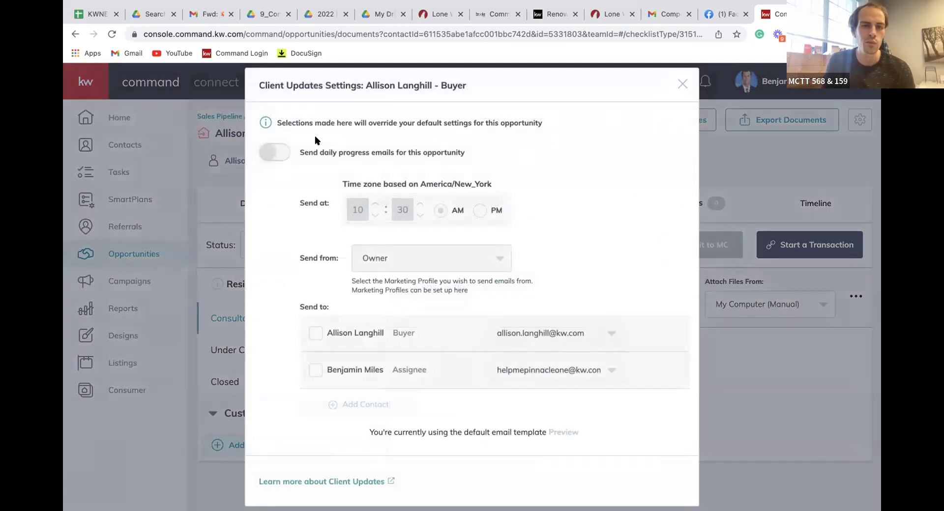
pyautogui.click(268, 152)
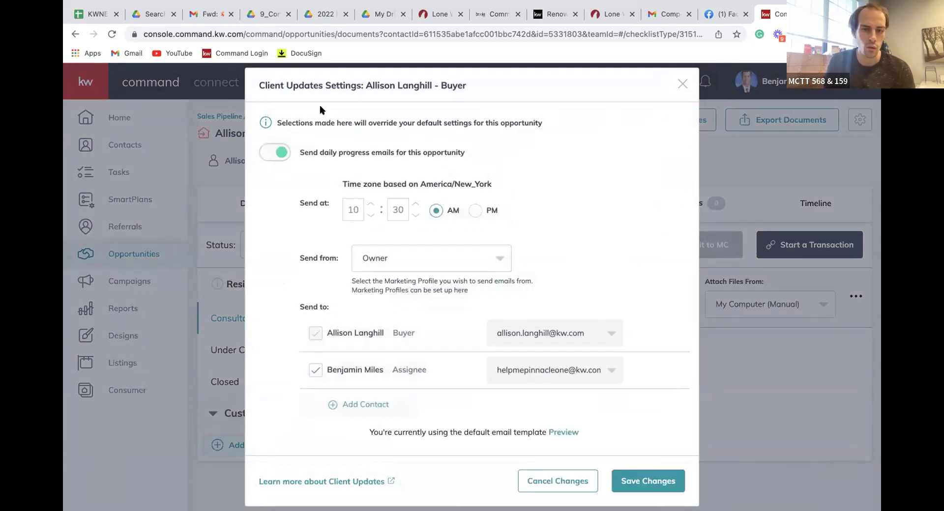
pyautogui.click(571, 482)
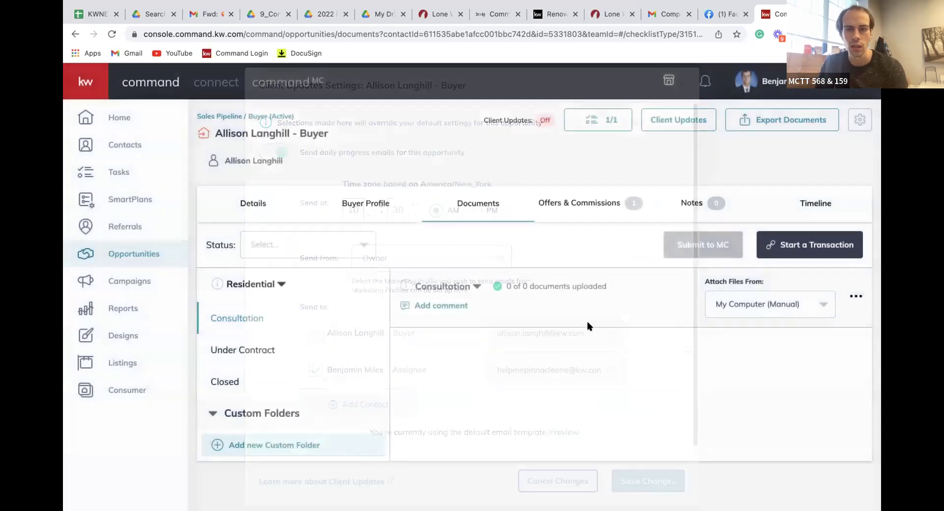
# Remove the client update flag from the Test item in the Searching checklist and add two items, "kdjsalk" and "l;adsf"
pyautogui.click(592, 118)
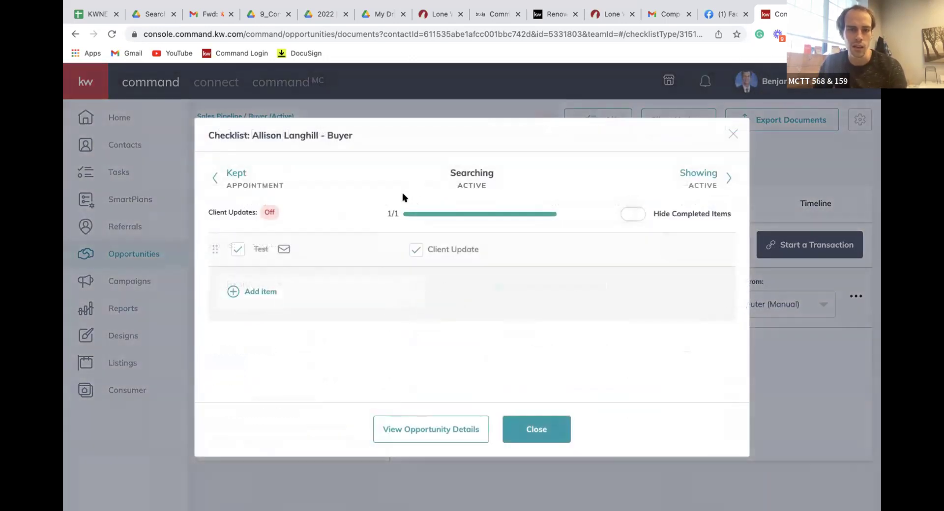
pyautogui.click(418, 250)
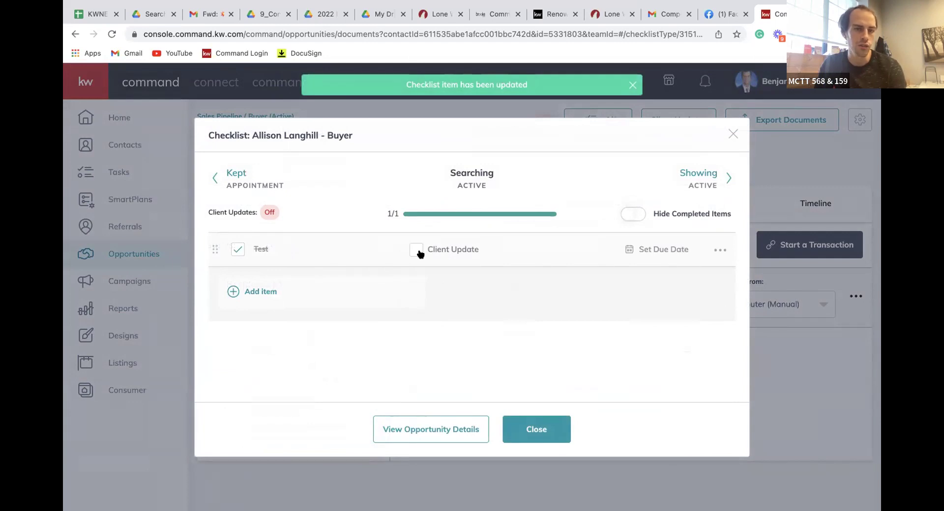
pyautogui.click(292, 283)
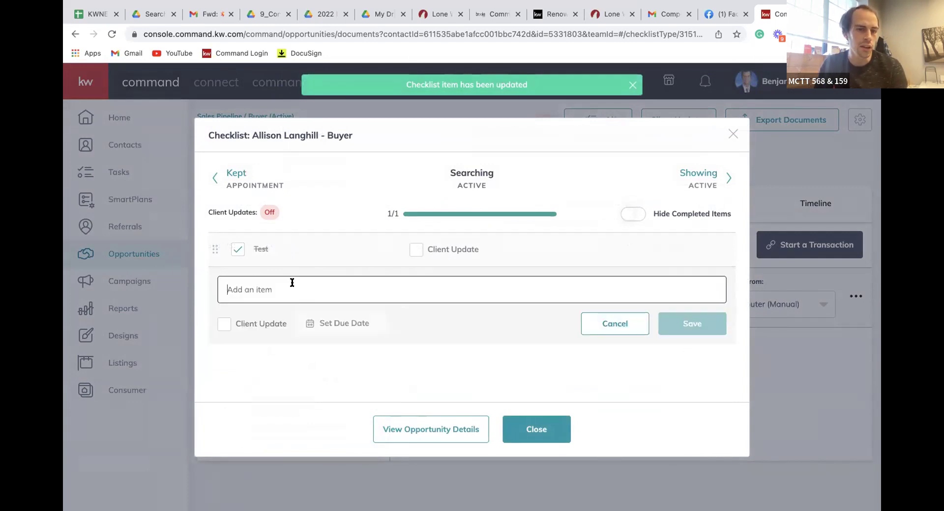
pyautogui.write('kdjsalk')
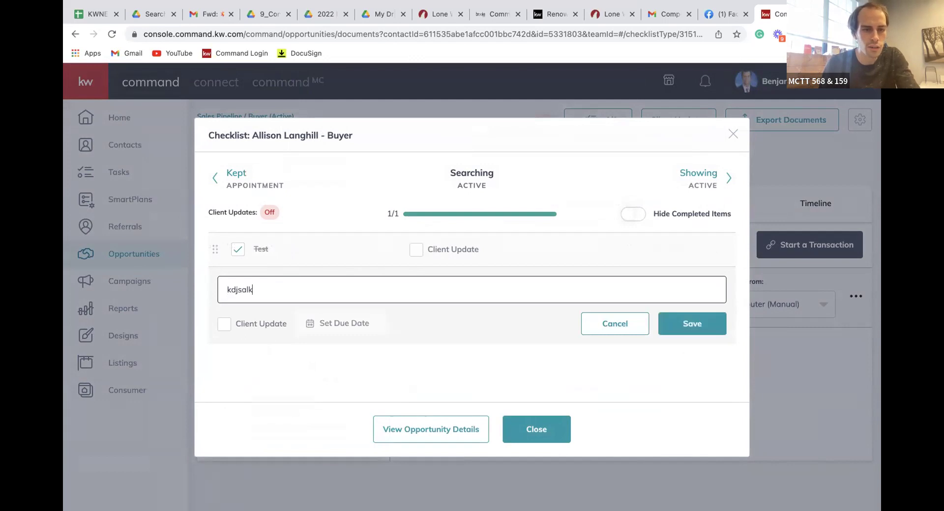
pyautogui.click(698, 330)
pyautogui.click(266, 325)
pyautogui.write('l;adsf')
pyautogui.click(710, 354)
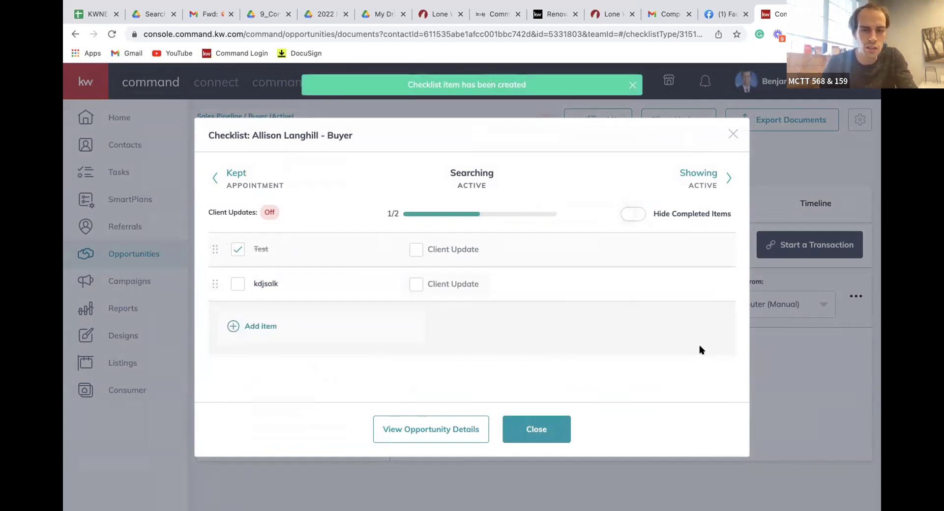
# Mark the "kdjsalk" and "l;adsf" checklist items as completed and close the checklist
pyautogui.click(239, 285)
pyautogui.click(238, 319)
pyautogui.scroll(2, 243, 274)
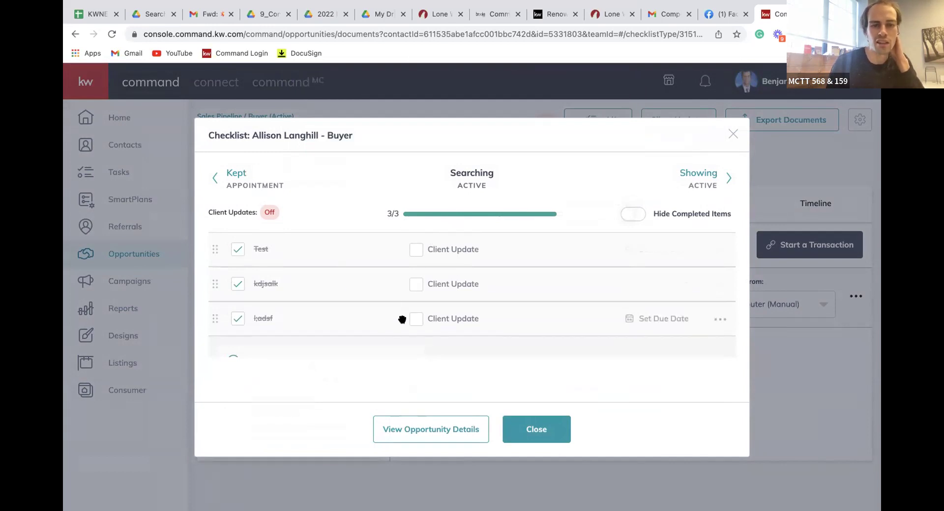
pyautogui.click(733, 134)
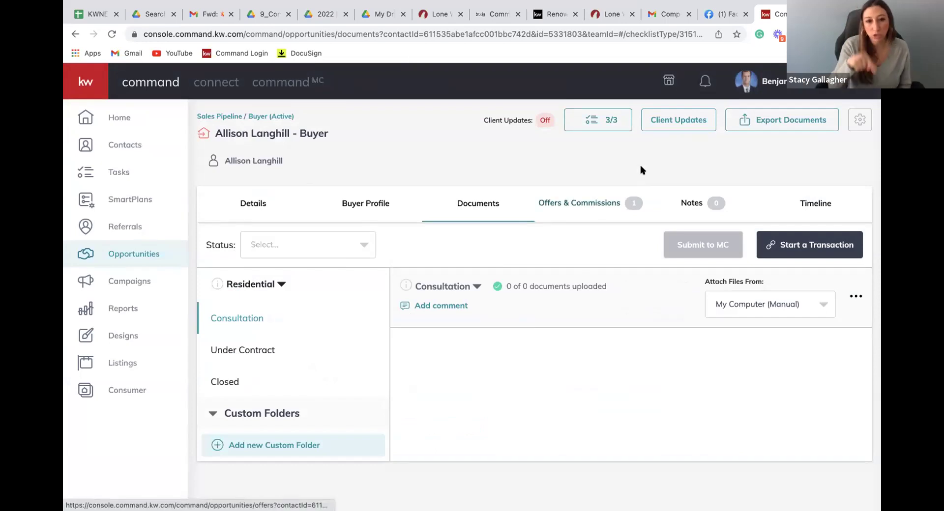
# Reopen the checklist, flag the completed Test item as a client update, clear the flag again, and close the checklist
pyautogui.click(606, 119)
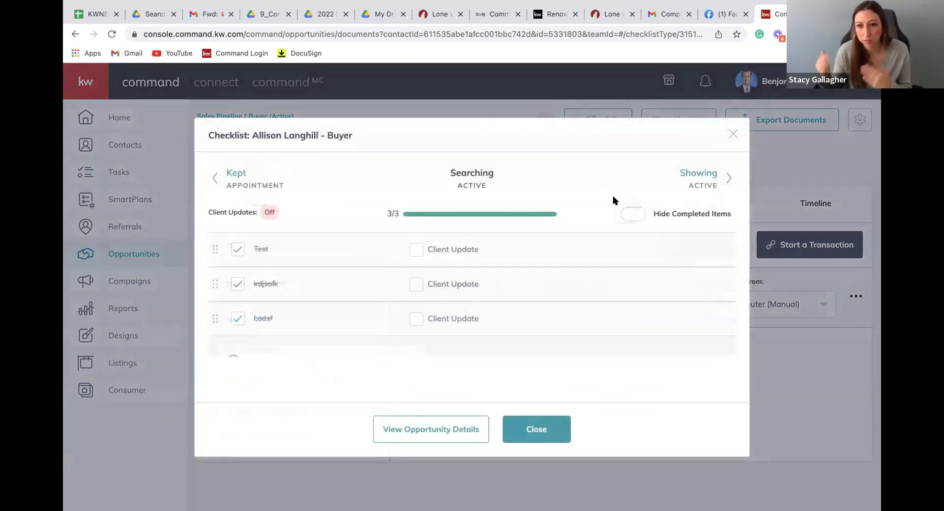
pyautogui.click(416, 251)
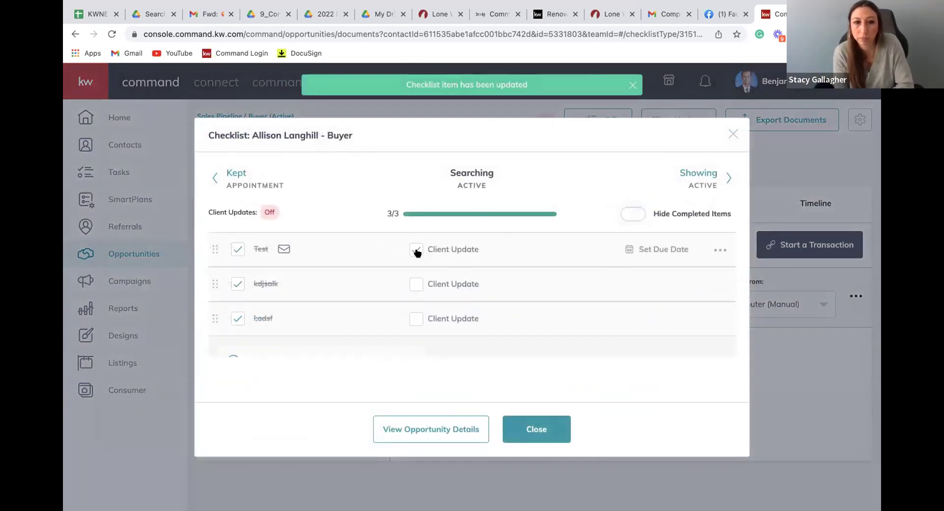
pyautogui.click(416, 251)
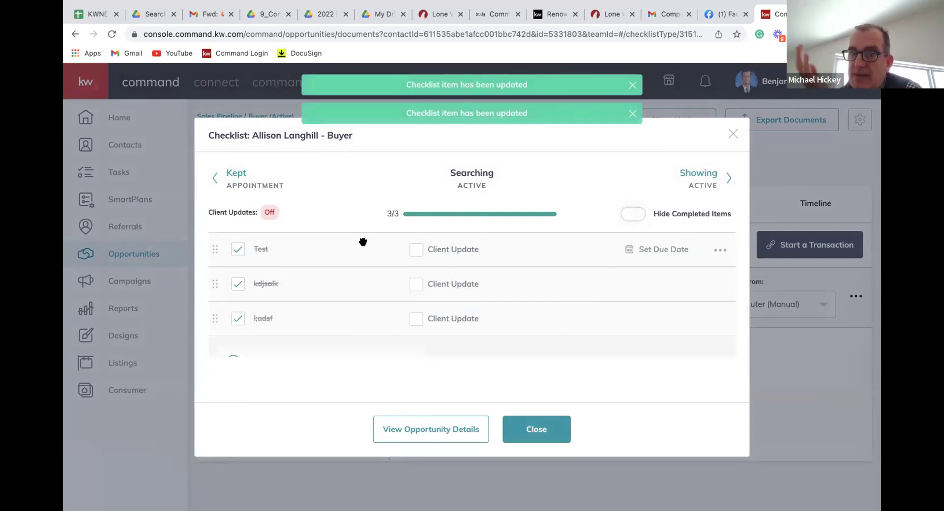
pyautogui.click(733, 134)
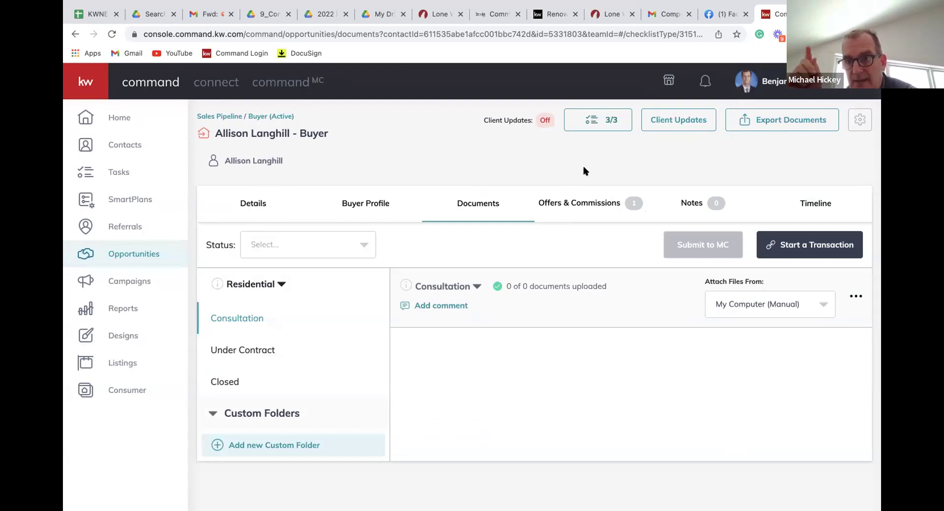
# Open the Cultivate phase of the Listings pipeline, check the Under Contract phase, and return to Cultivate
pyautogui.click(101, 255)
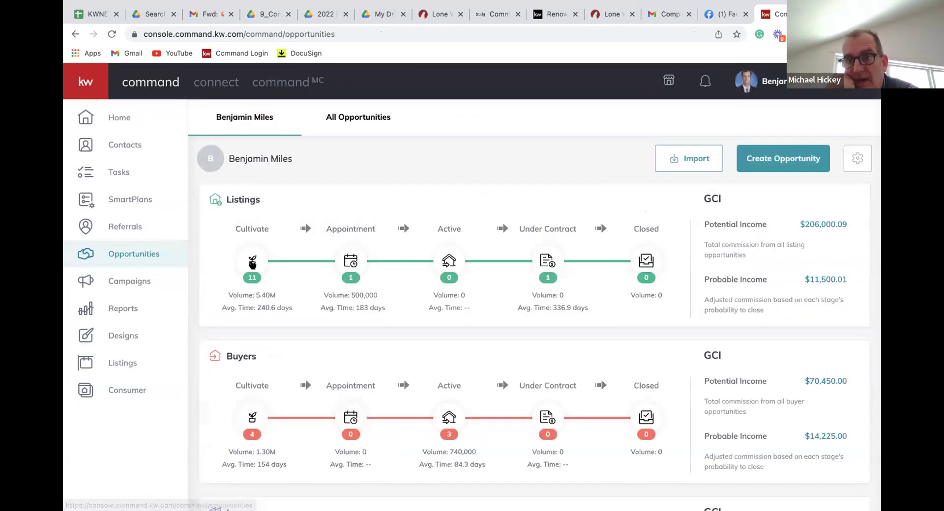
pyautogui.click(256, 264)
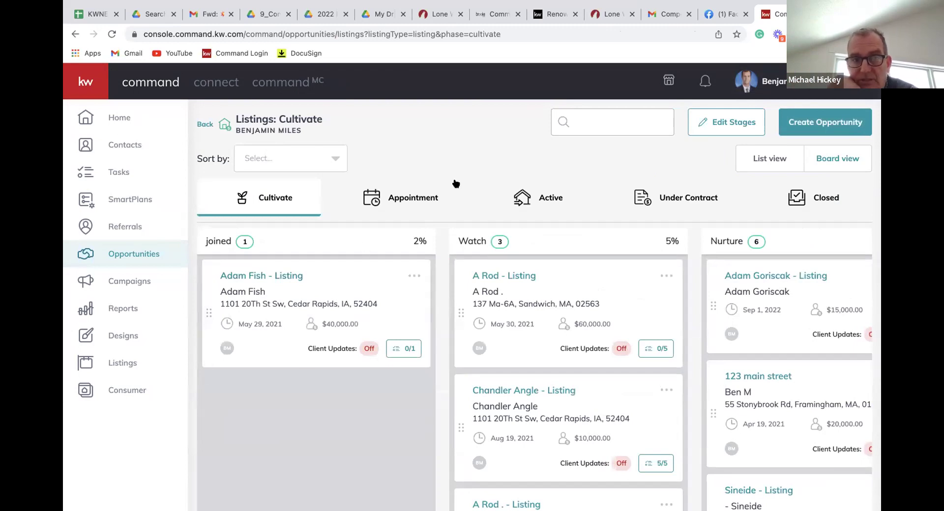
pyautogui.click(642, 209)
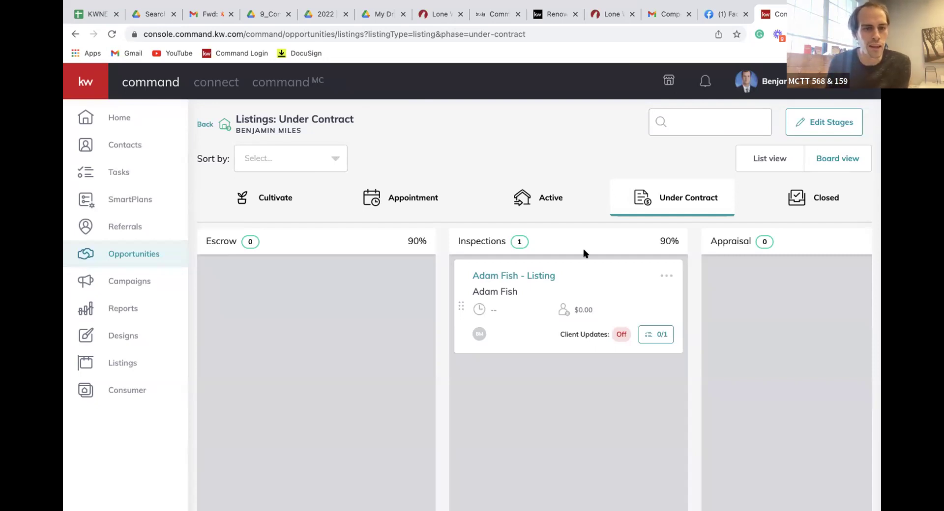
pyautogui.click(257, 198)
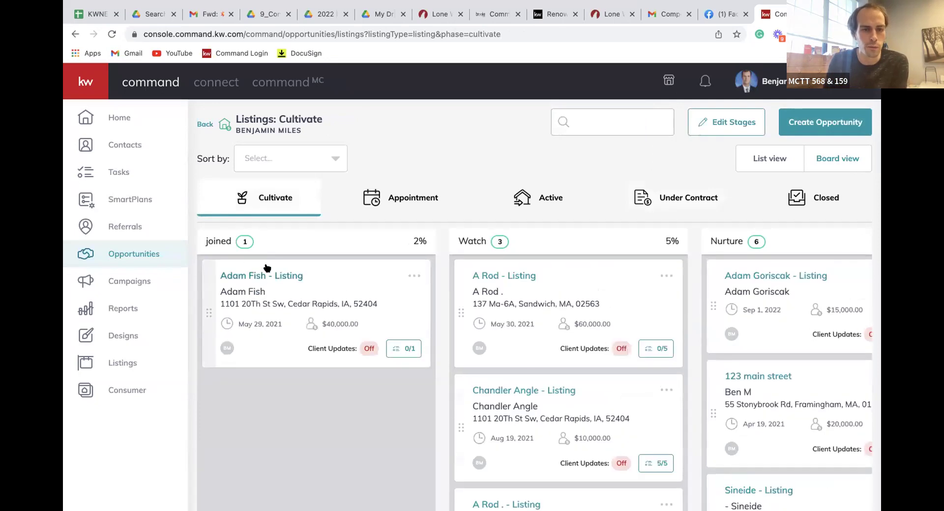
# Open the Closed phase of the Listings pipeline for stage editing and open the Closed stage's checklist
pyautogui.click(831, 195)
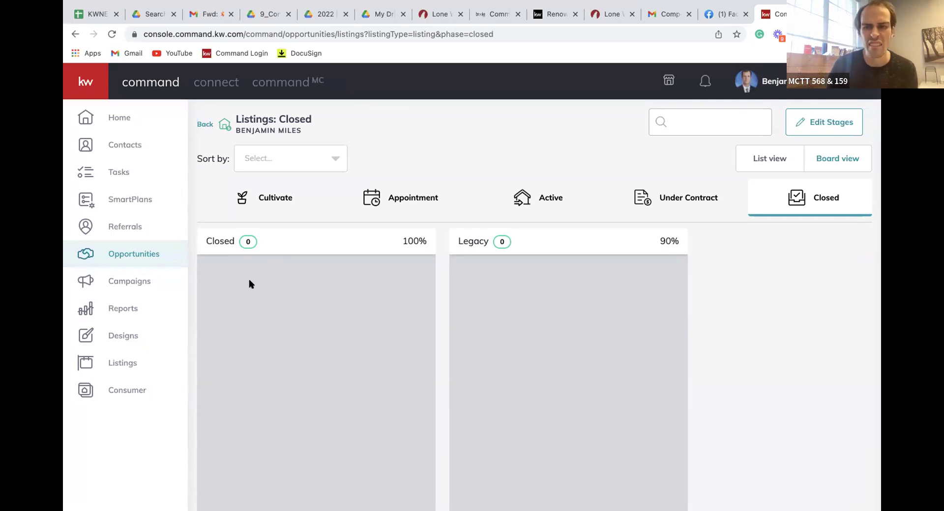
pyautogui.click(799, 129)
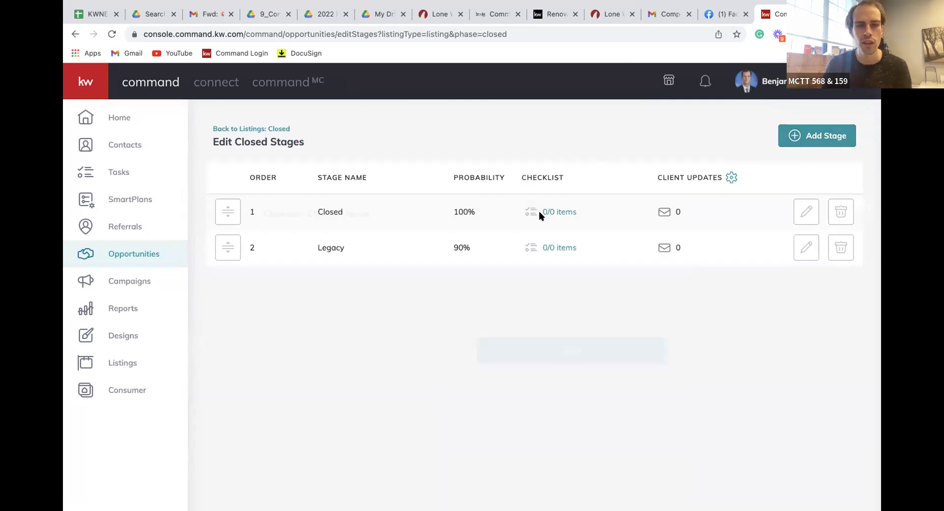
pyautogui.click(539, 214)
# Add the item "MAKE SURE TO BUY A CLOSING GIFT" to the Closed stage checklist
pyautogui.click(283, 289)
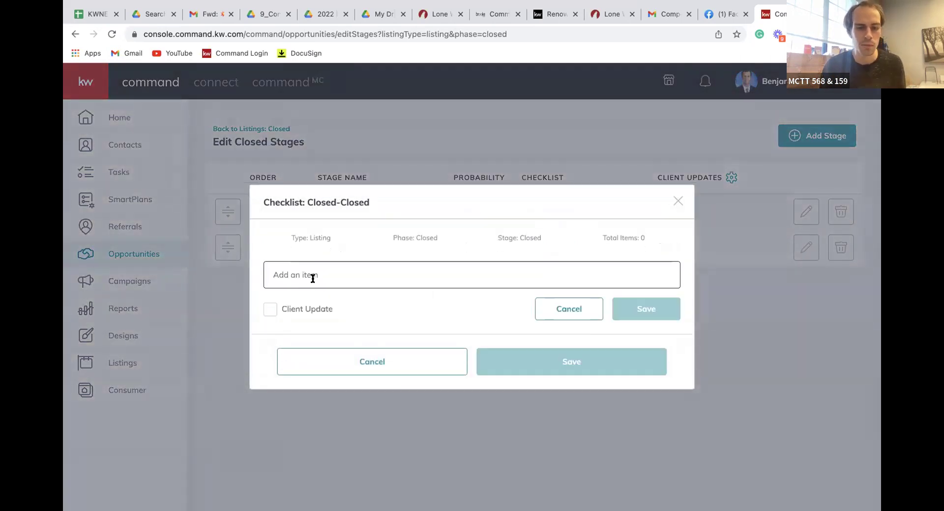
pyautogui.write('MKW')
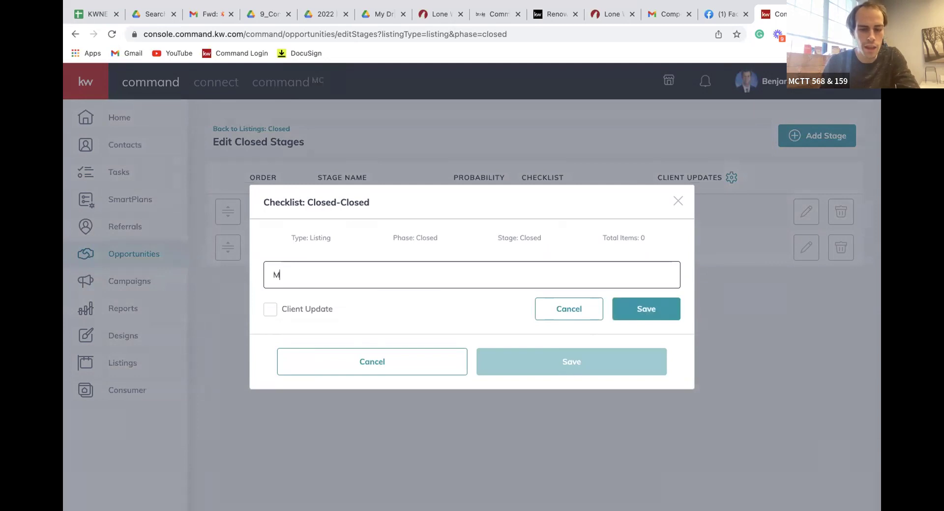
pyautogui.press('BackSpace')
pyautogui.press('BackSpace')
pyautogui.press('BackSpace')
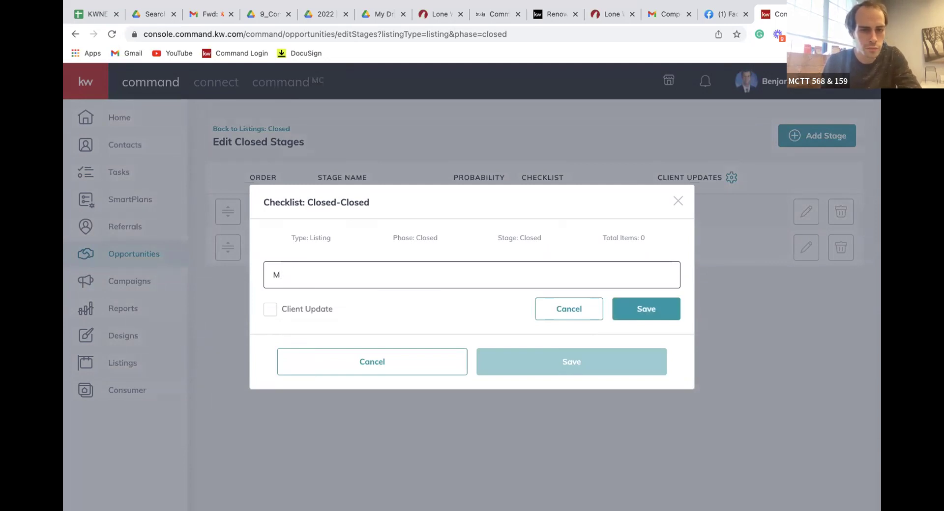
pyautogui.press('BackSpace')
pyautogui.write('MAKE')
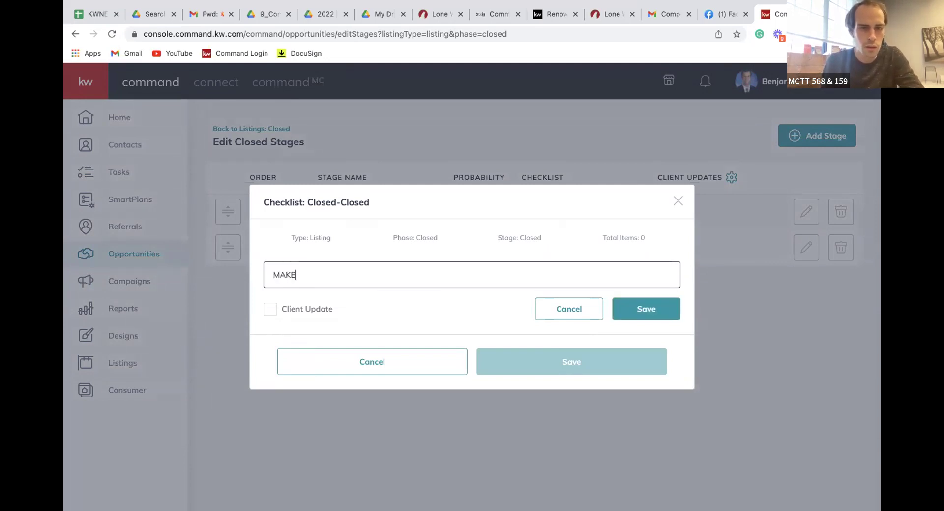
pyautogui.write(' SURE TO ')
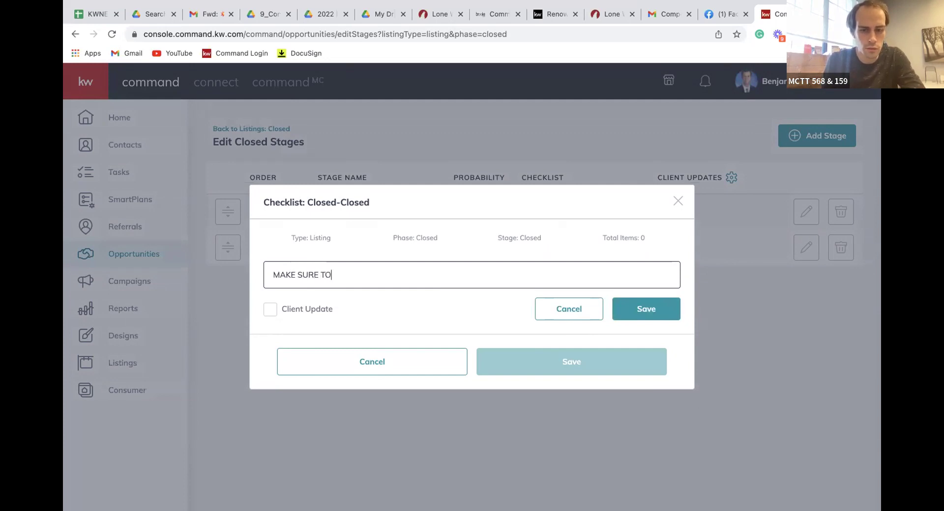
pyautogui.write('BUY')
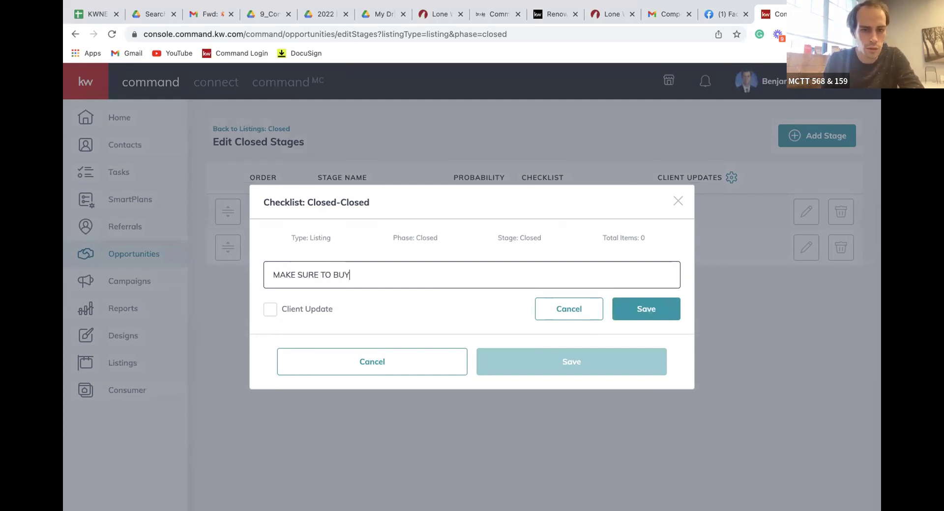
pyautogui.write(' A CLOS')
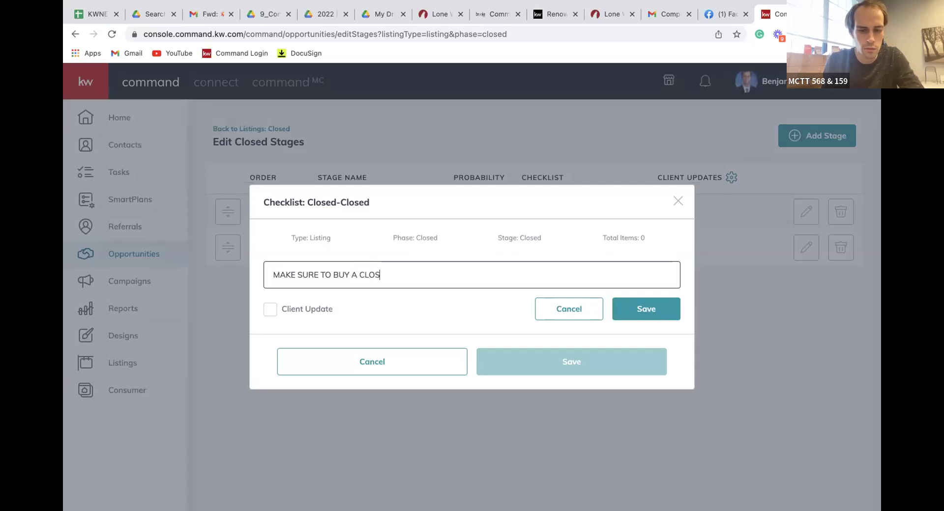
pyautogui.write('ING GIFT')
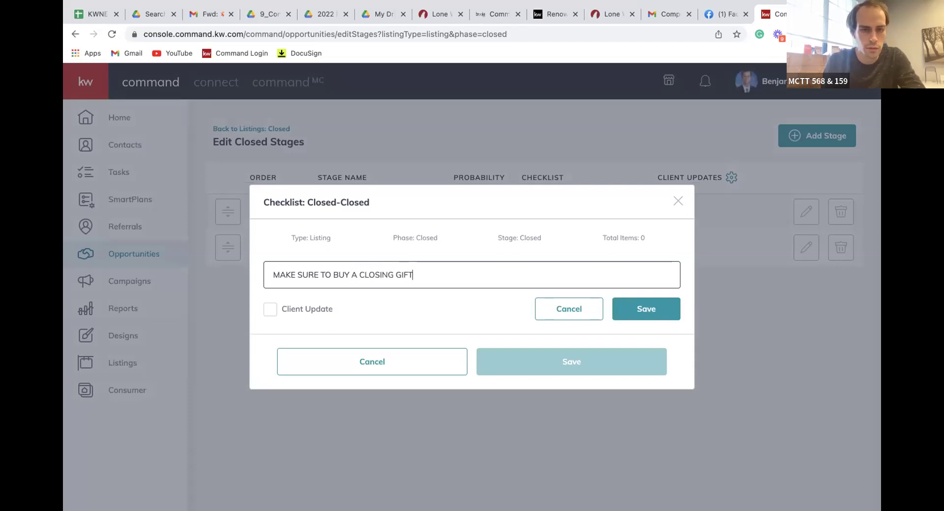
pyautogui.click(655, 303)
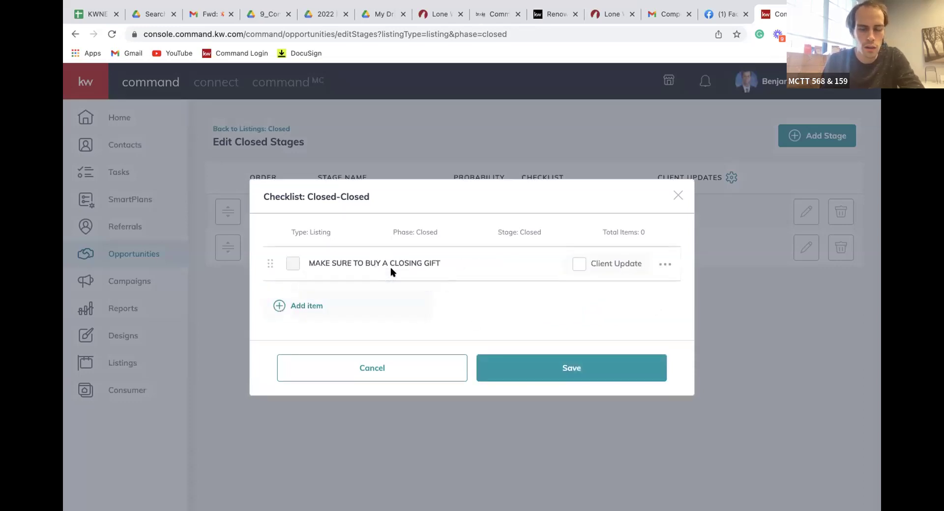
# Add a second checklist item, "I bought you a closing gift!", and save the Closed stage checklist
pyautogui.click(305, 304)
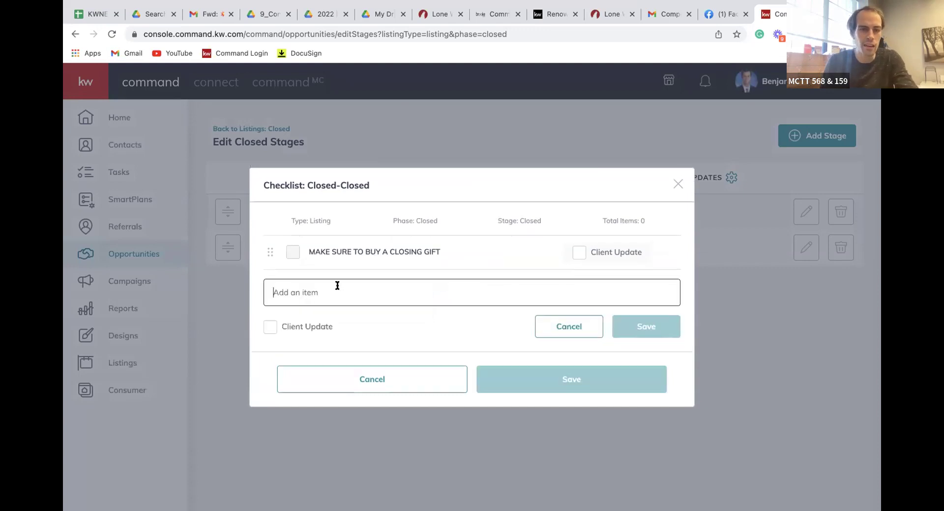
pyautogui.write('I BOUG')
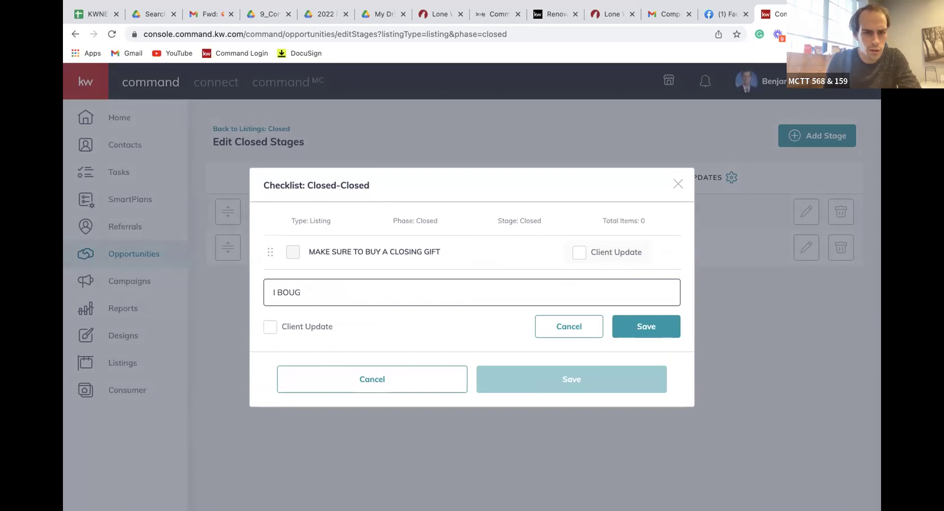
pyautogui.press('BackSpace')
pyautogui.press('BackSpace')
pyautogui.press('BackSpace')
pyautogui.press('BackSpace')
pyautogui.press('BackSpace')
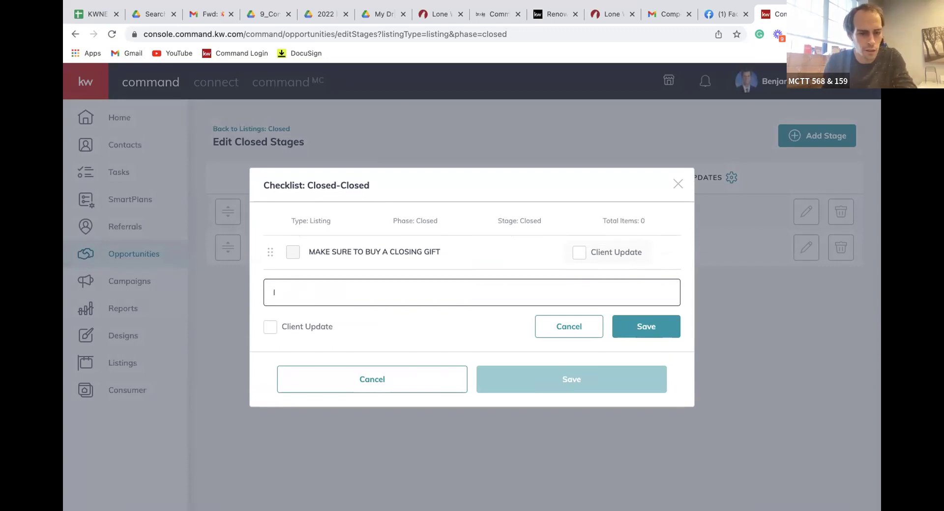
pyautogui.write('bou')
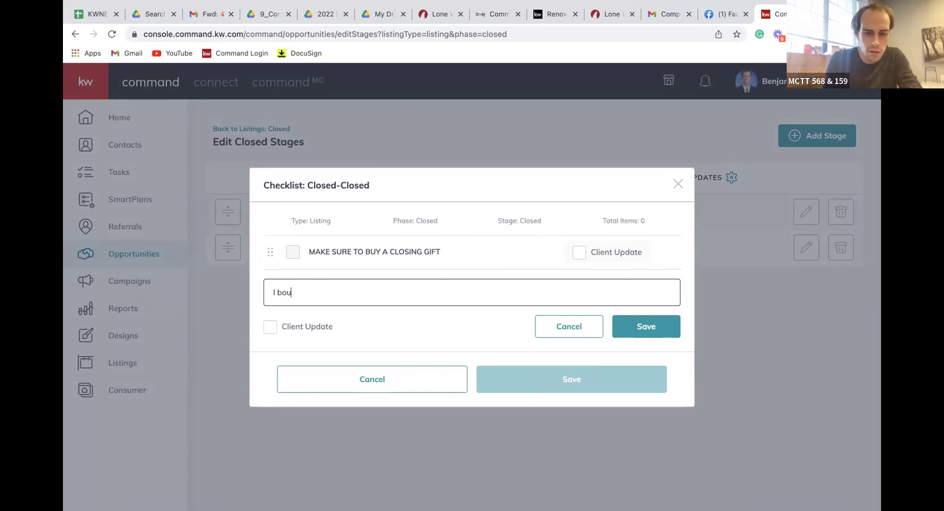
pyautogui.write('ght')
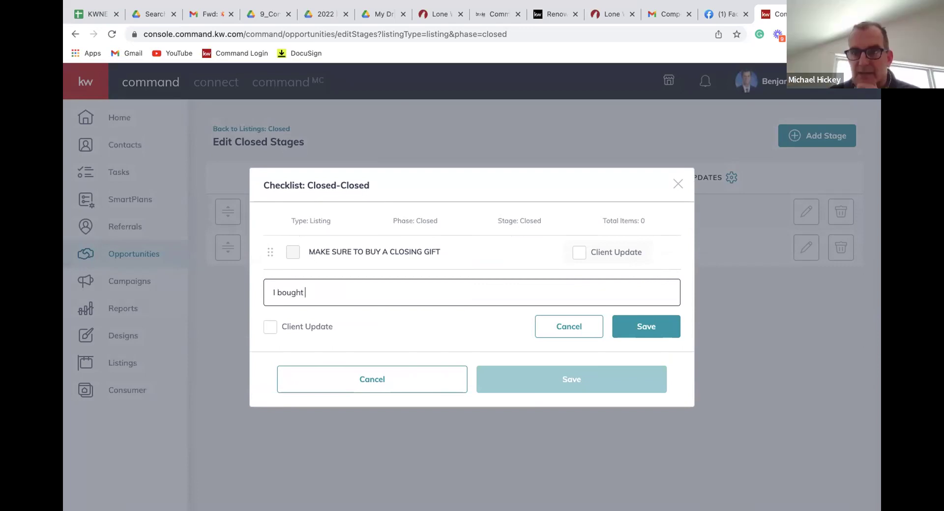
pyautogui.write(' y')
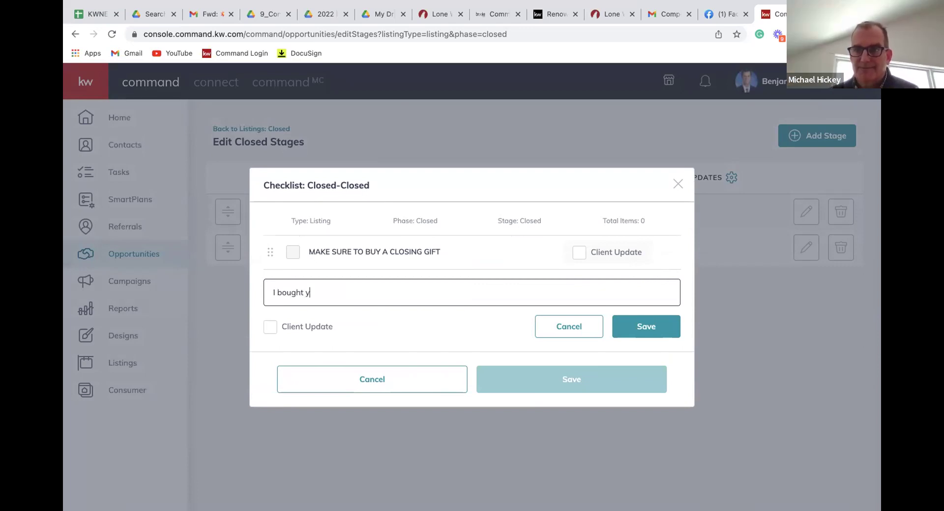
pyautogui.write('ou a closing gift')
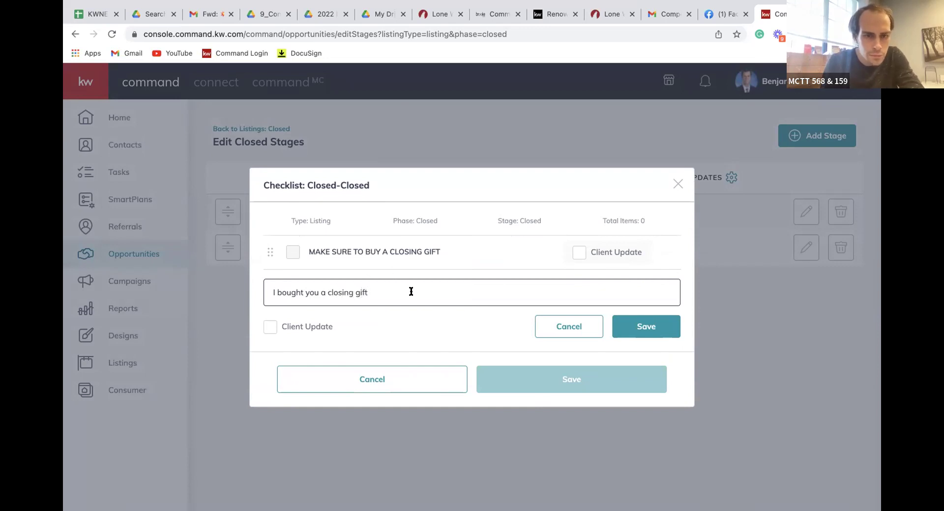
pyautogui.write('!')
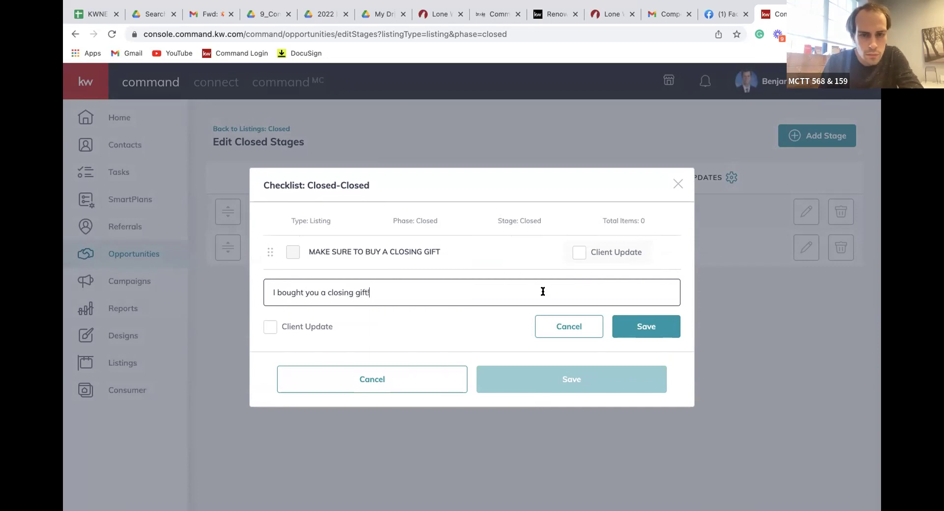
pyautogui.click(630, 327)
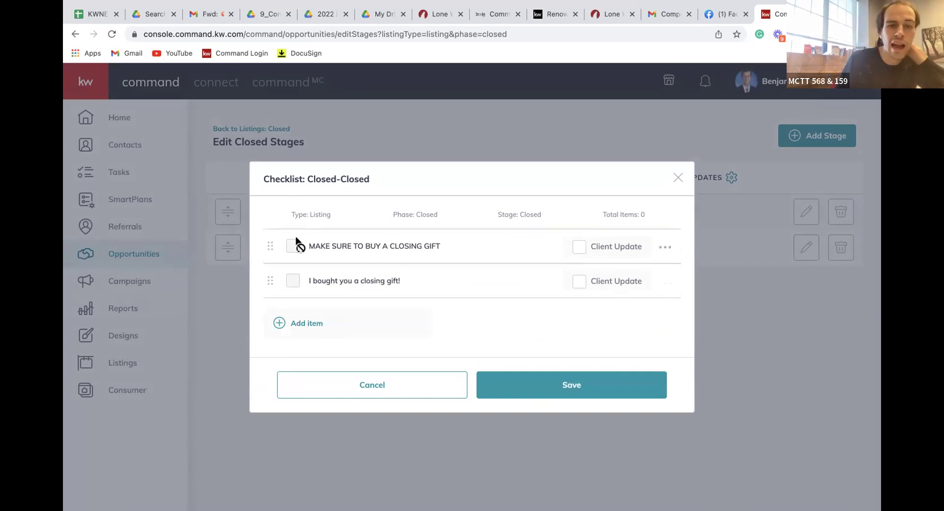
pyautogui.click(548, 391)
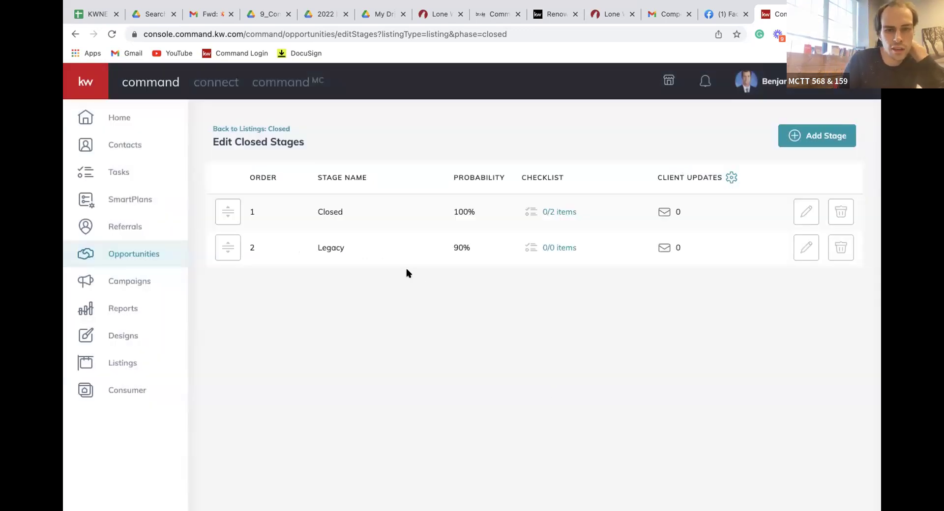
# Reopen the Closed stage checklist, flag "I bought you a closing gift!" as a client update, and discard the change
pyautogui.click(564, 212)
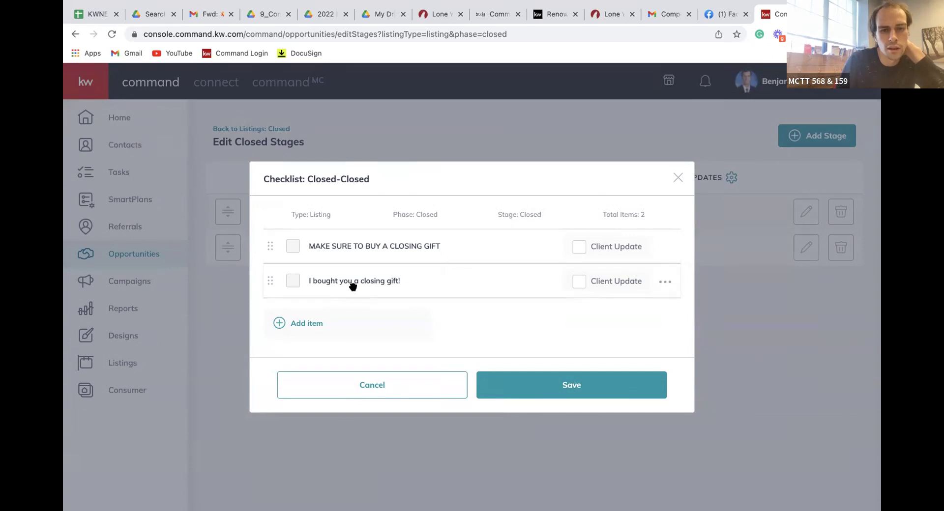
pyautogui.click(578, 283)
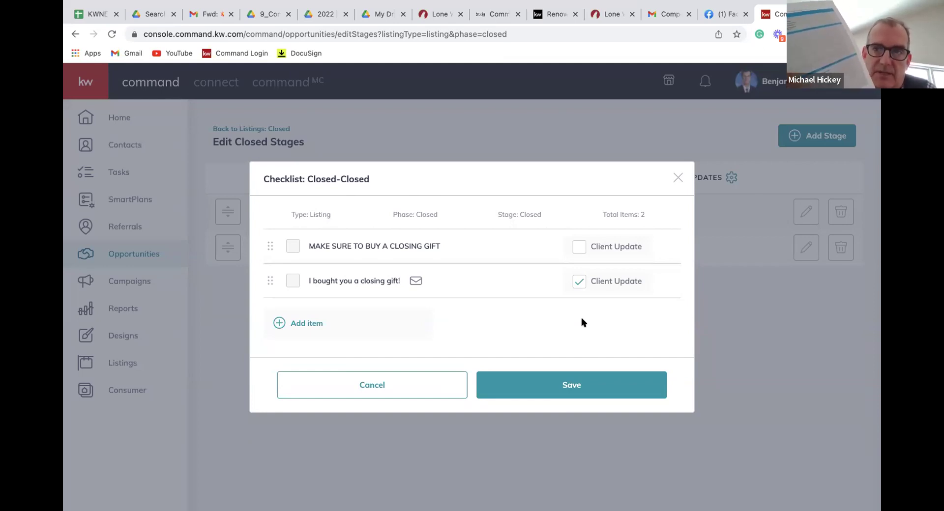
pyautogui.click(416, 384)
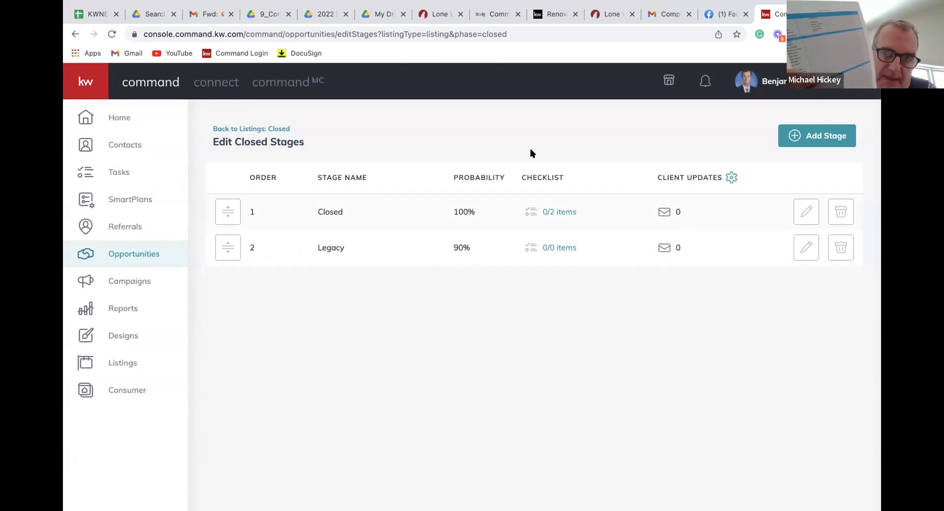